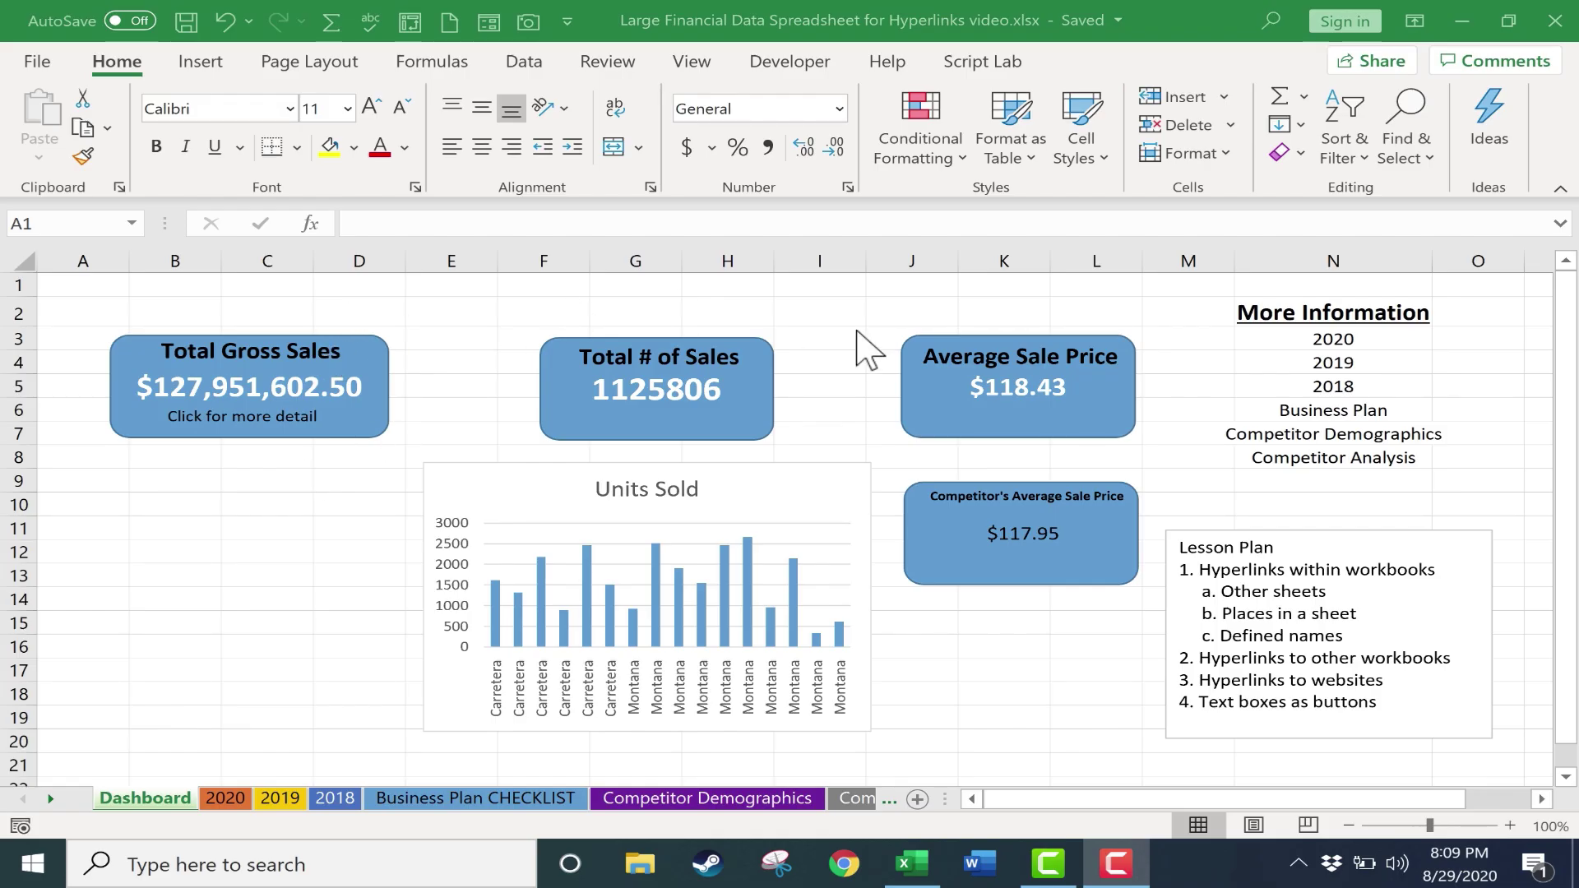
# - Look through the 2020, 2019, 2018, Business Plan CHECKLIST and Competitor Demographics sheets, then return to Dashboard
pyautogui.click(145, 795)
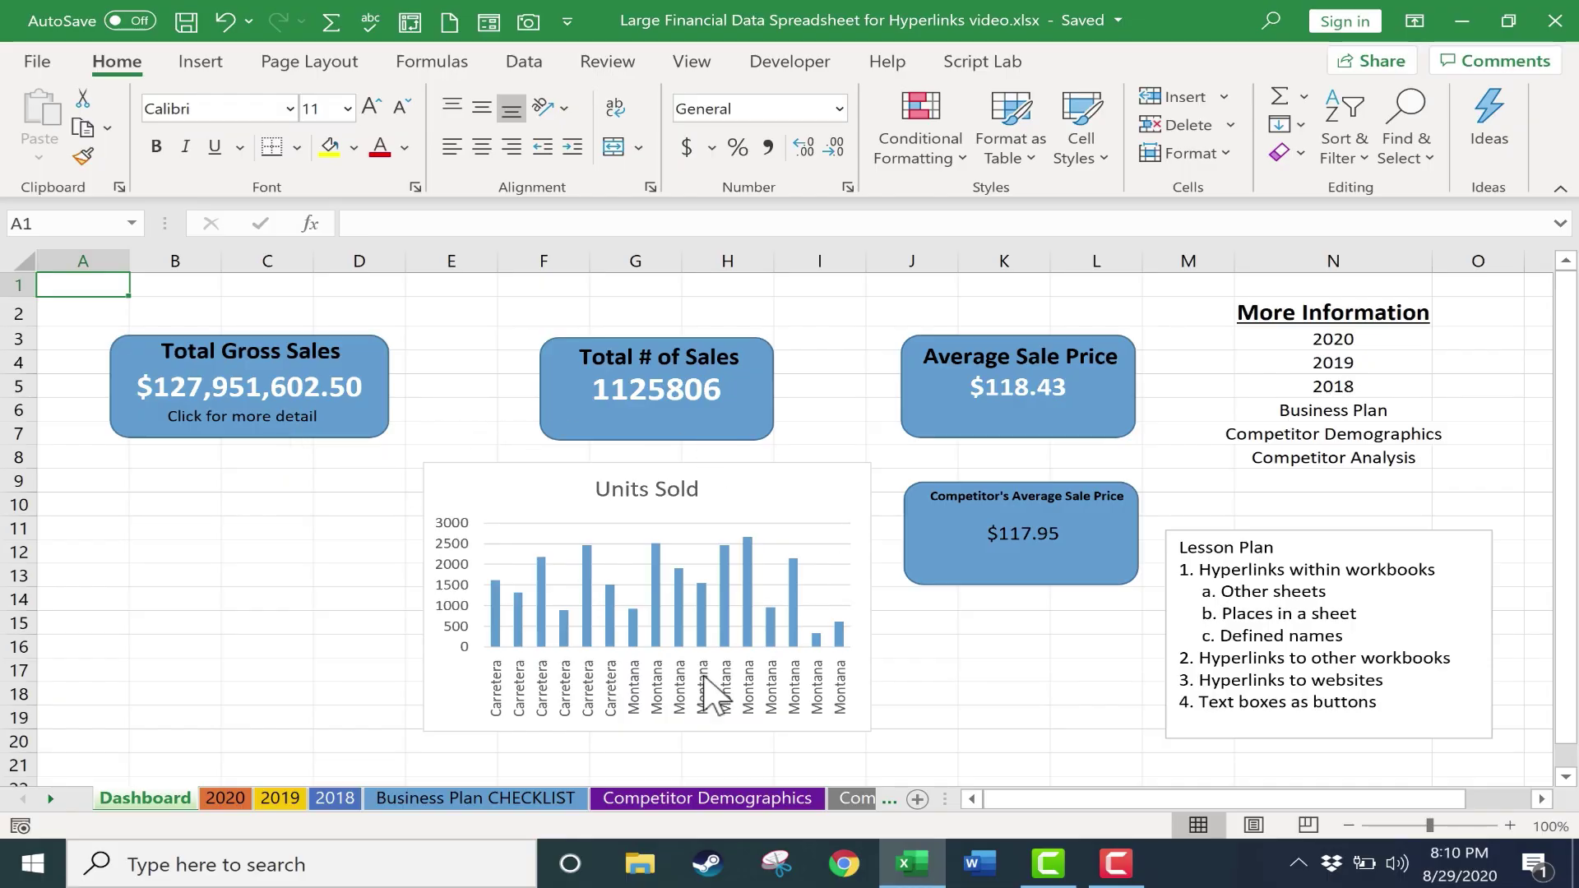
pyautogui.click(225, 798)
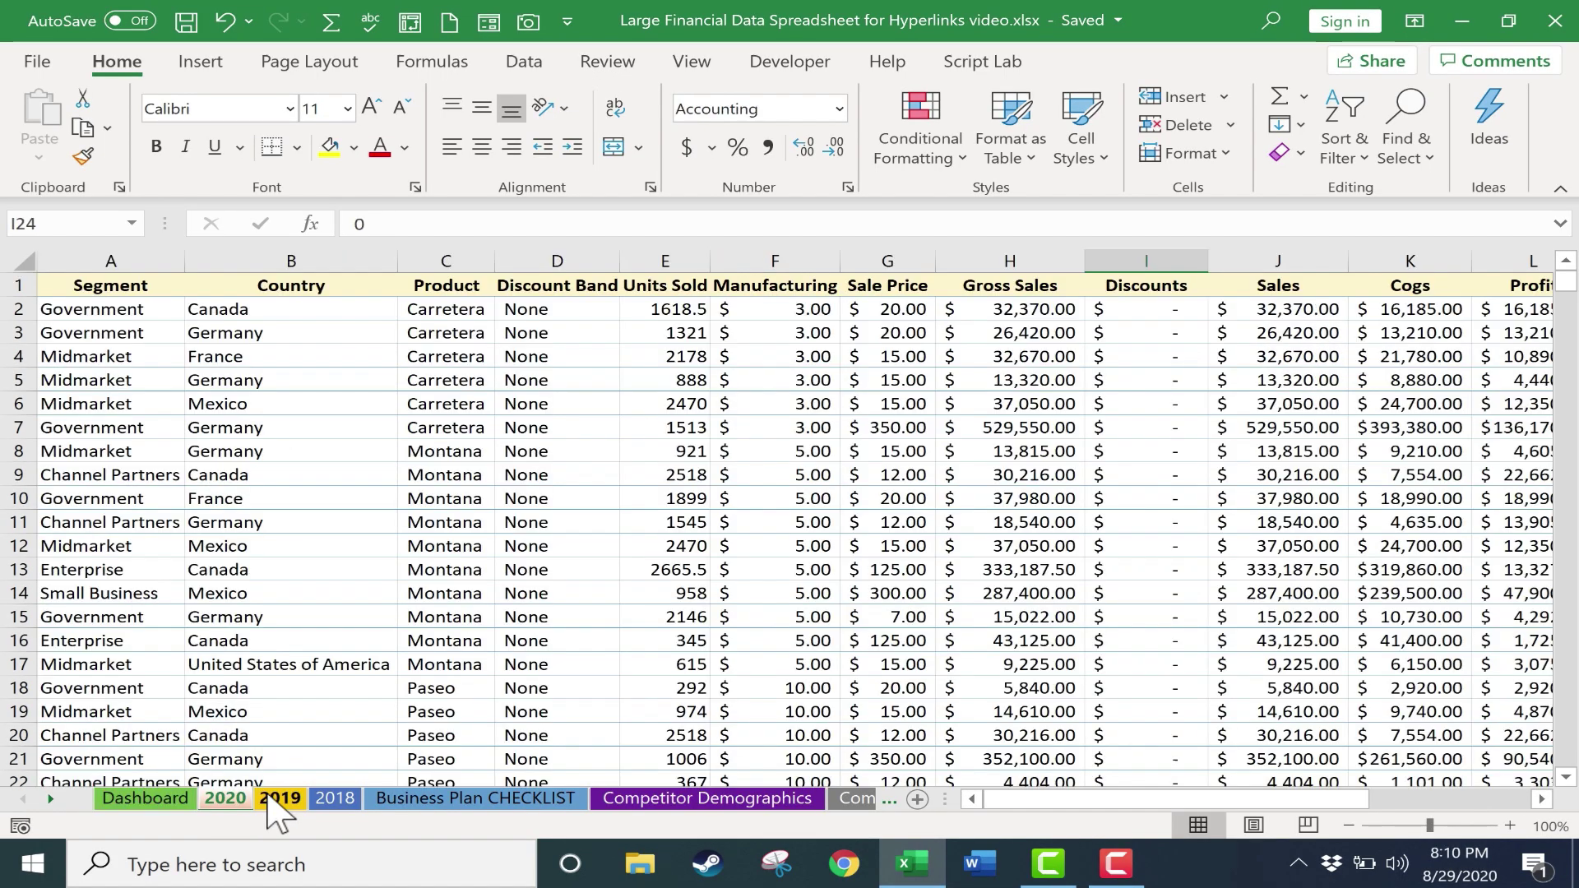
pyautogui.click(280, 797)
pyautogui.click(334, 798)
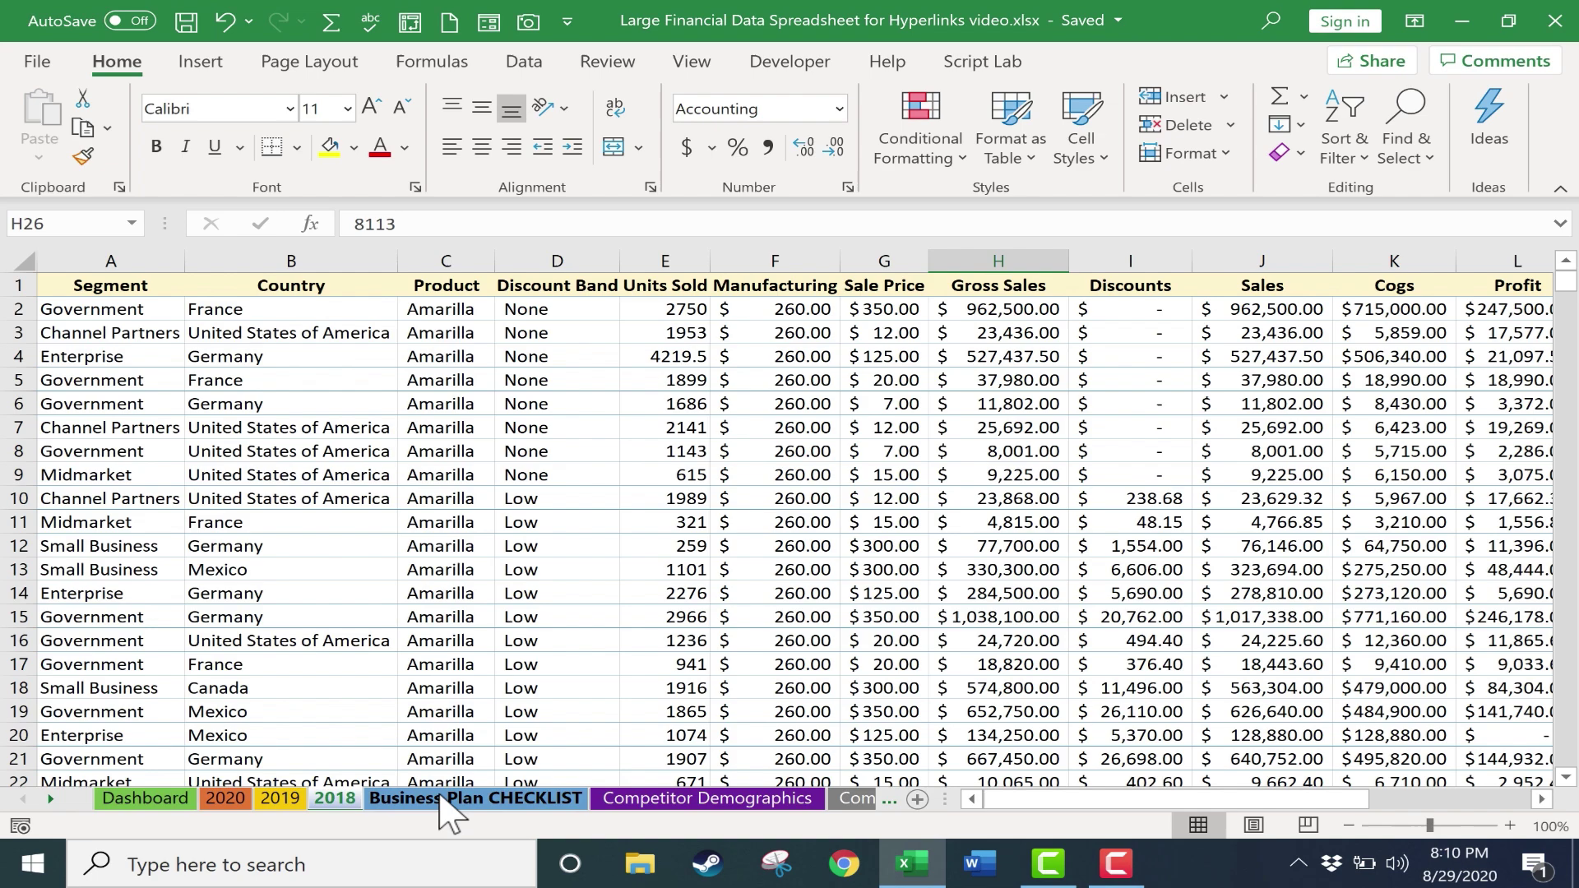
pyautogui.click(457, 799)
pyautogui.click(652, 799)
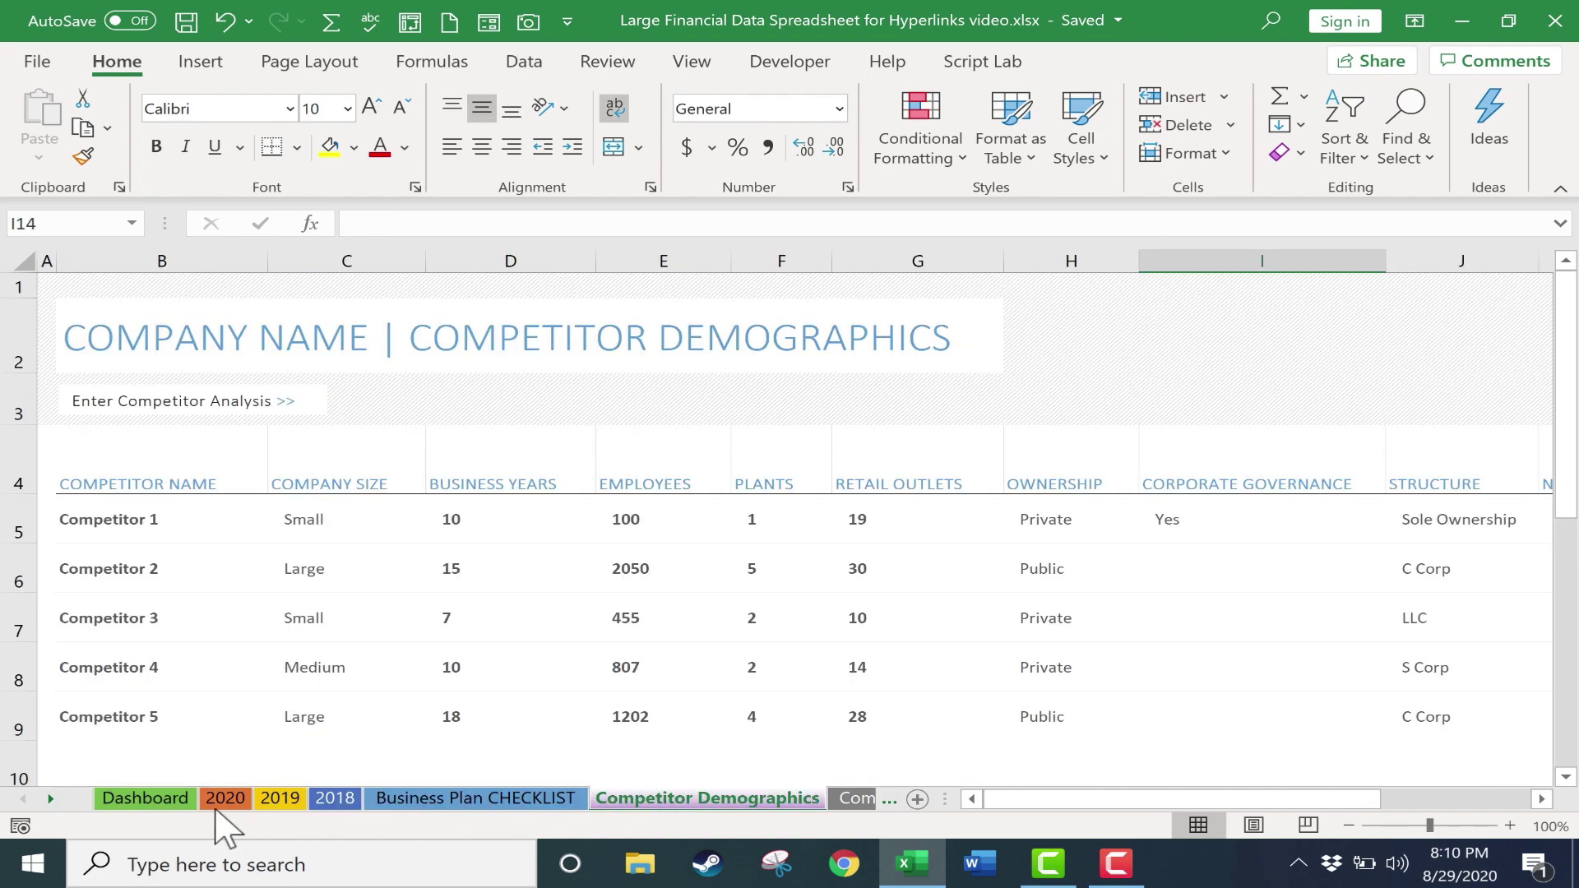
pyautogui.click(166, 798)
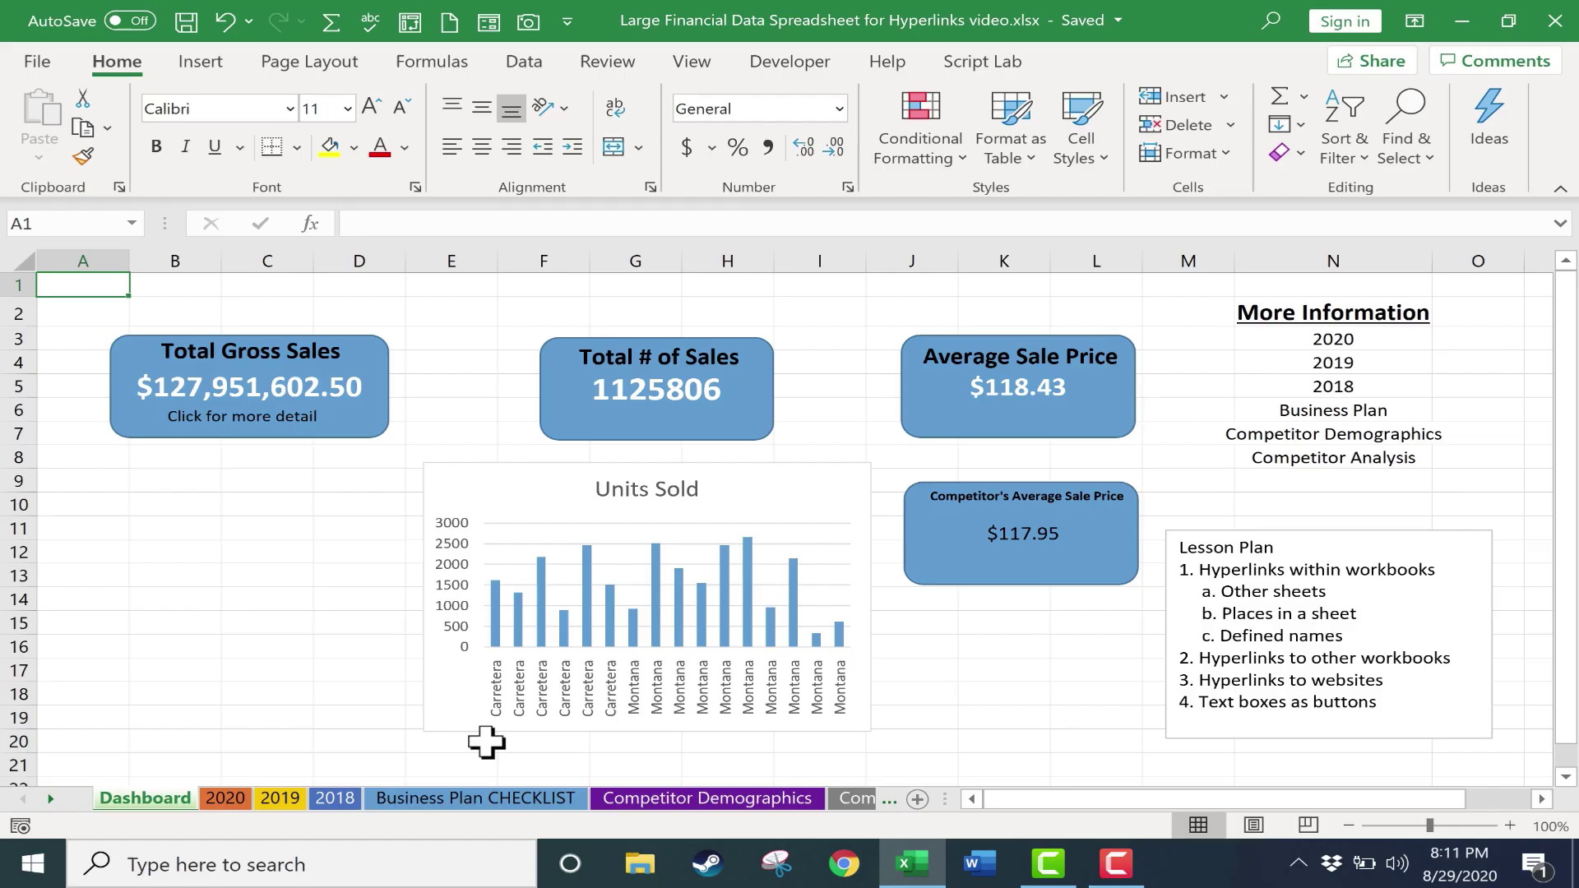
pyautogui.click(229, 799)
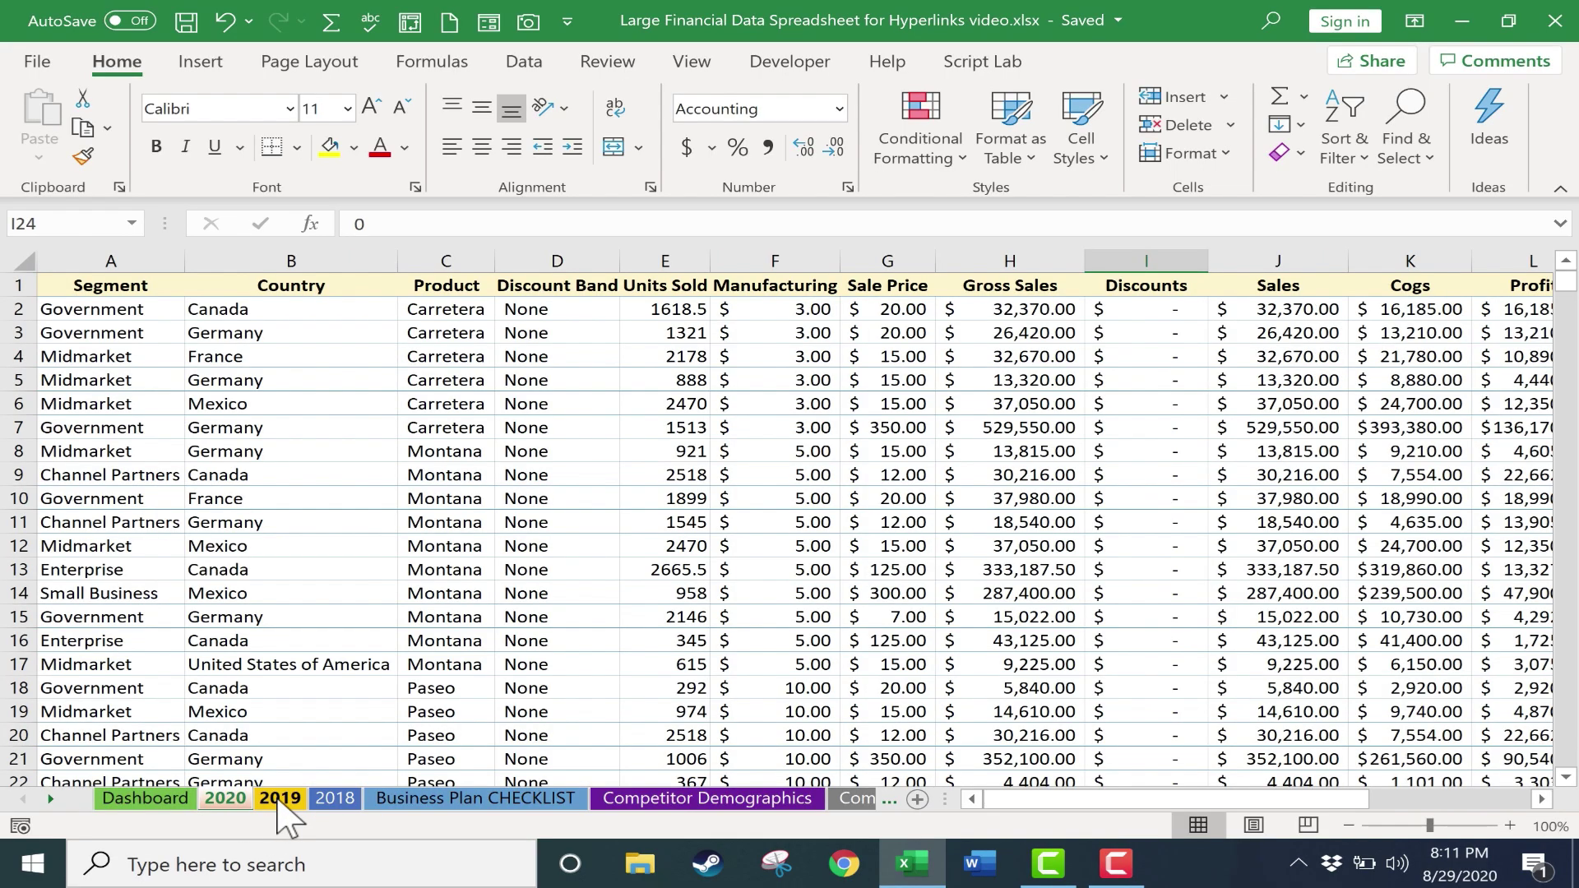
pyautogui.click(278, 799)
pyautogui.click(328, 799)
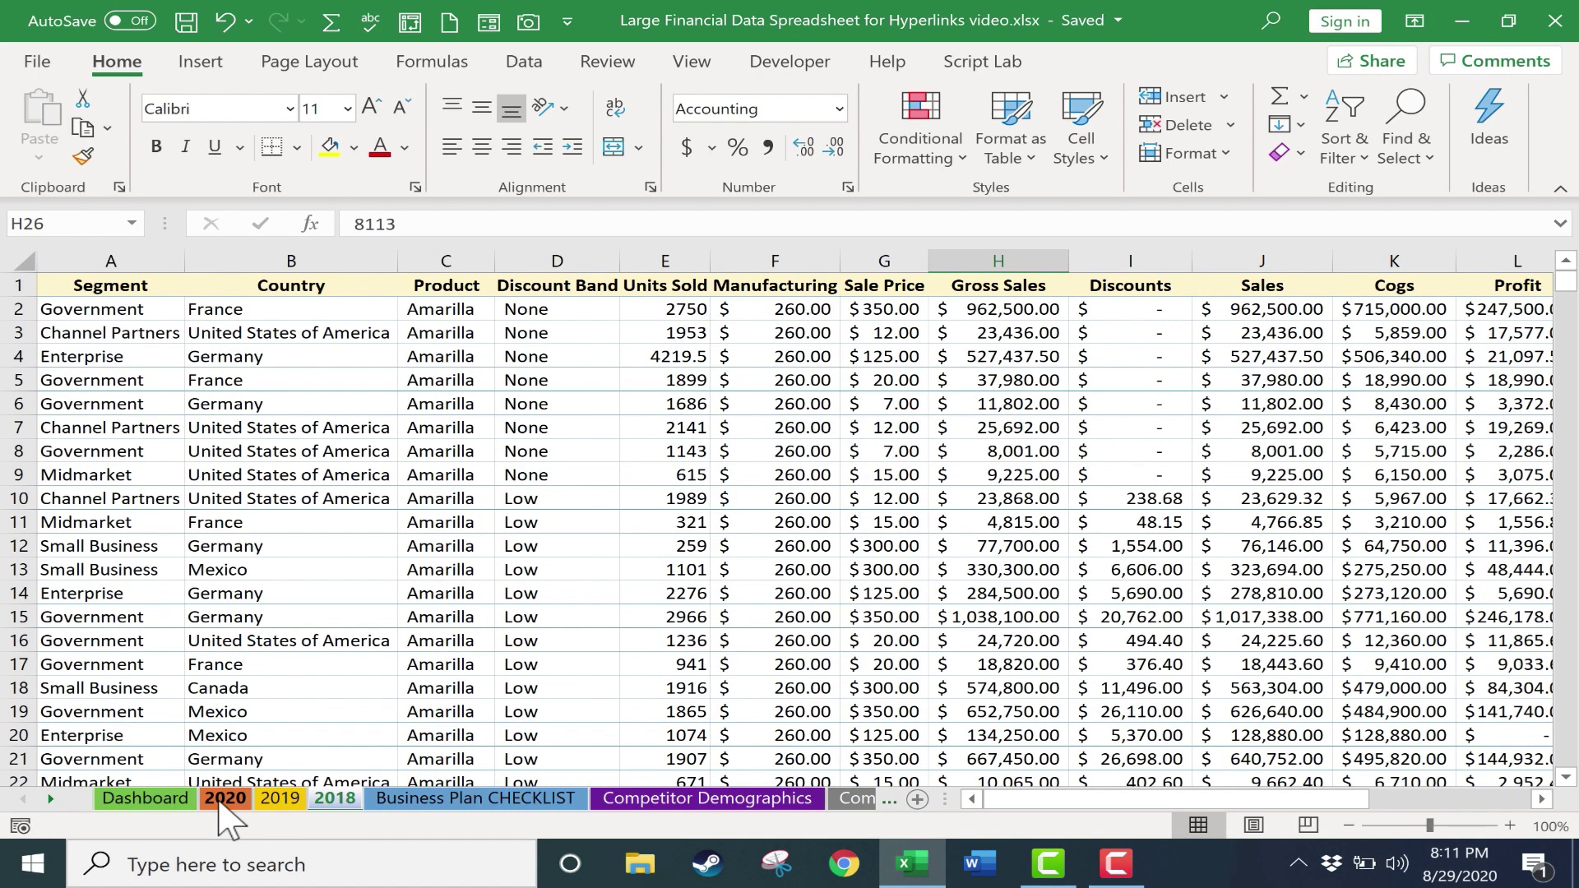
pyautogui.click(222, 799)
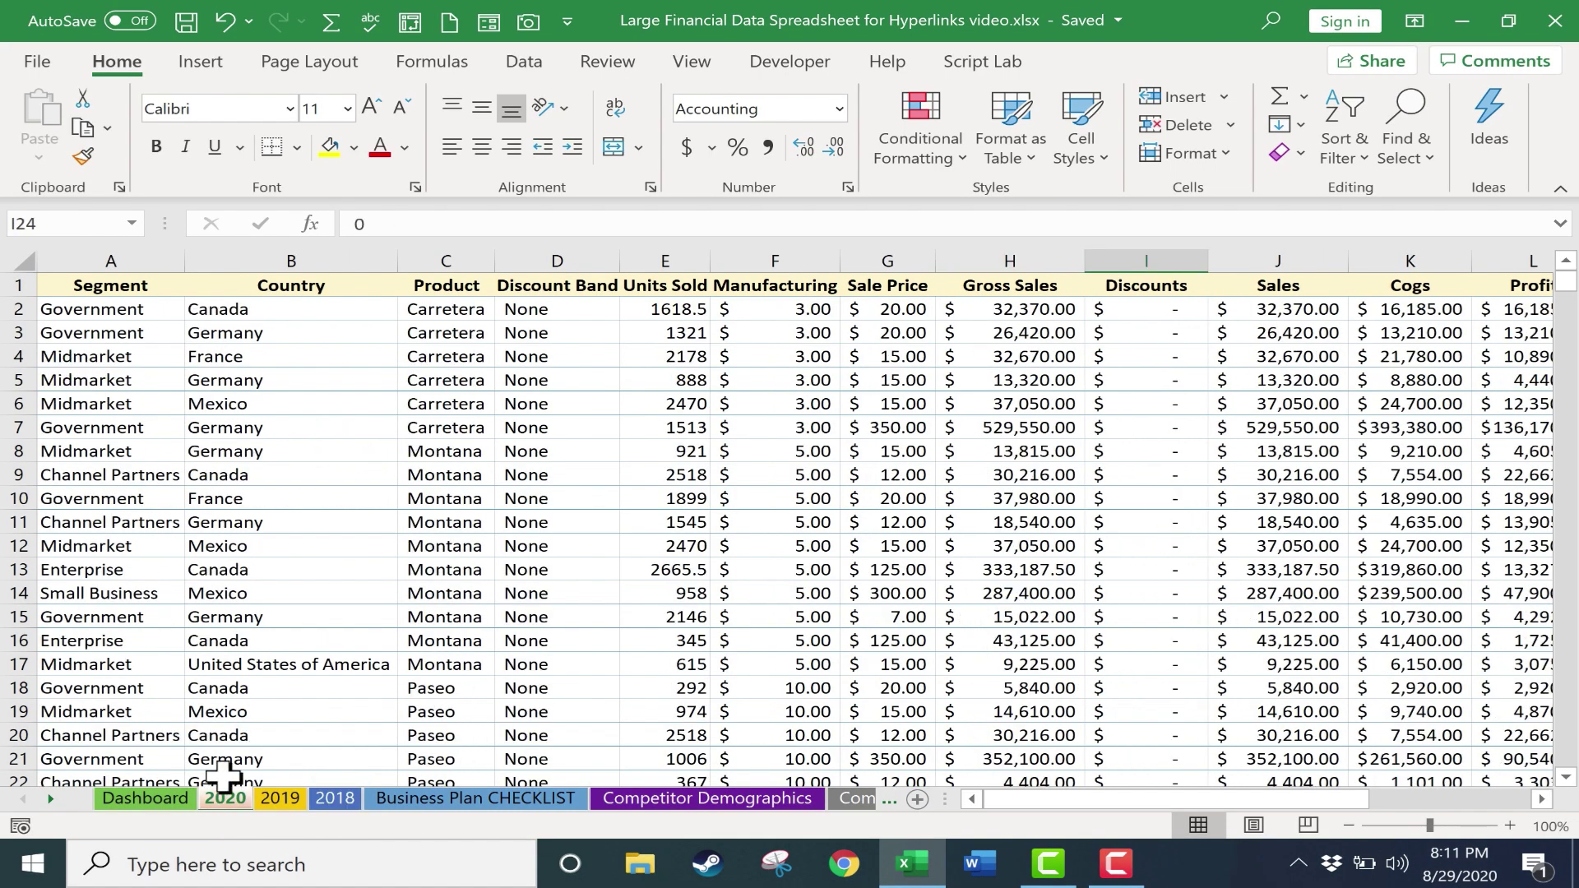
pyautogui.click(457, 799)
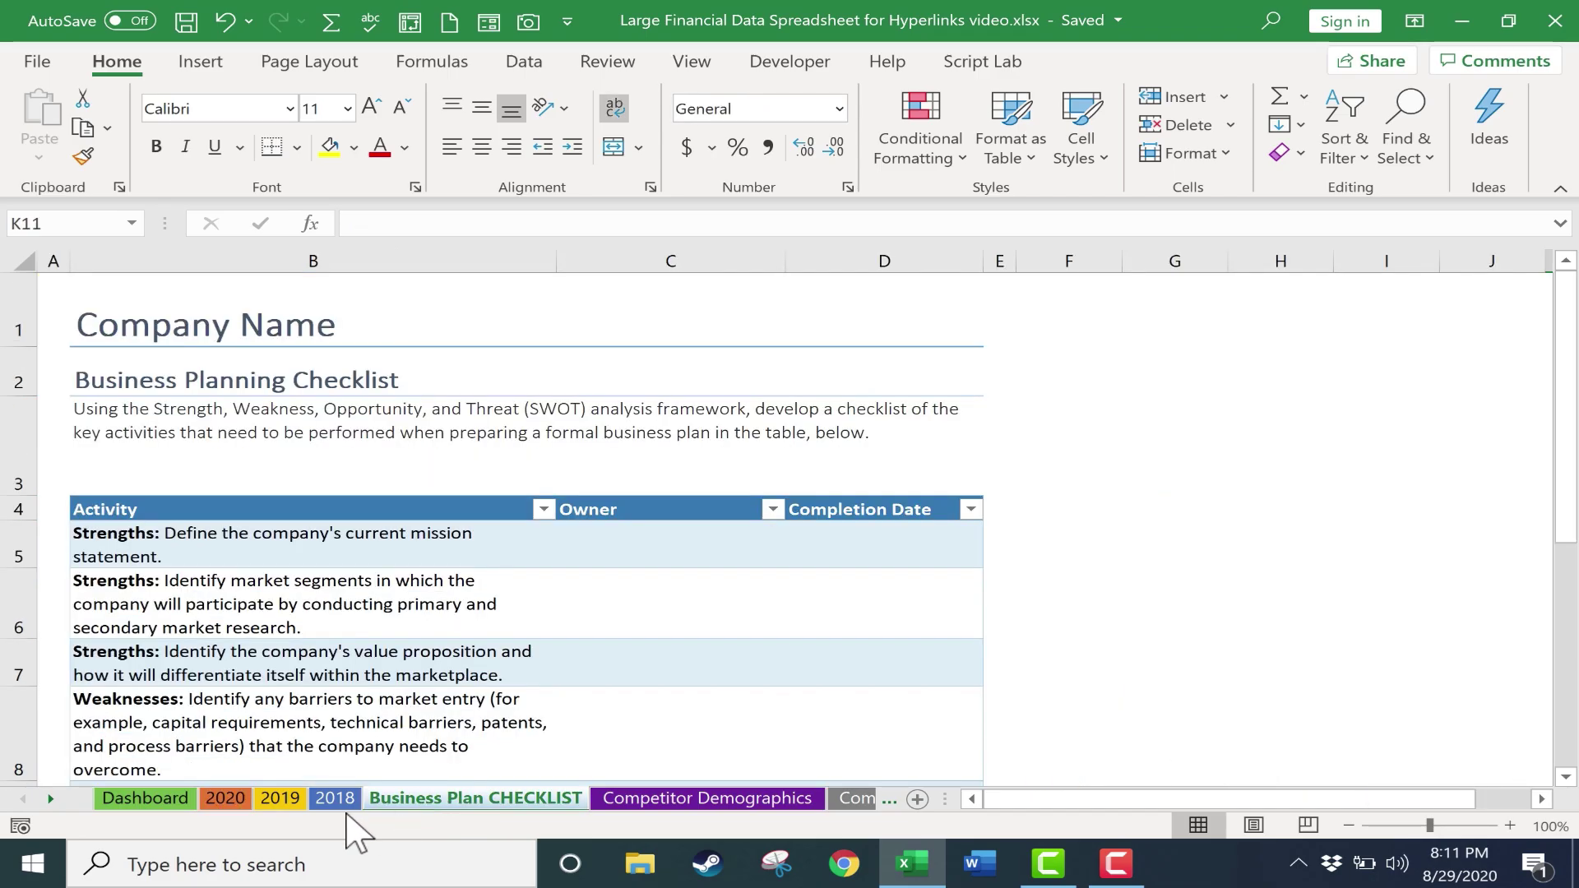
pyautogui.click(144, 798)
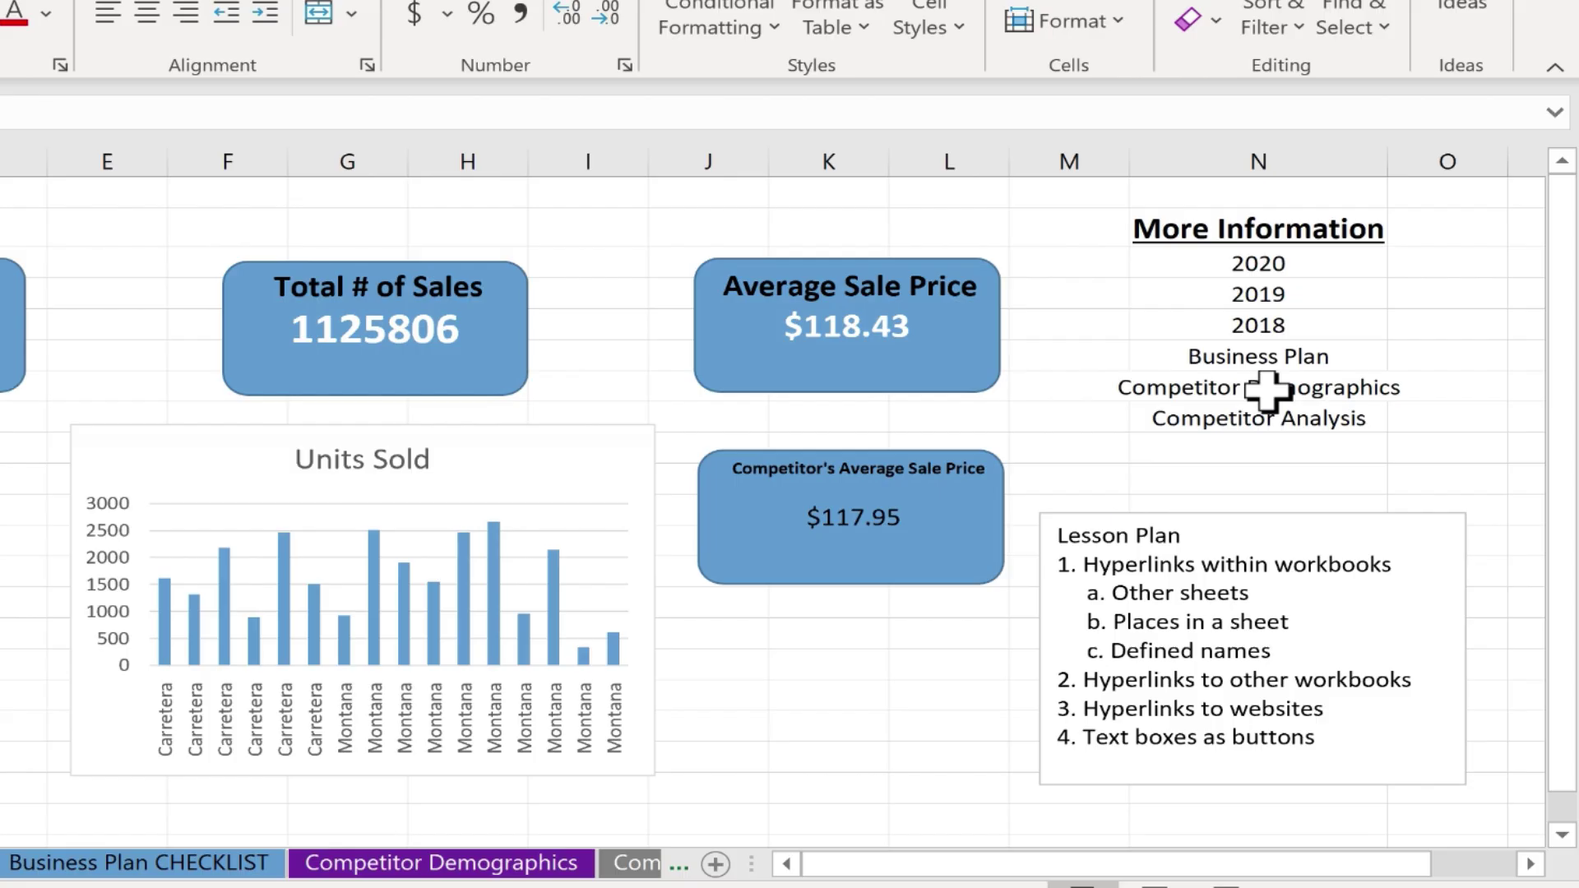
# - Hyperlink the 2020 entry under More Information to cell A1 of the '2020' sheet
pyautogui.click(1273, 265)
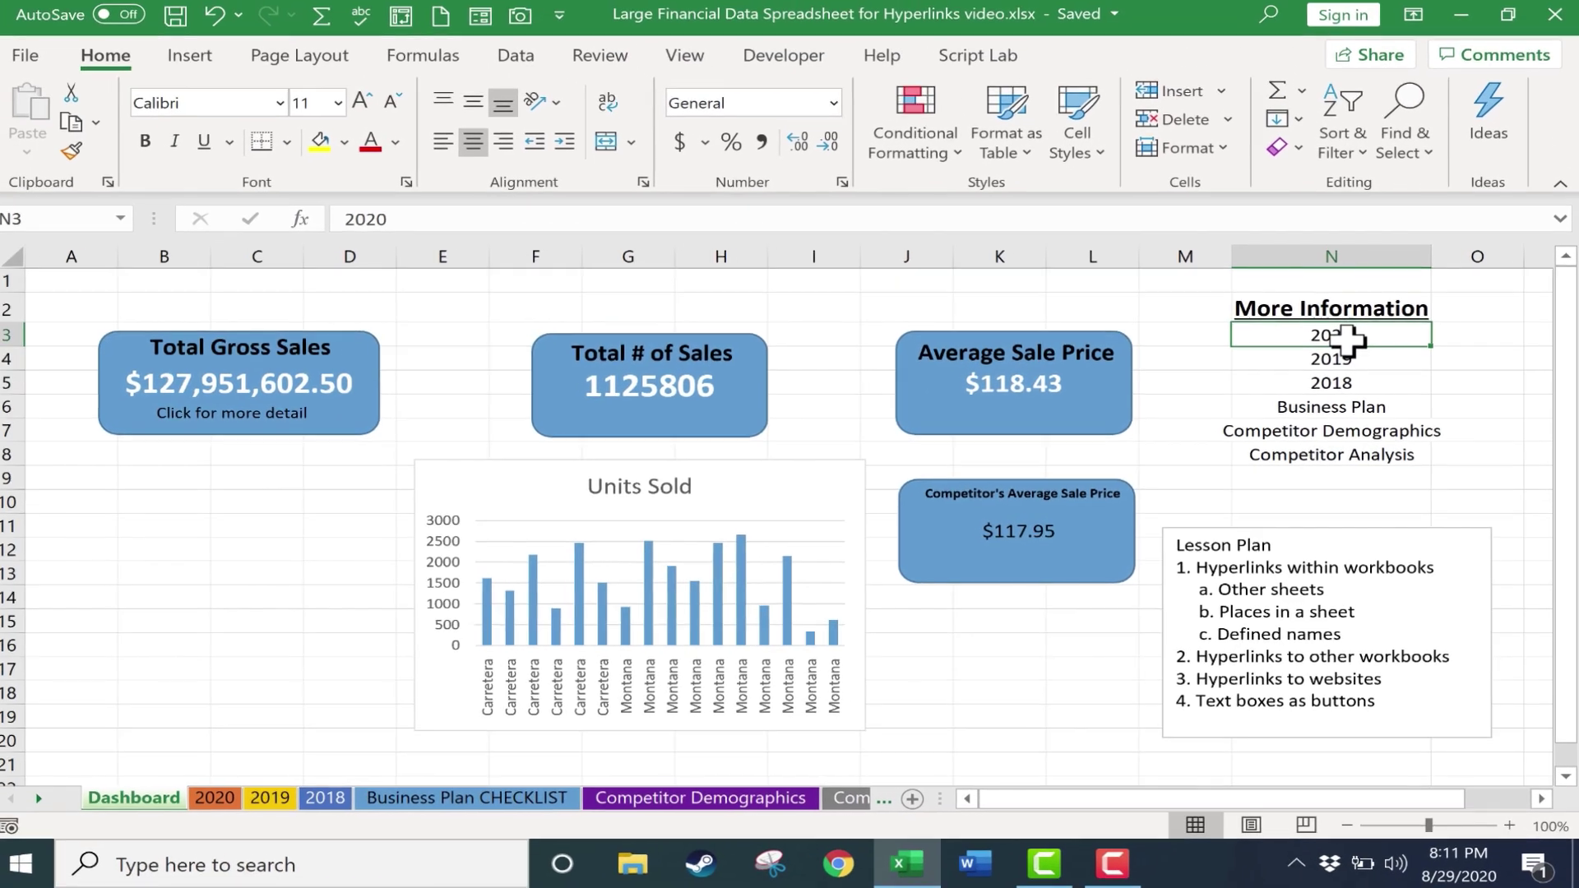
pyautogui.click(202, 63)
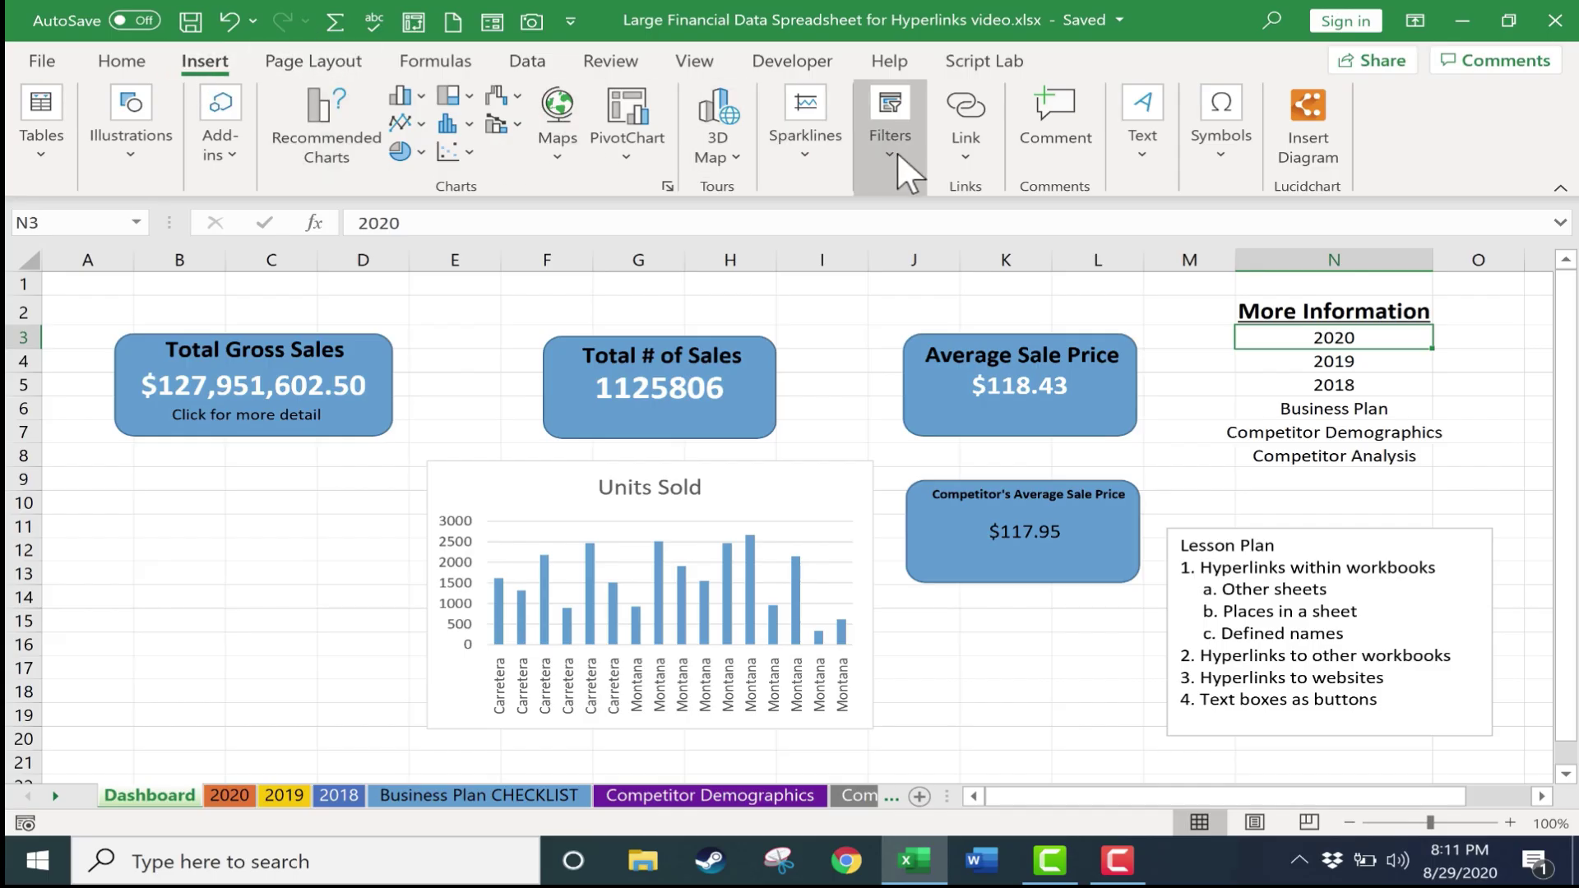
pyautogui.click(967, 100)
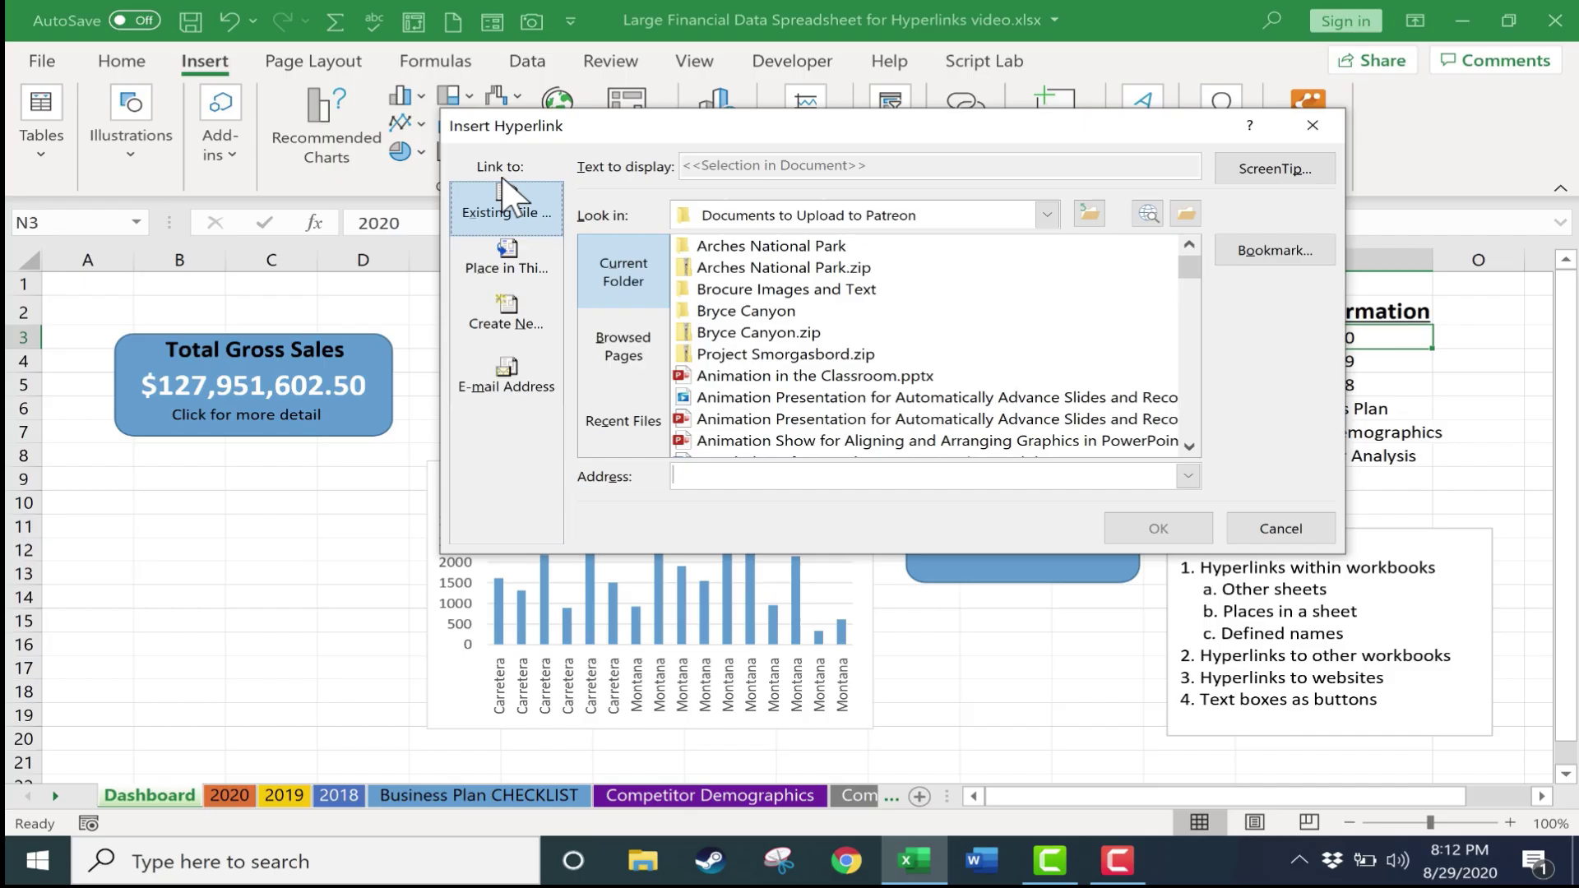
pyautogui.click(538, 279)
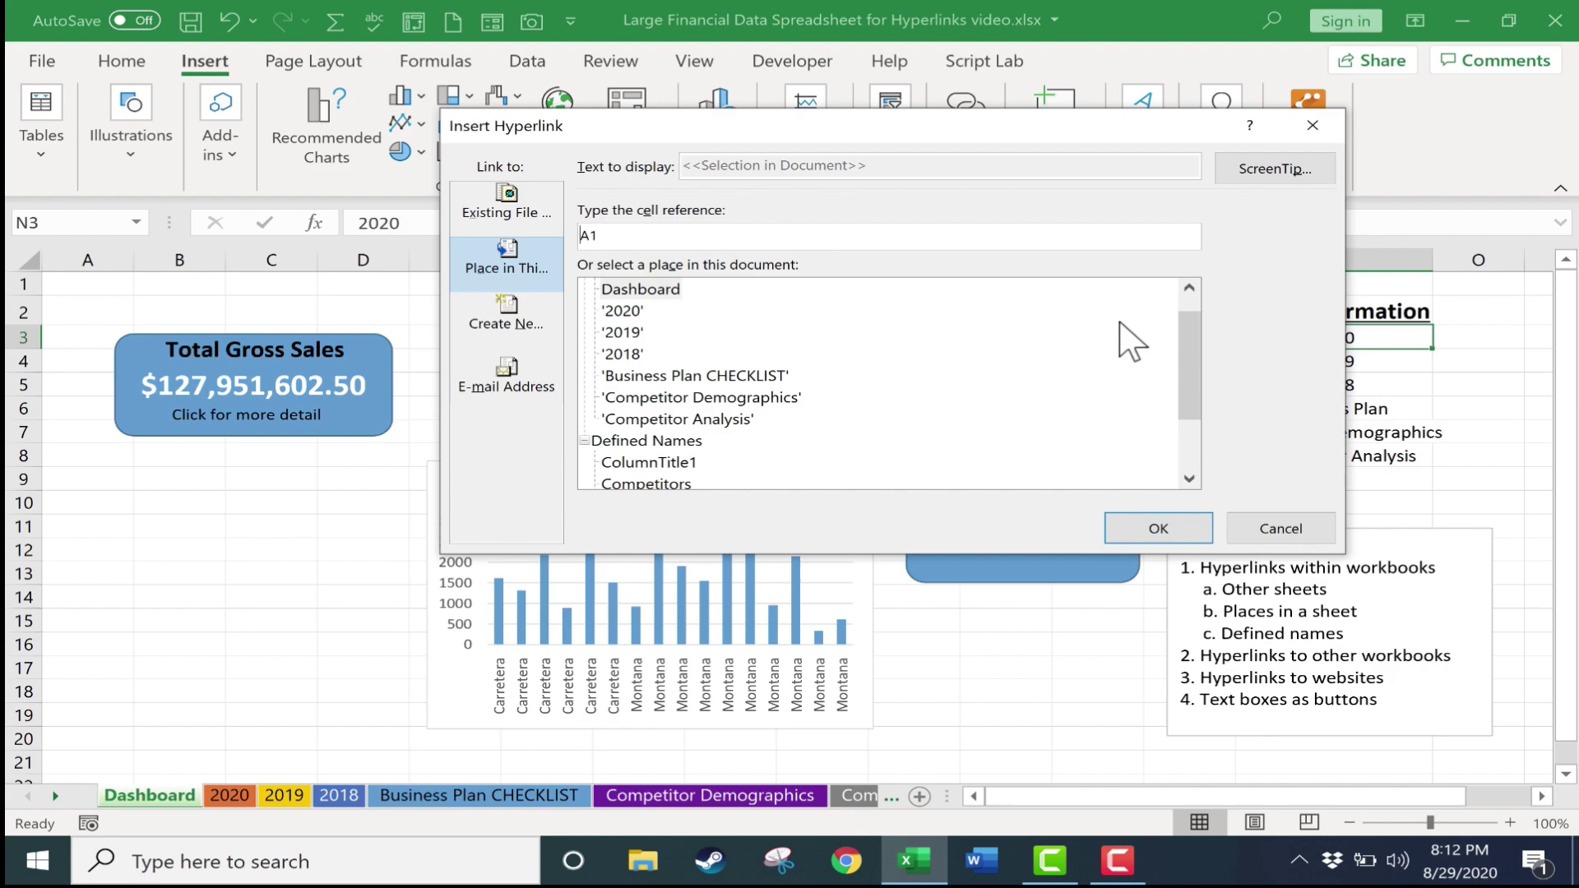
pyautogui.moveTo(1176, 328)
pyautogui.mouseDown()
pyautogui.moveTo(1197, 340)
pyautogui.moveTo(1196, 427)
pyautogui.moveTo(1197, 305)
pyautogui.mouseUp()
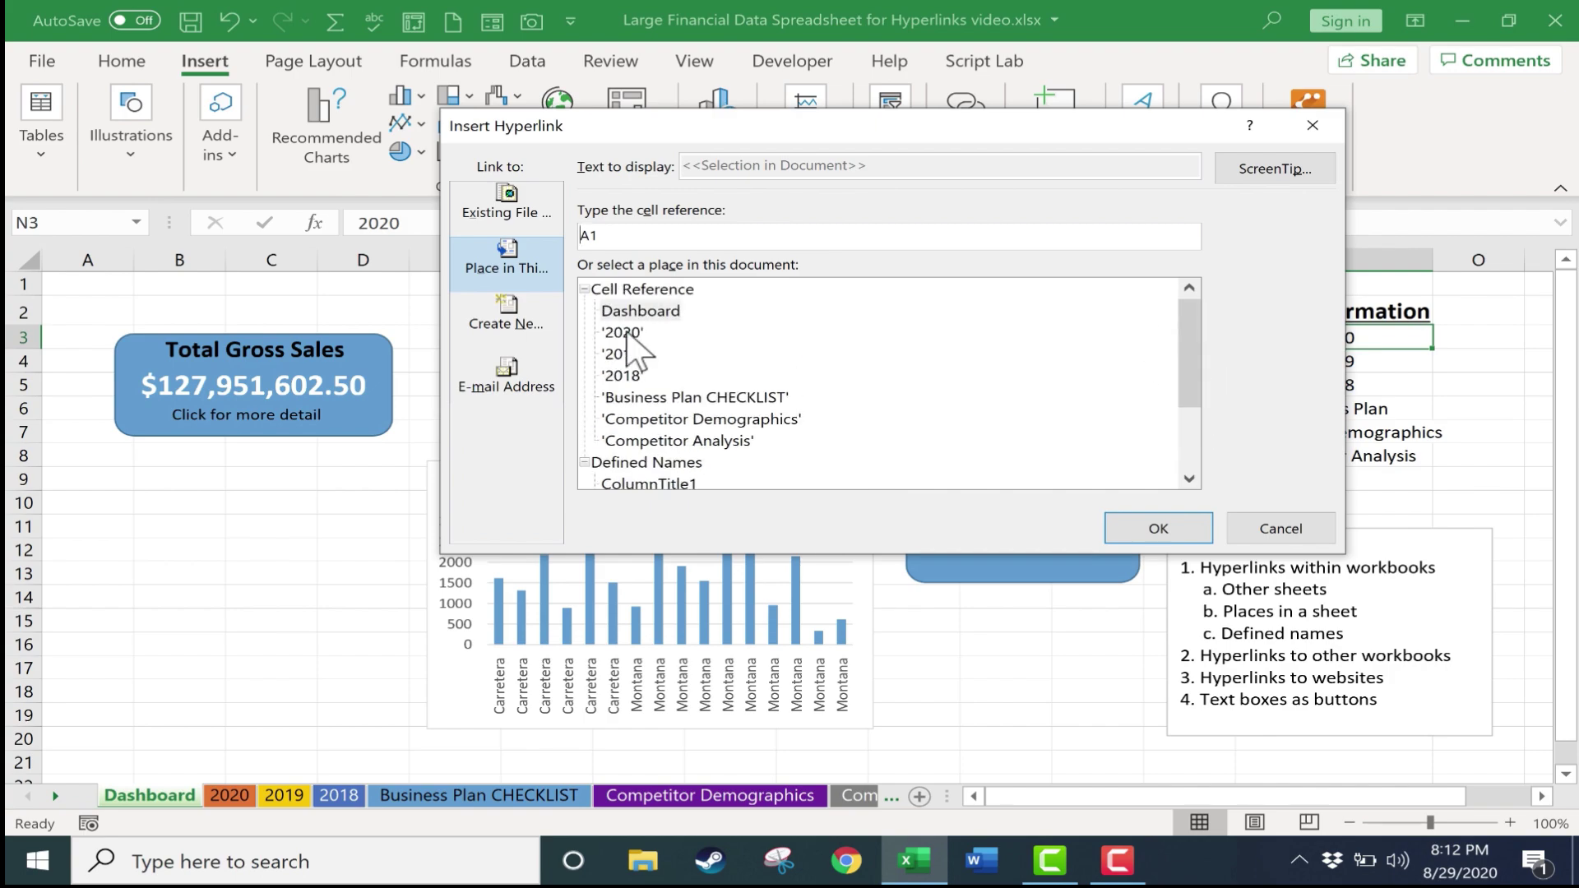
pyautogui.click(626, 333)
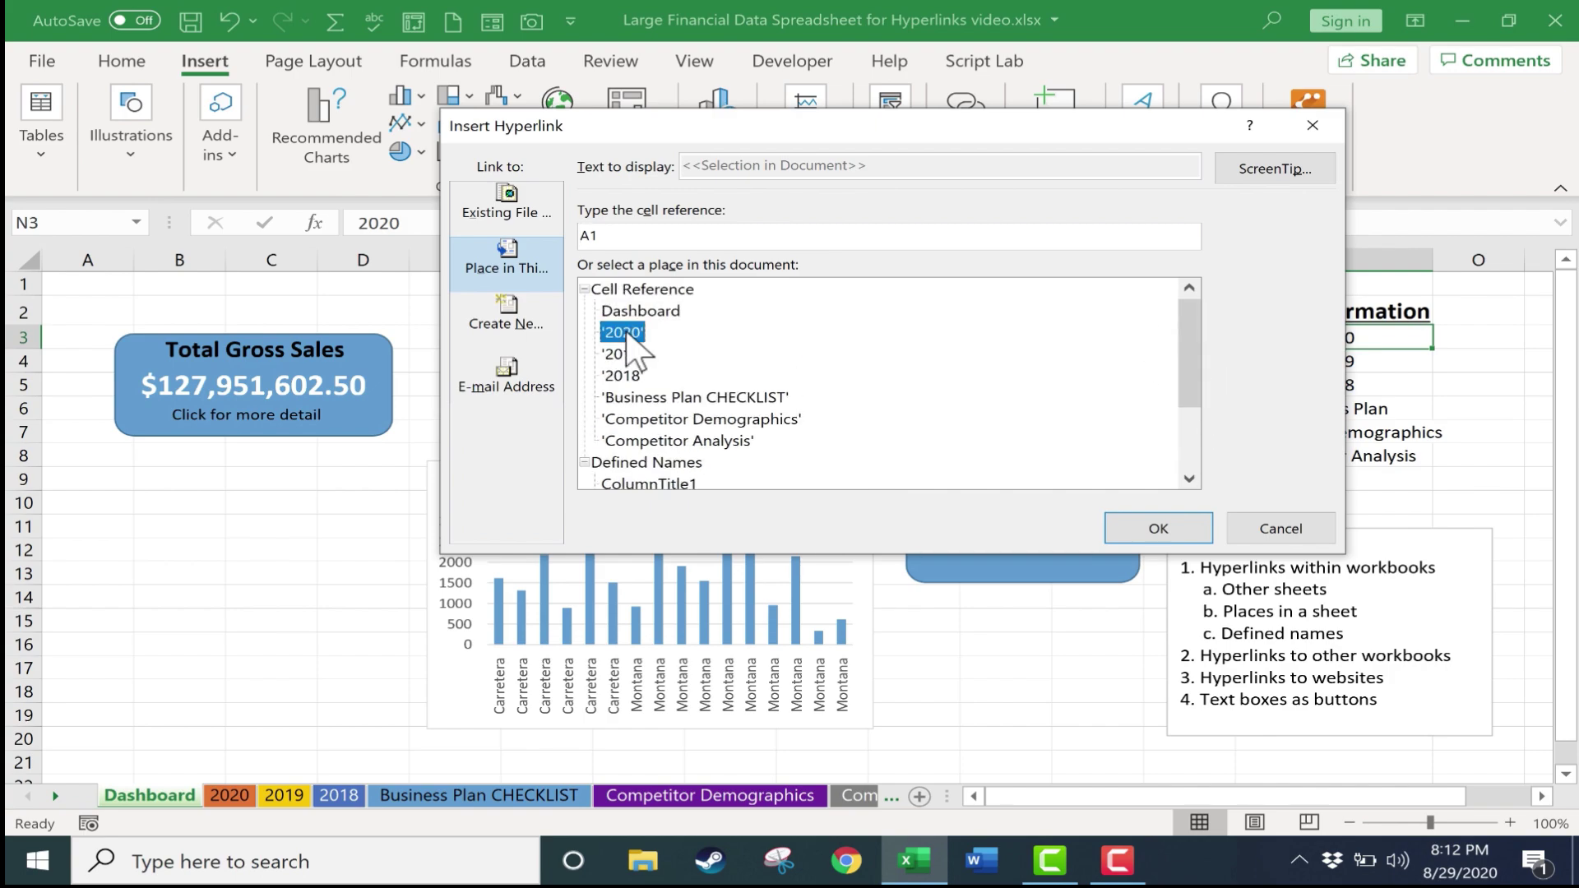
pyautogui.click(1158, 528)
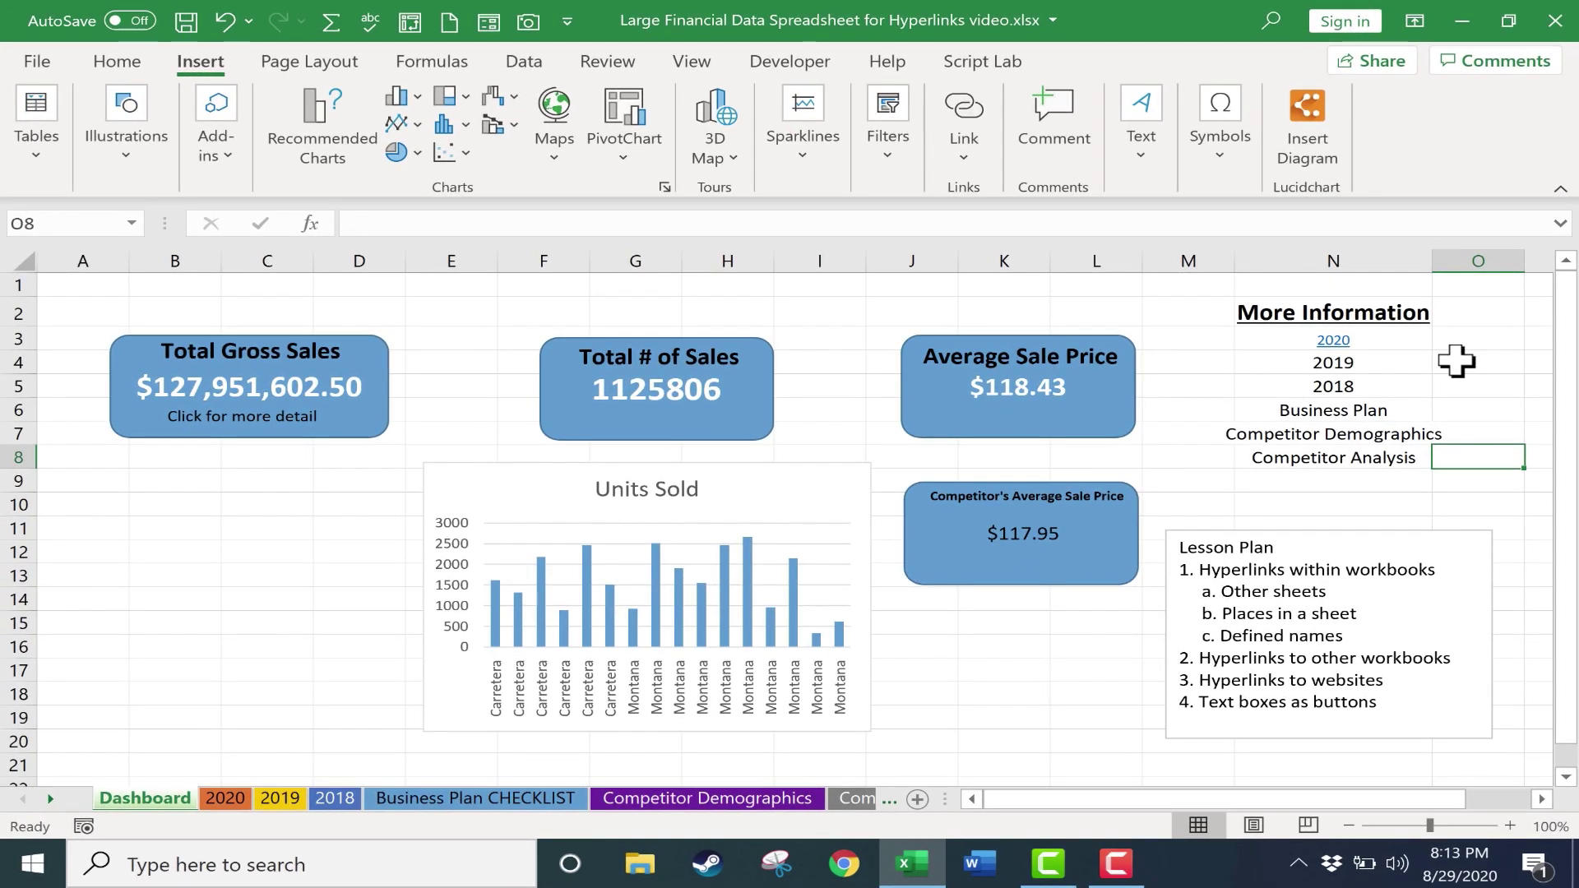
pyautogui.click(1333, 340)
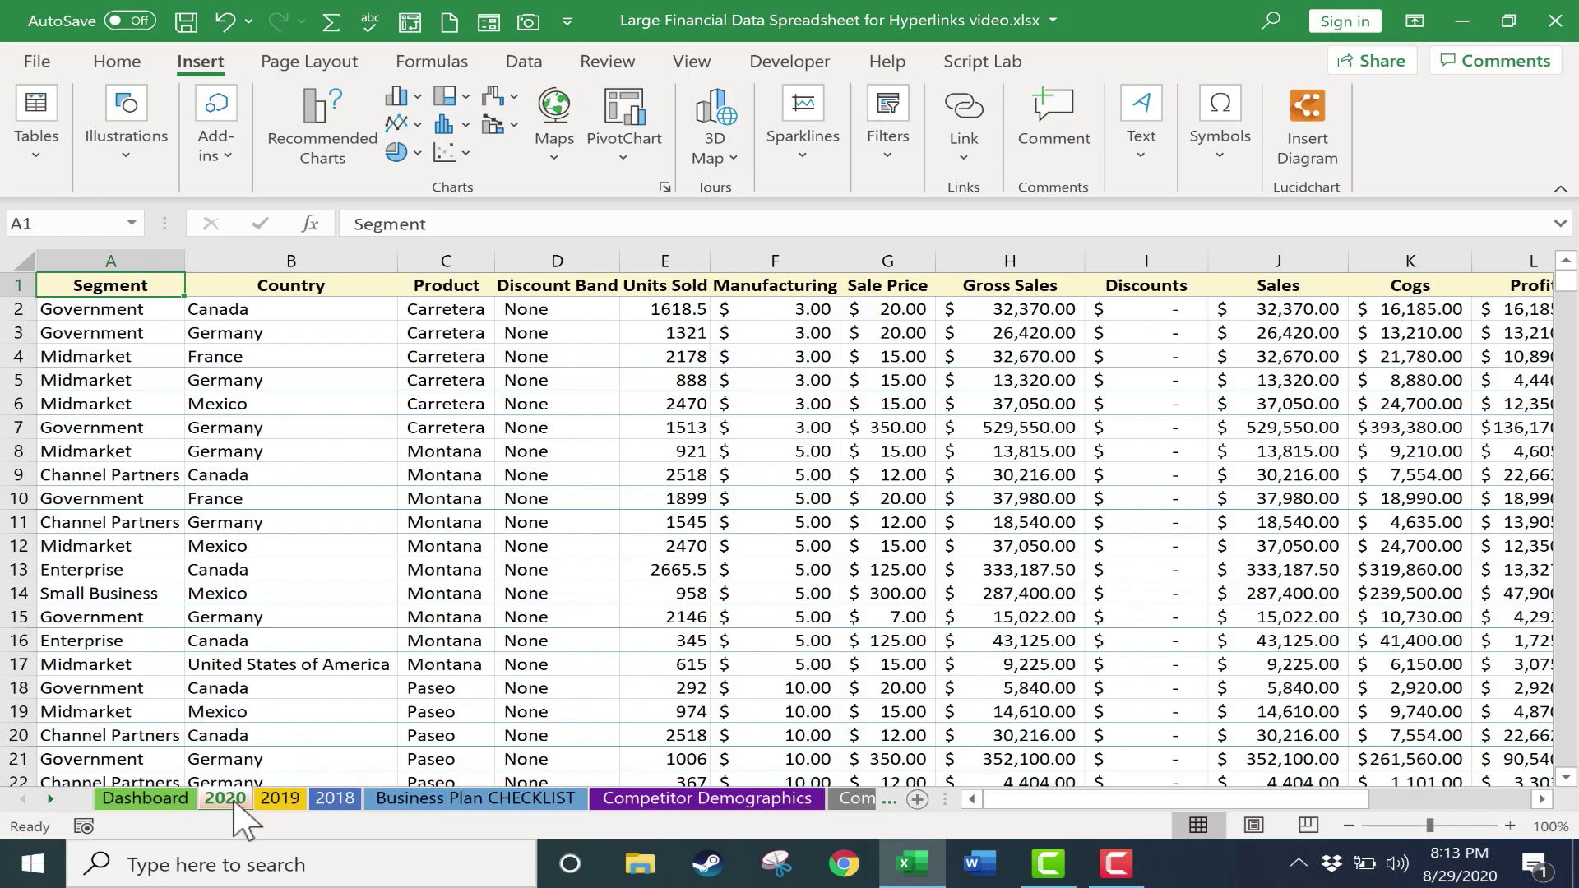
pyautogui.click(147, 800)
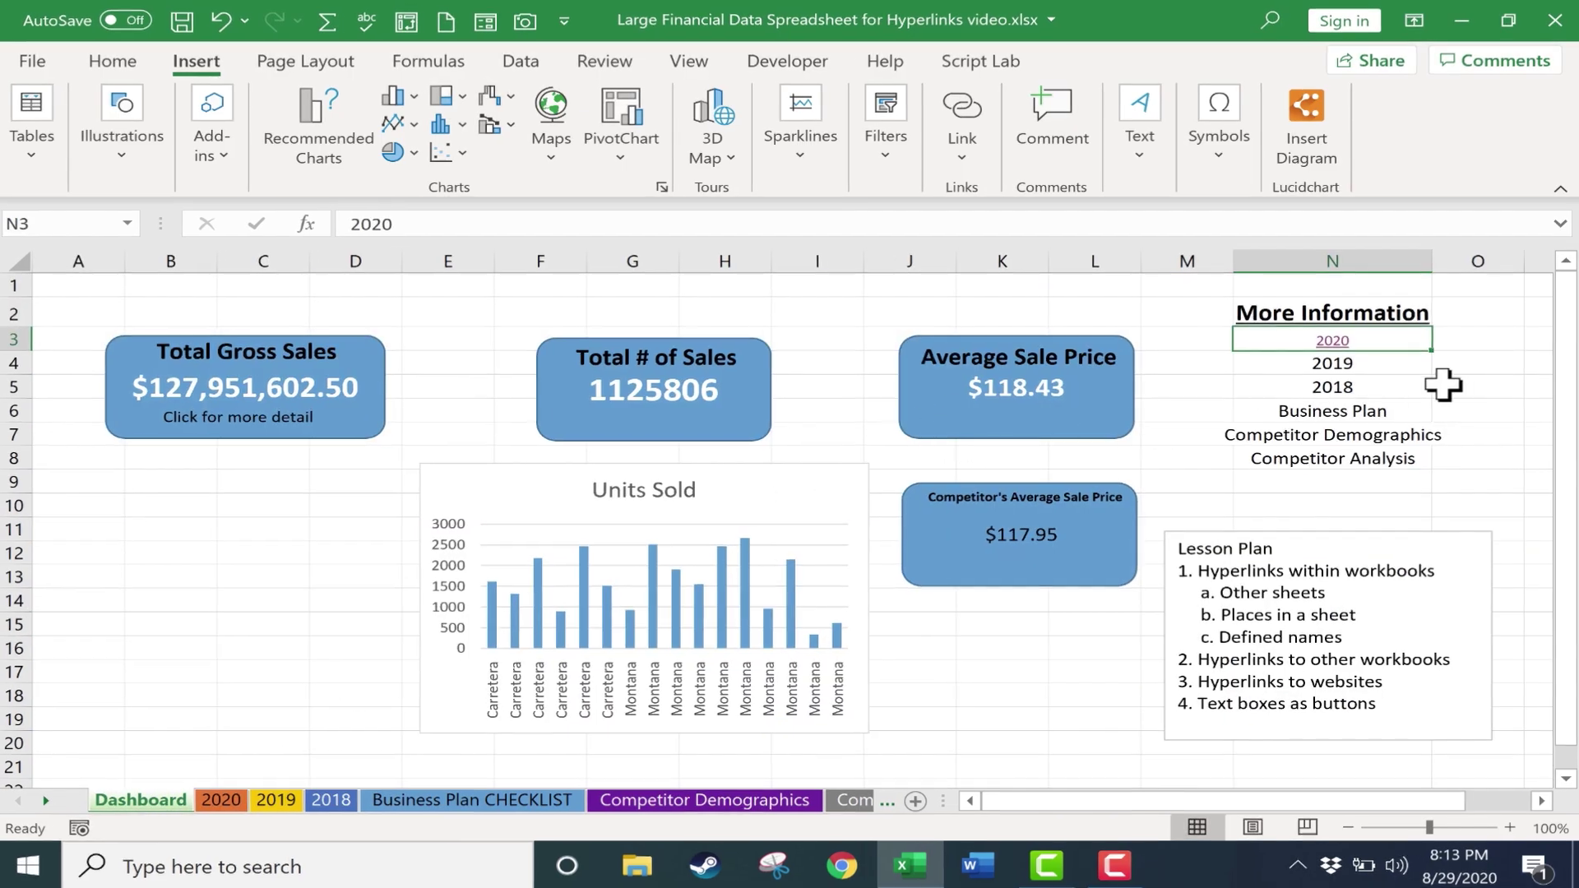
# - Link the 2019 entry below 2020 to the '2019' sheet, then select the 2018 entry
pyautogui.press('Down')
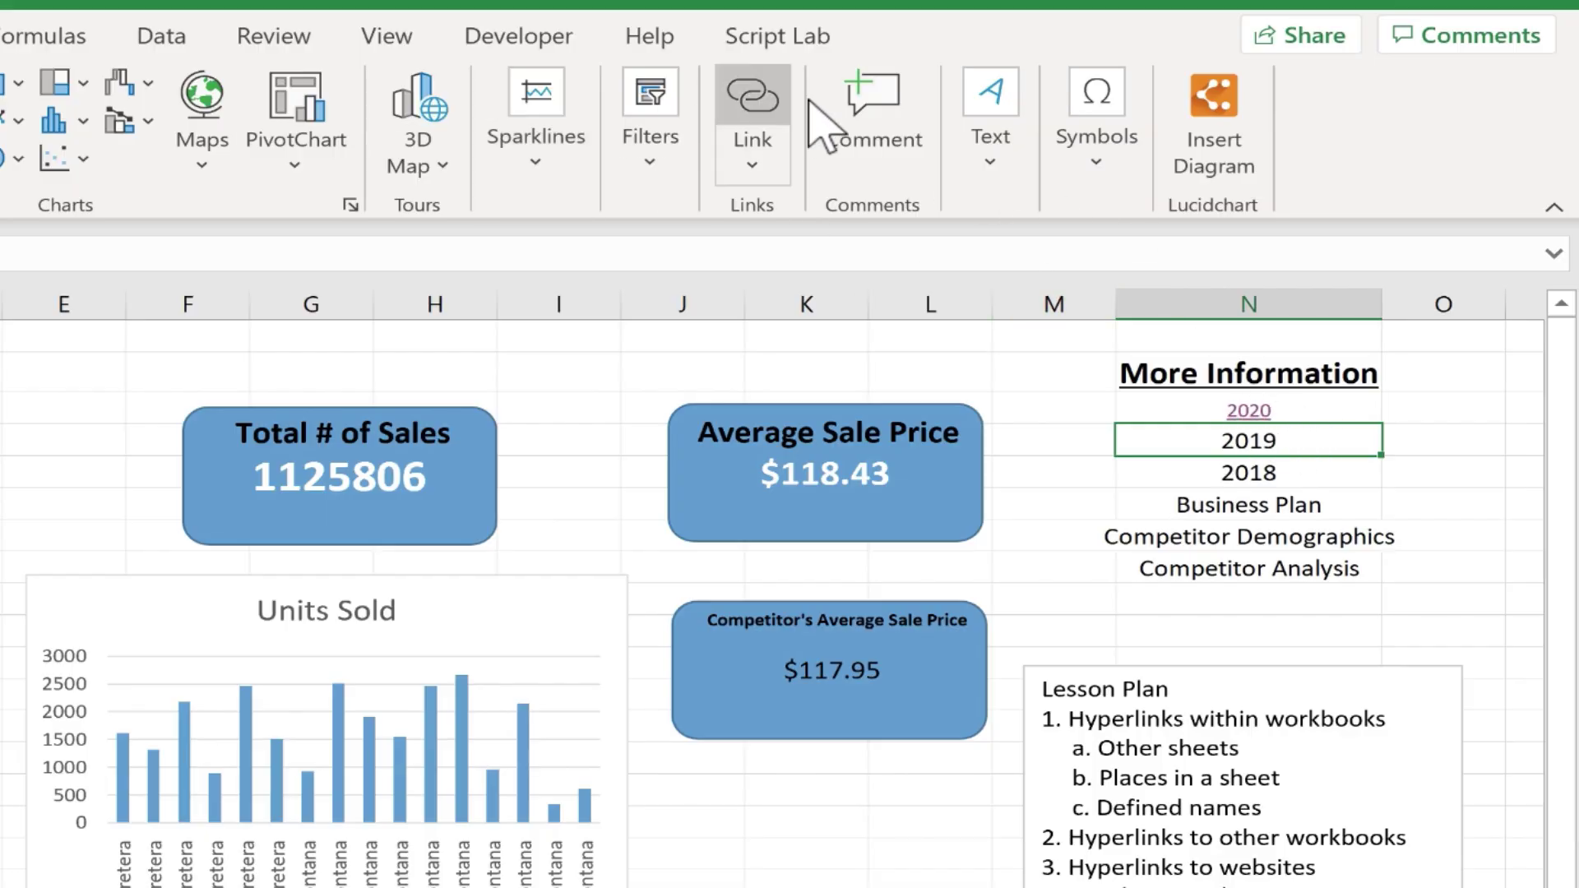
pyautogui.click(751, 103)
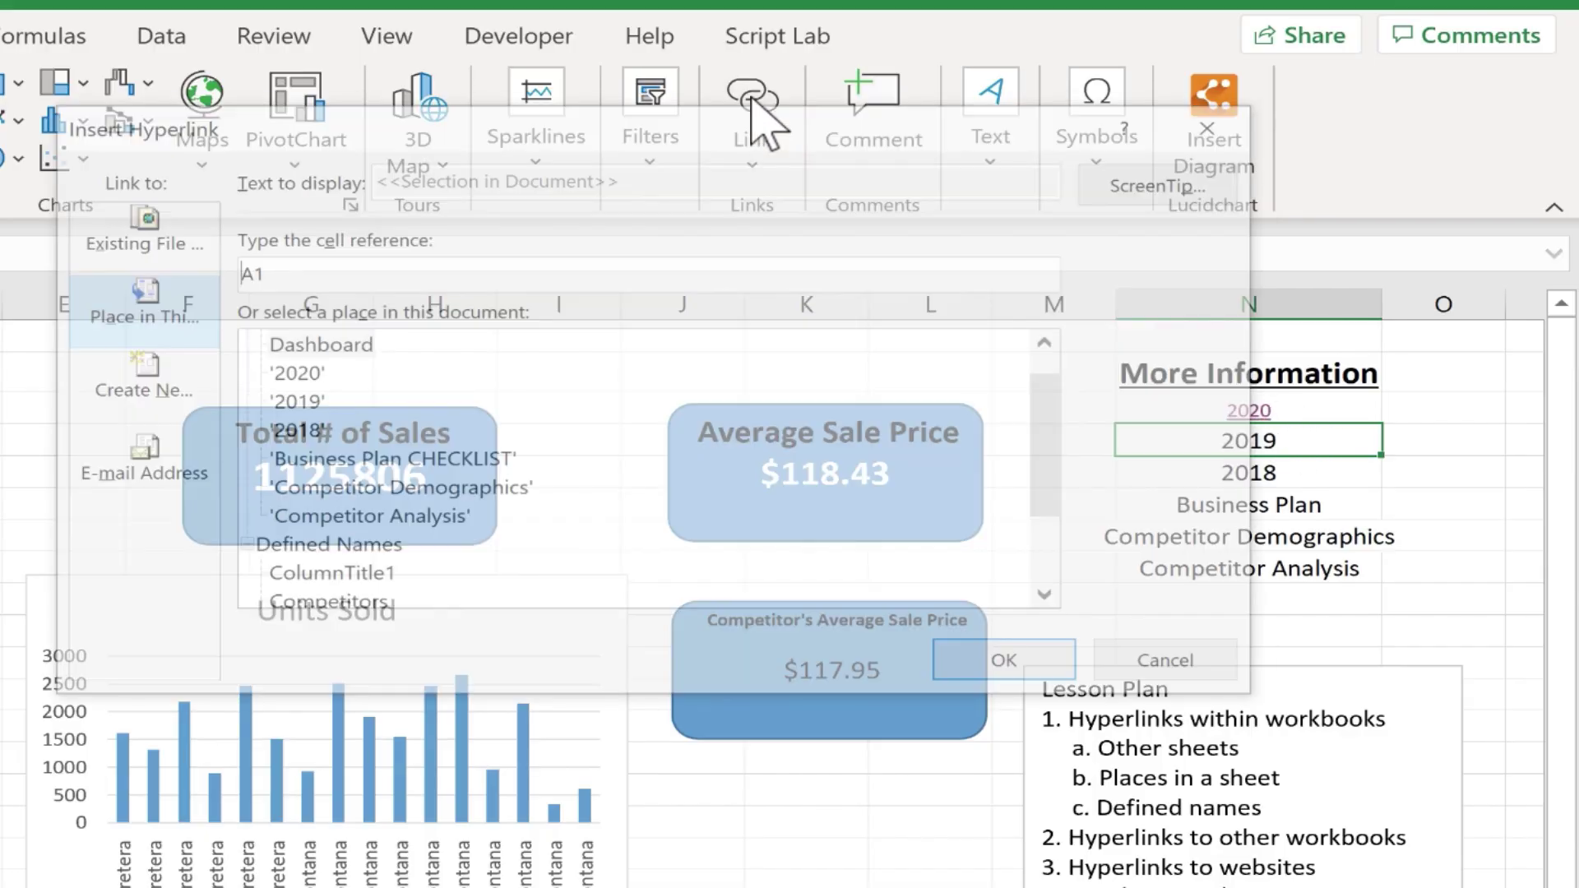
pyautogui.doubleClick(320, 401)
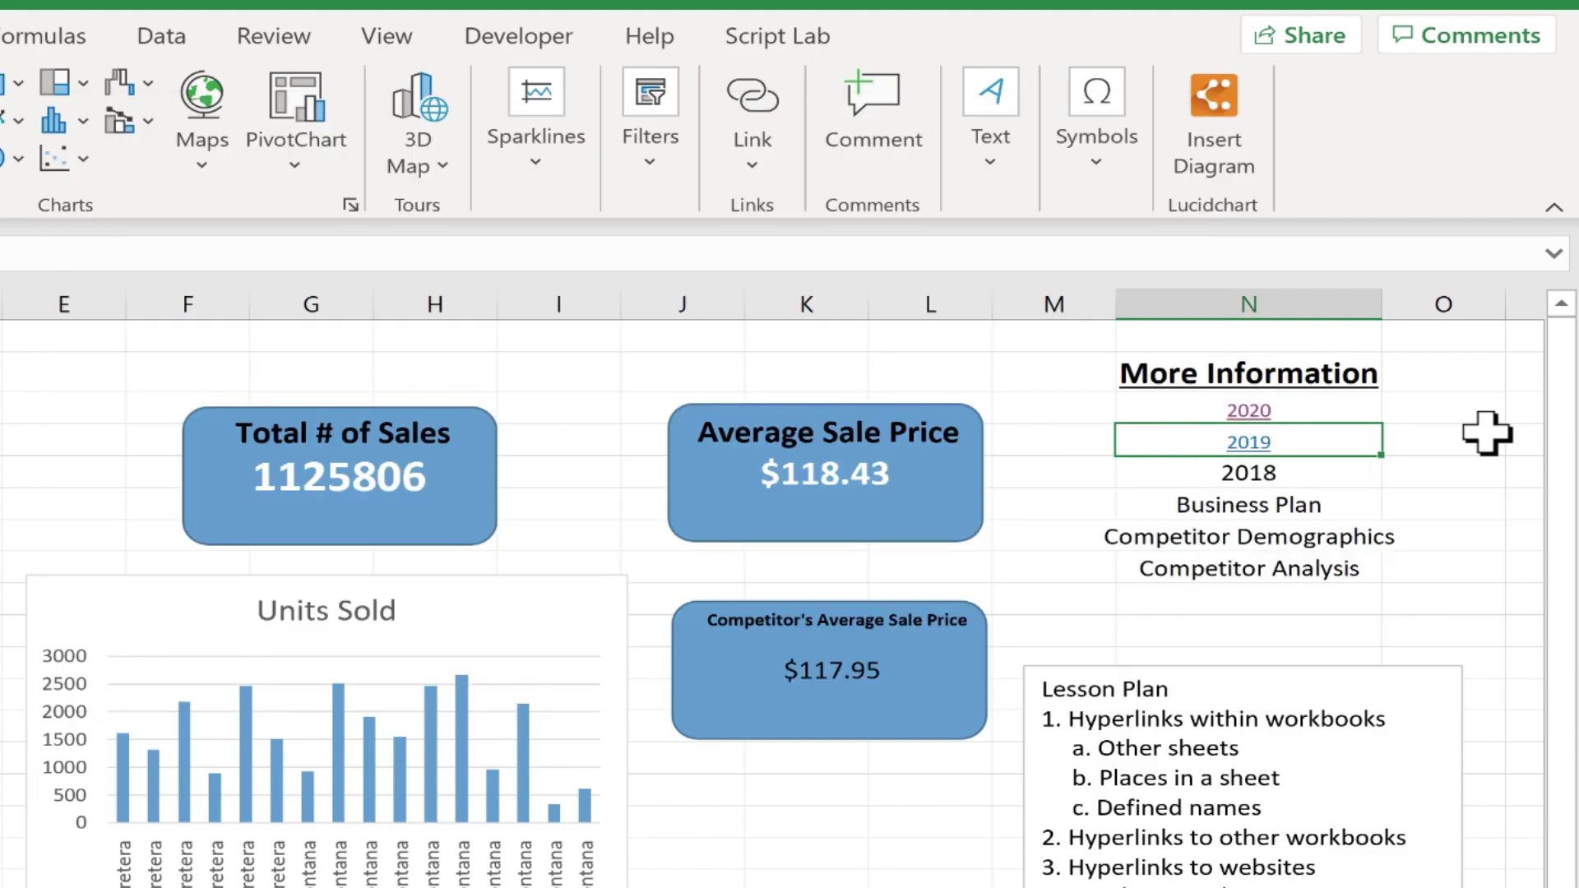
pyautogui.click(1304, 480)
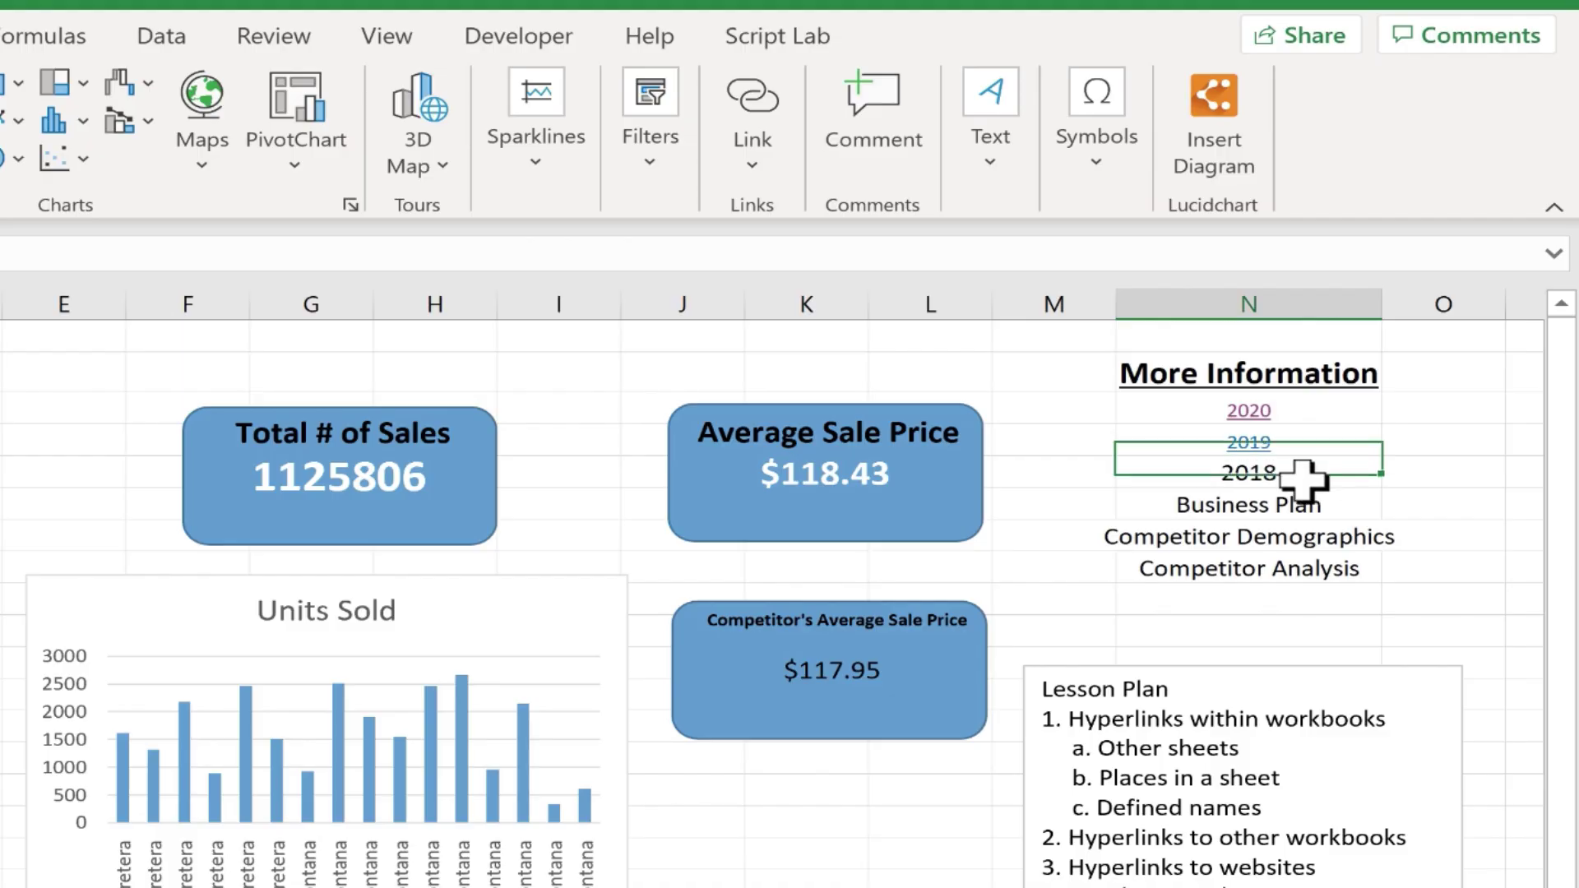
# - Link the 2018 entry to cell H25 on the '2018' sheet and follow the link to test it
pyautogui.click(766, 105)
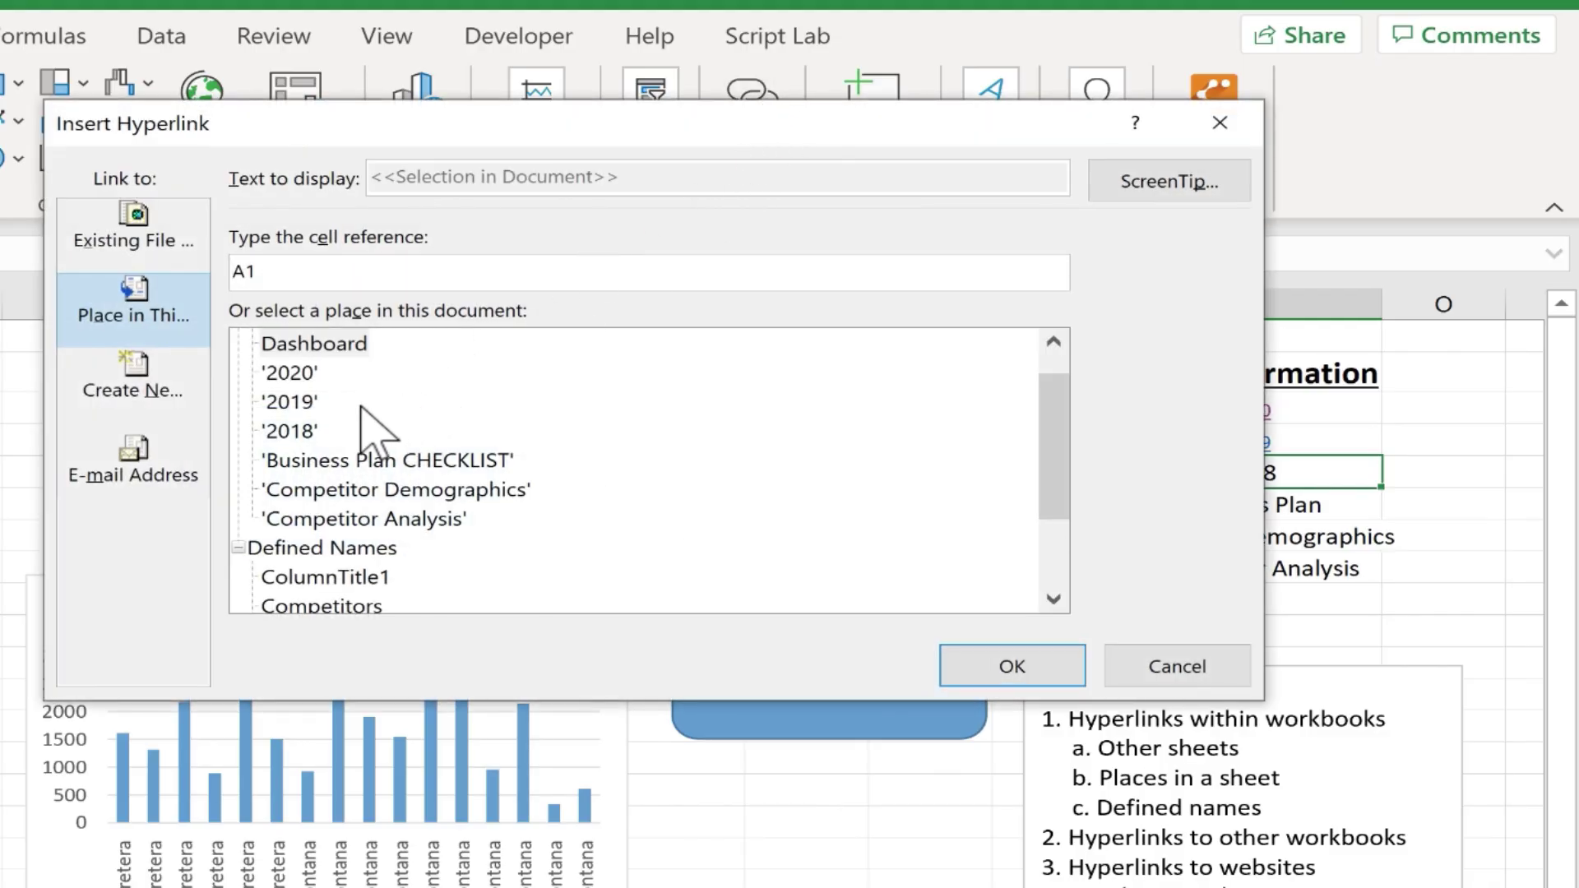
pyautogui.click(297, 431)
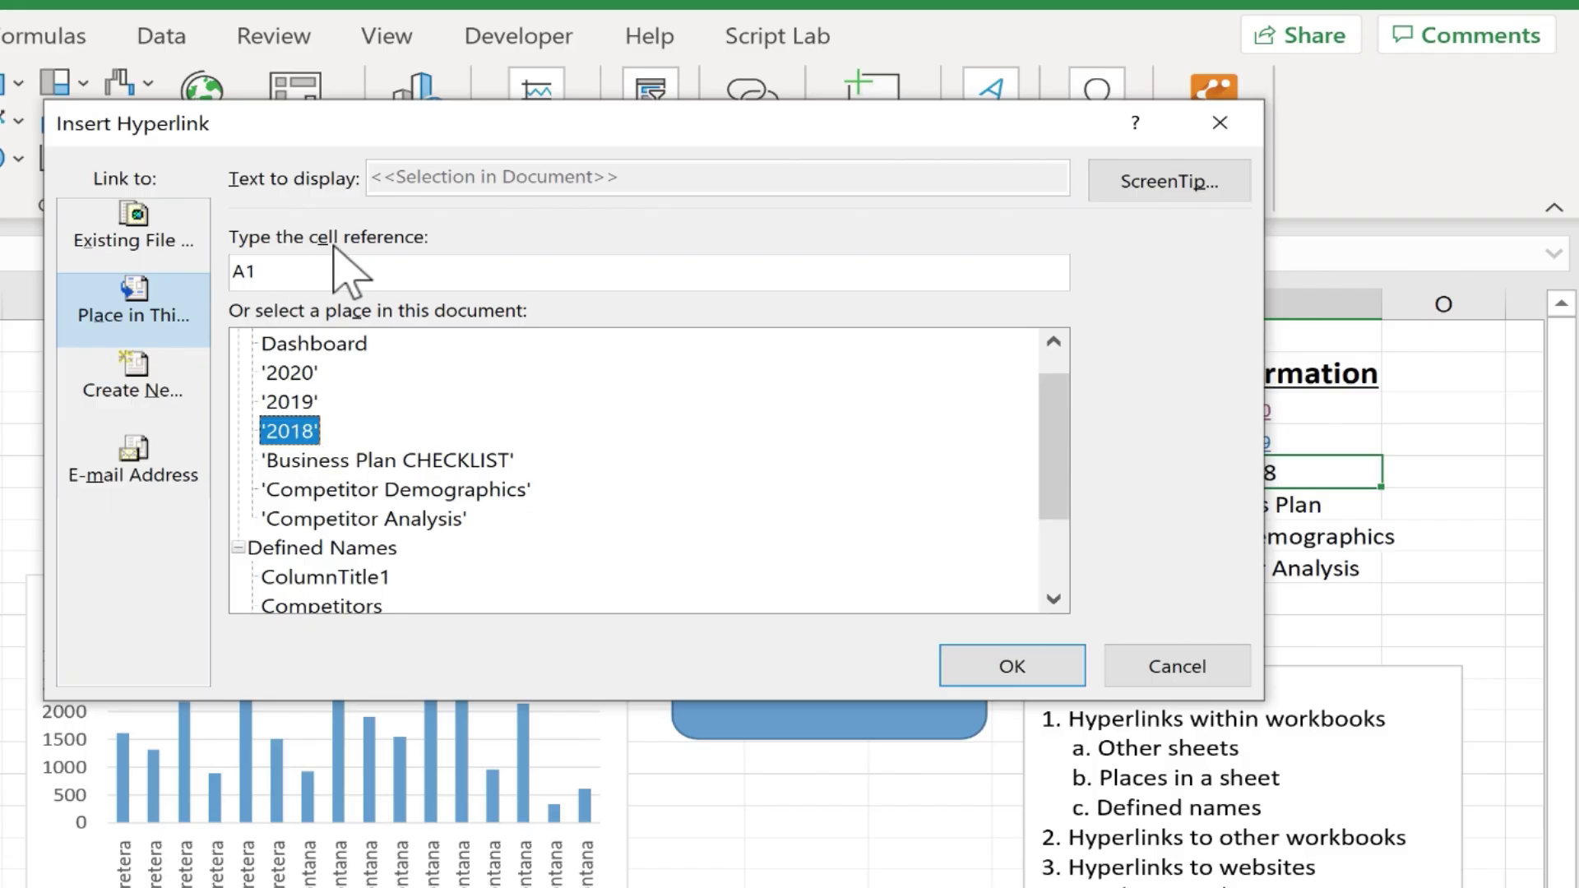
pyautogui.doubleClick(244, 272)
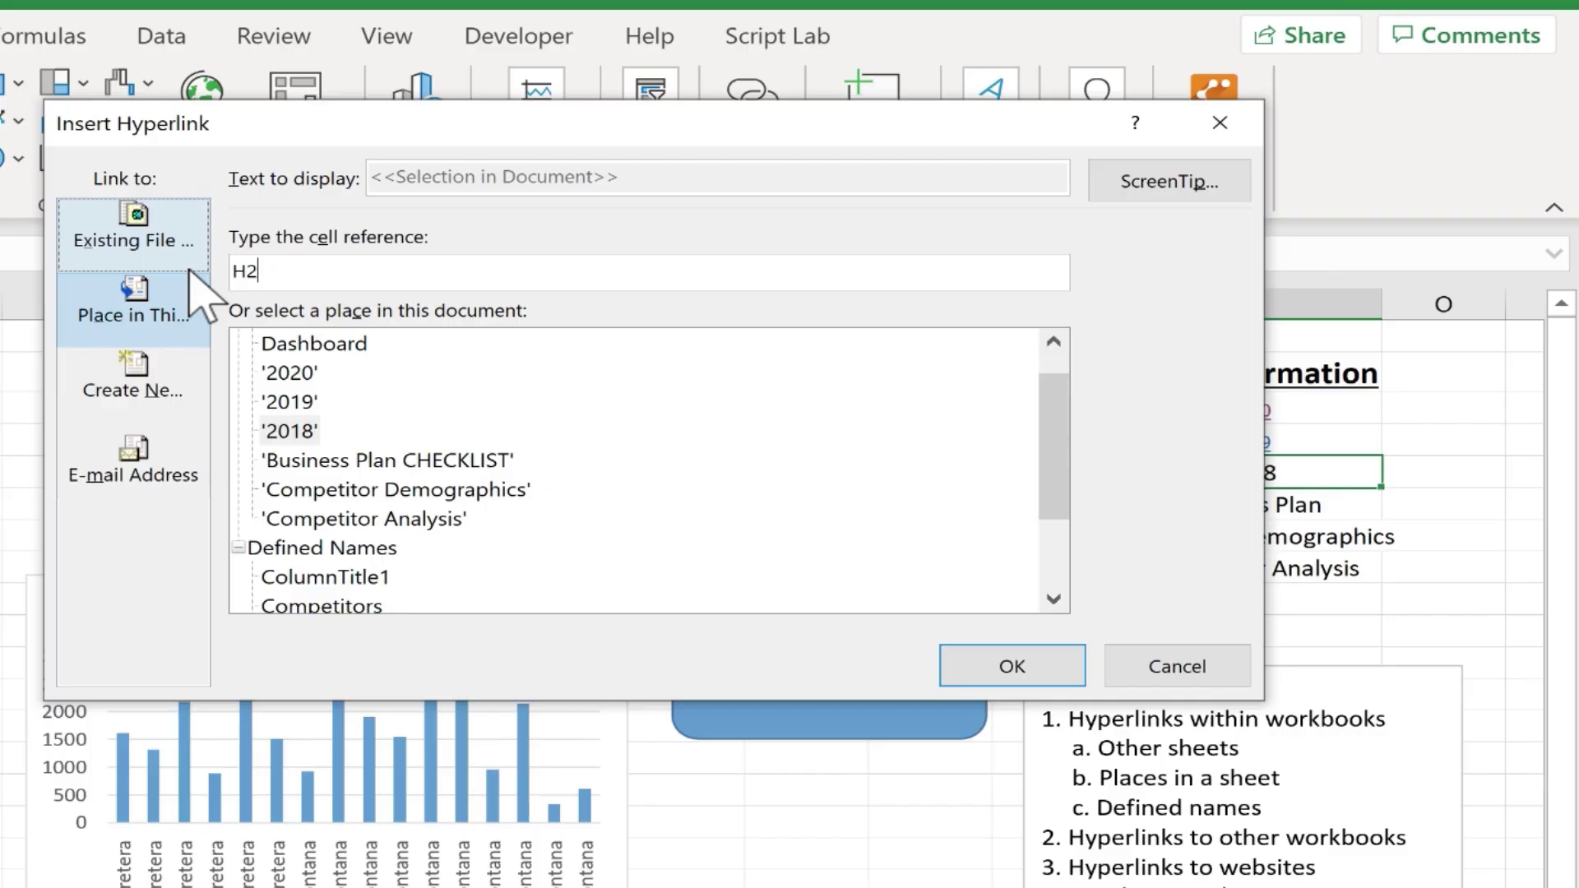
pyautogui.write('H25')
pyautogui.click(1027, 670)
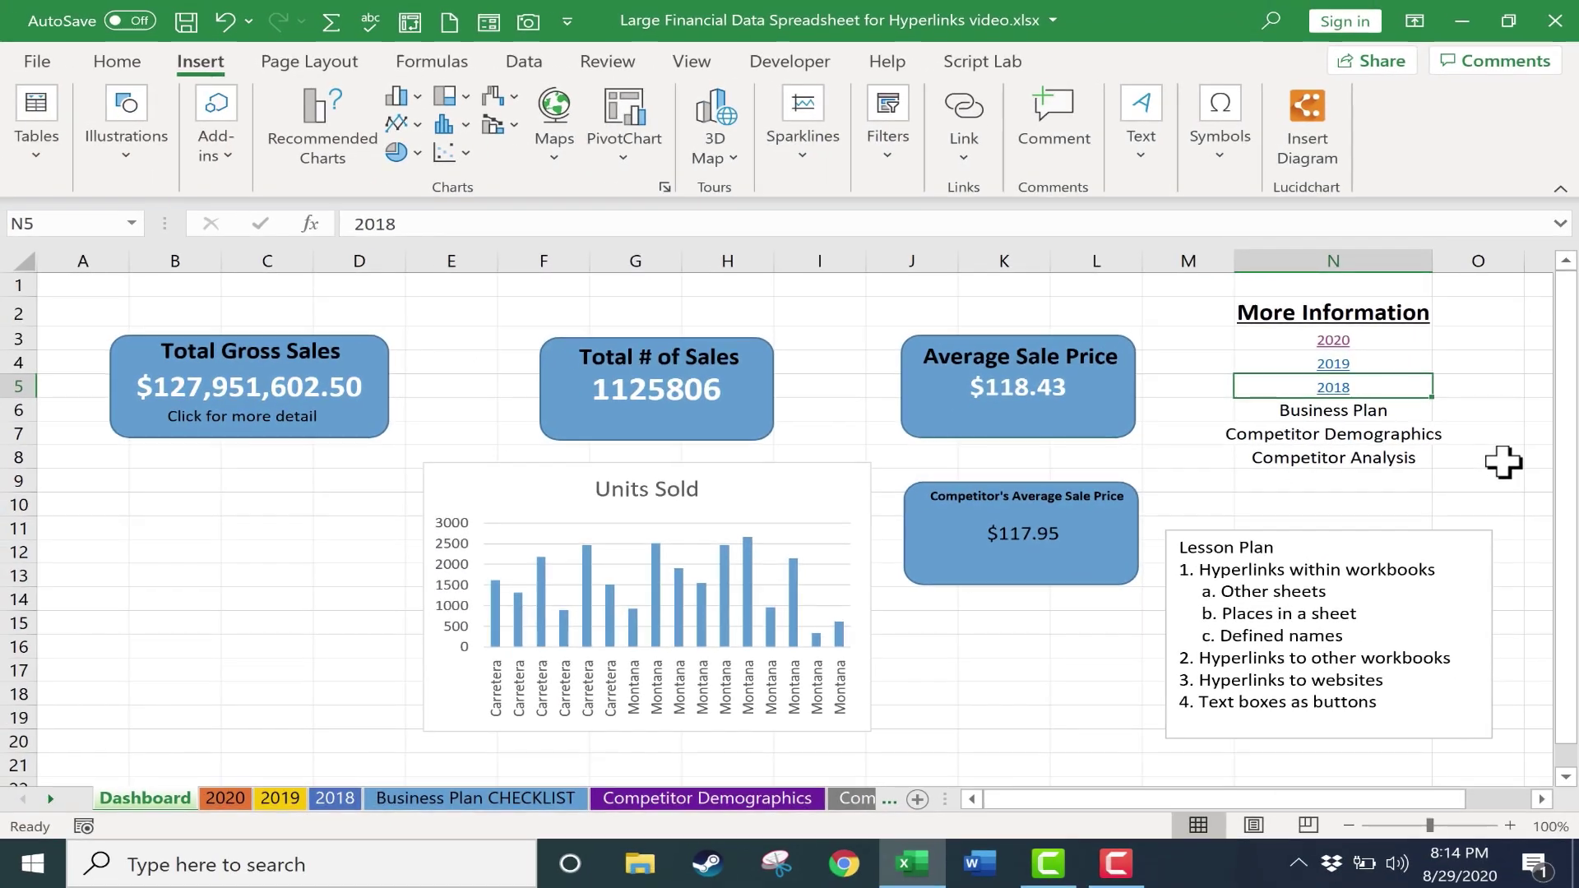
pyautogui.click(1333, 387)
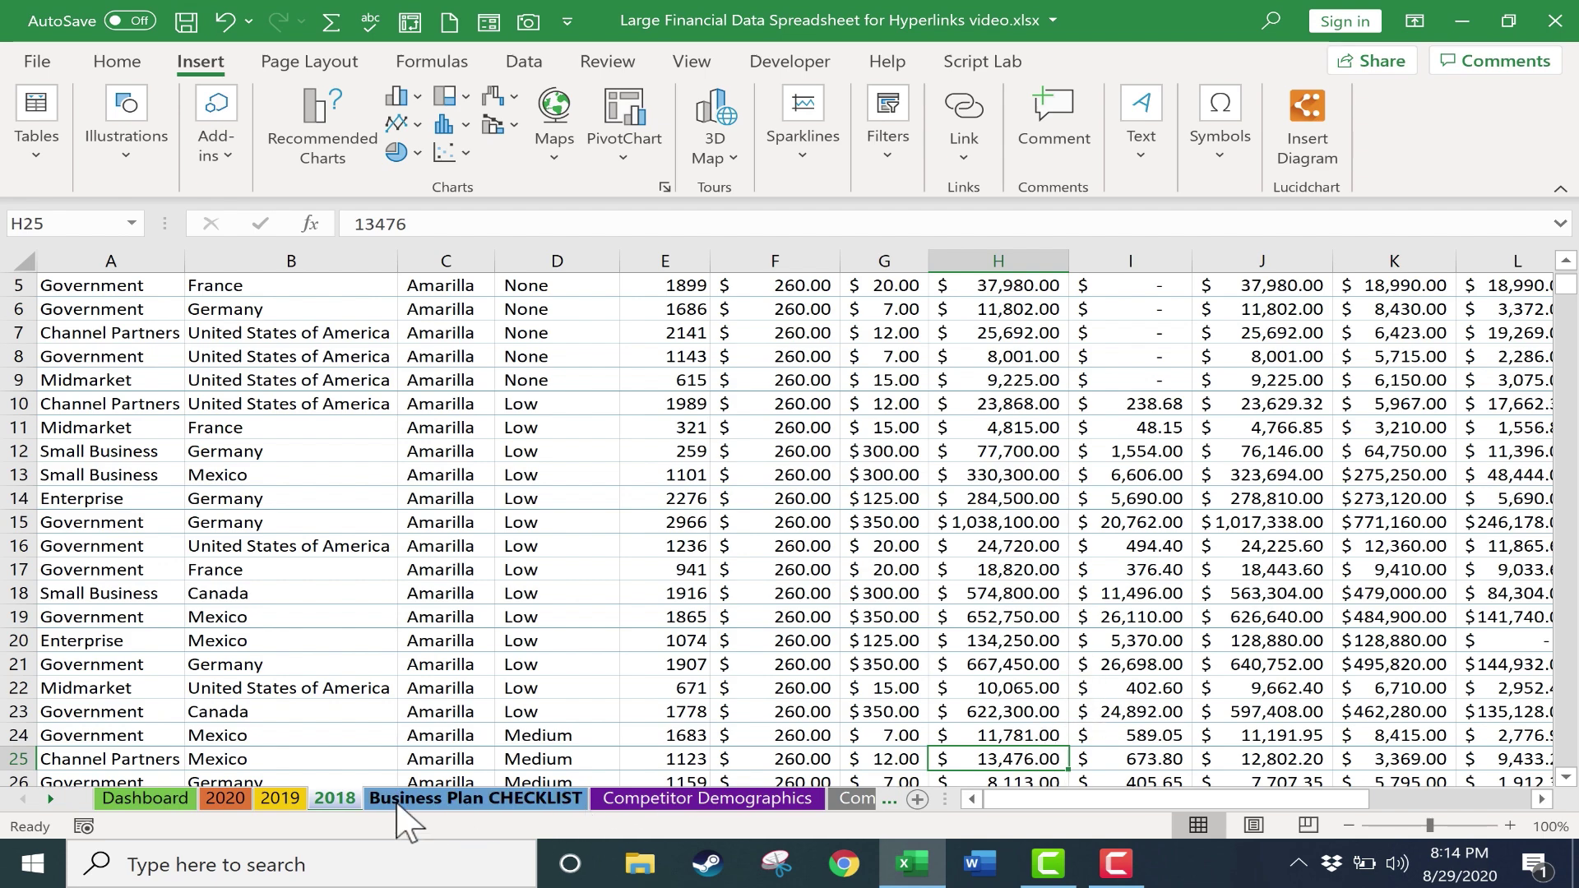
pyautogui.click(148, 799)
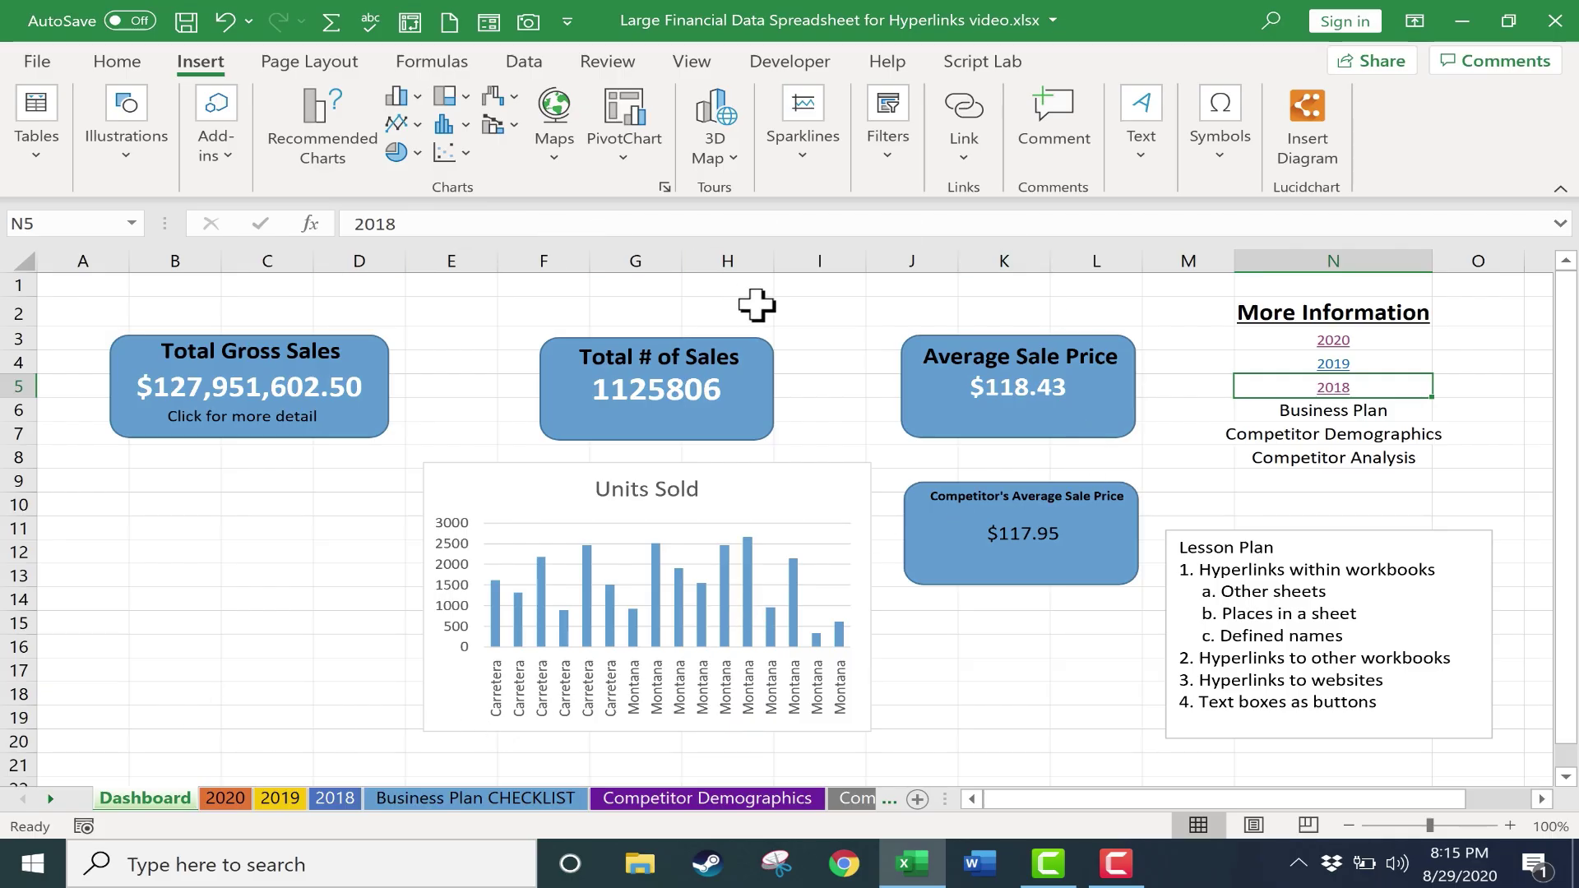
pyautogui.click(1020, 362)
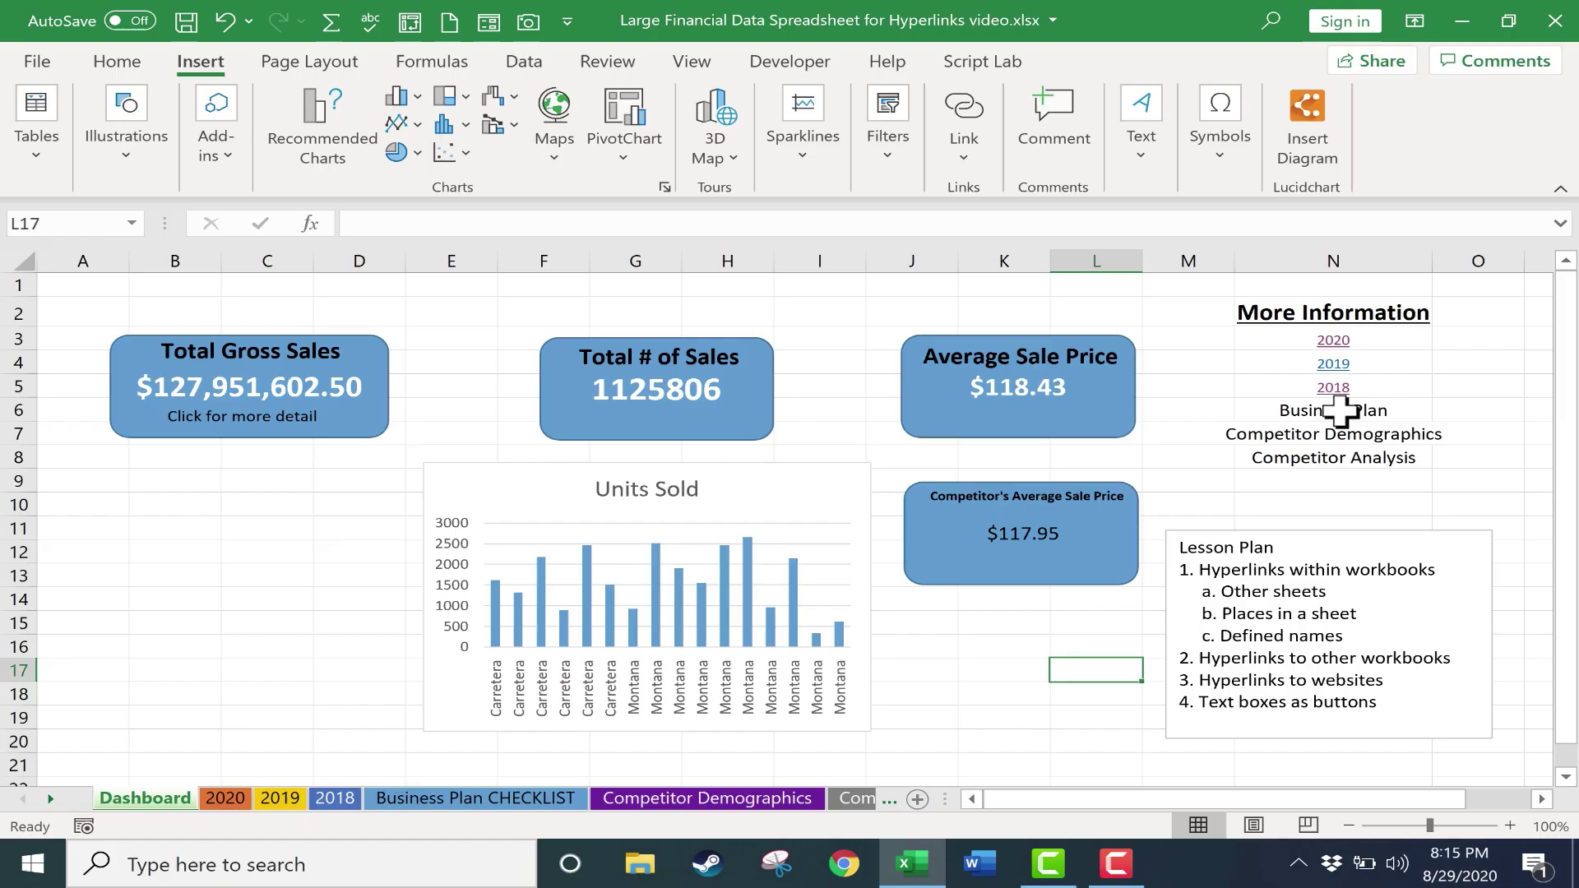
pyautogui.click(1340, 411)
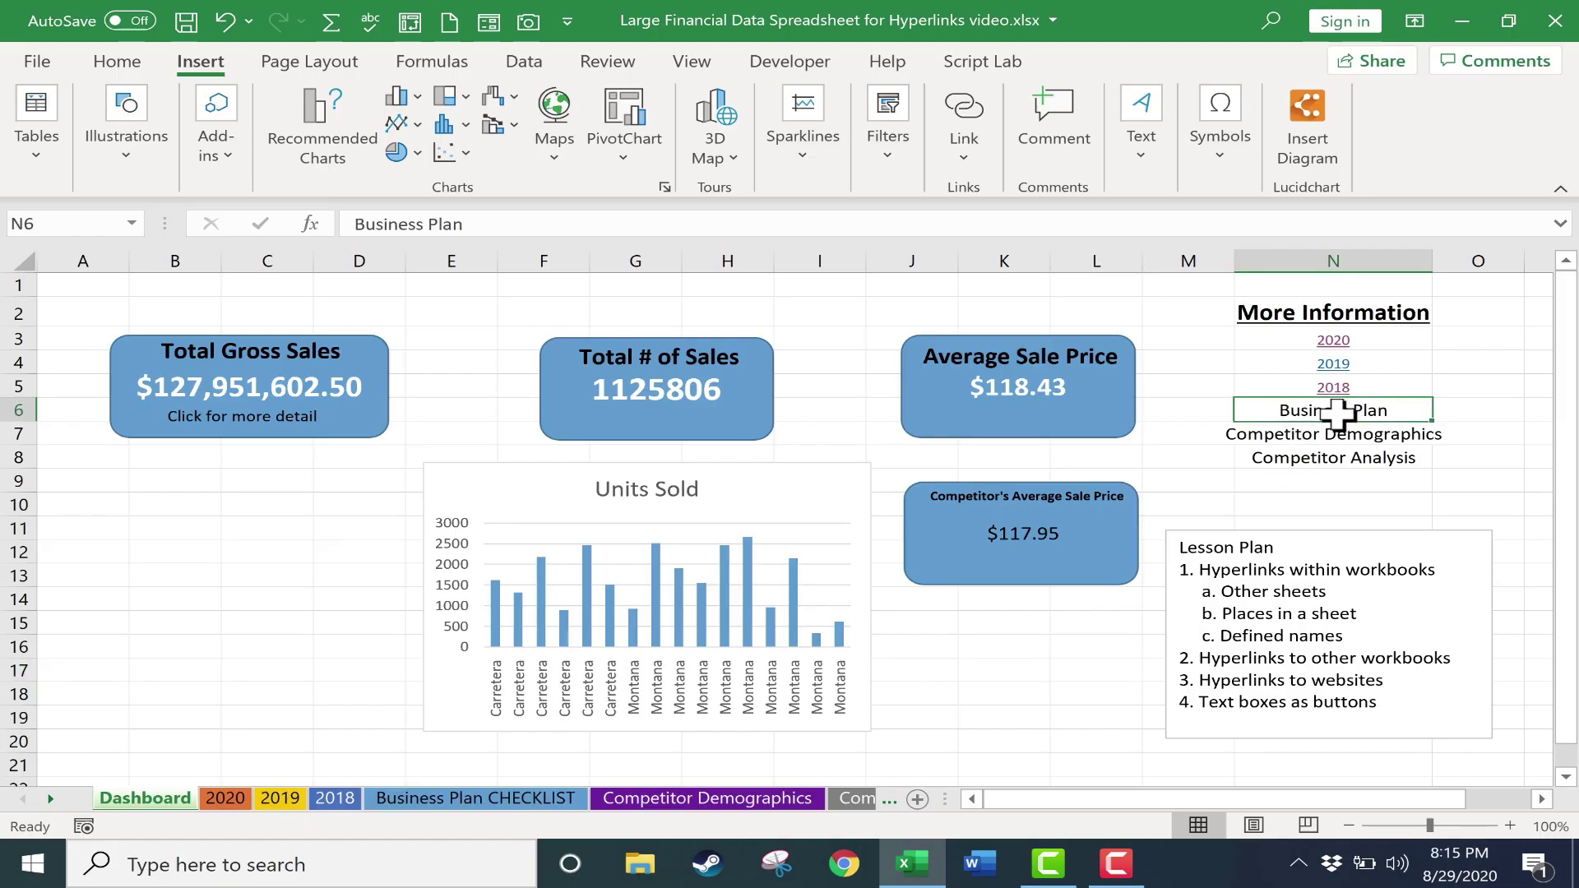
pyautogui.click(962, 111)
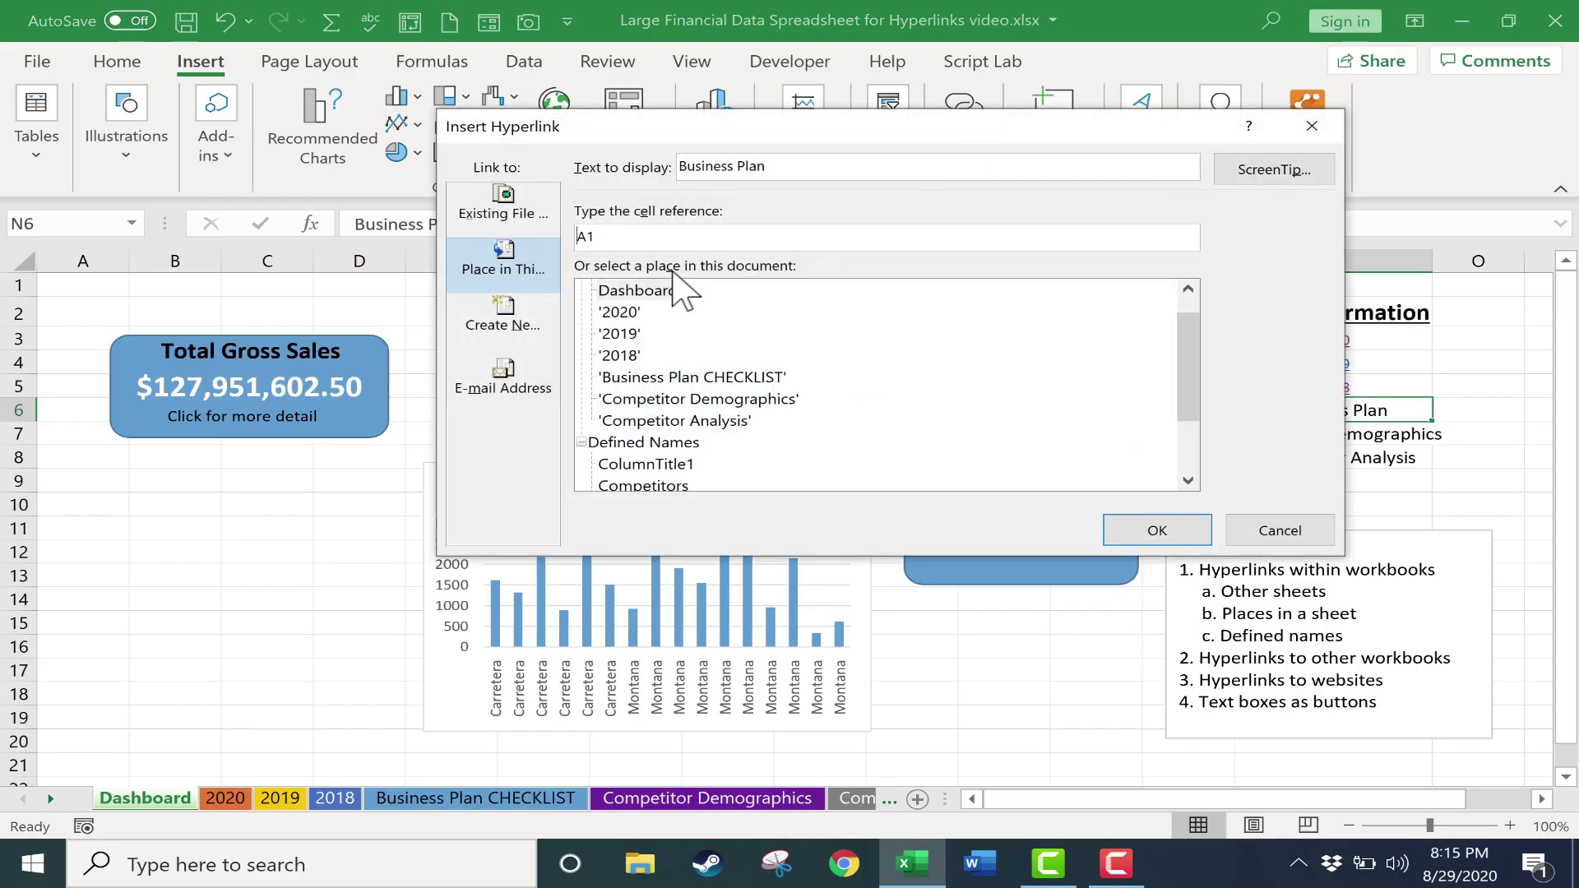
pyautogui.click(628, 291)
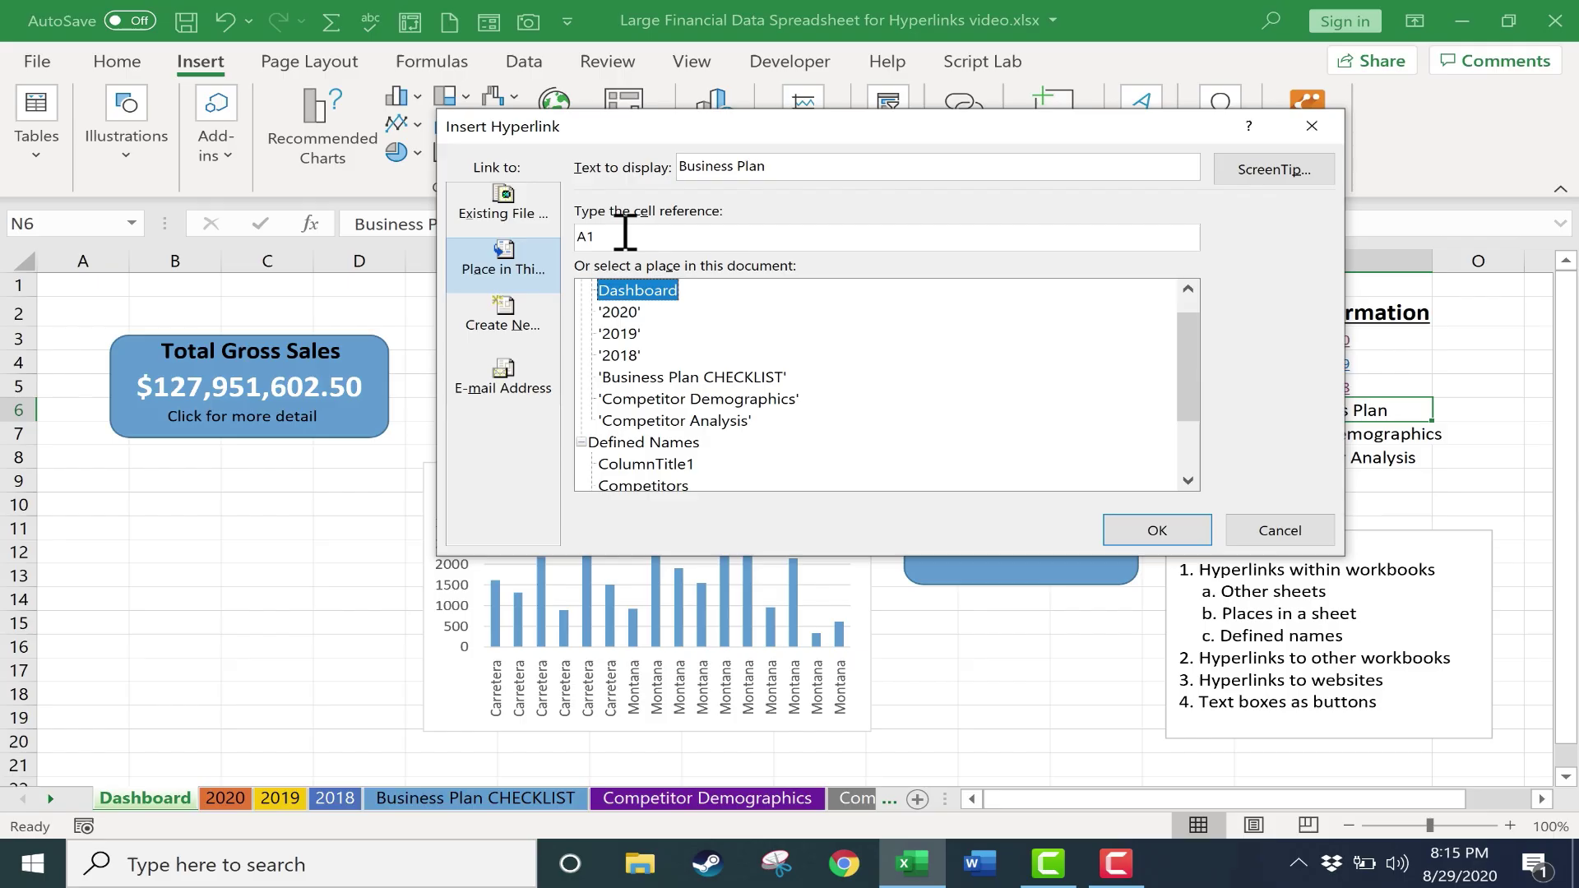
pyautogui.moveTo(624, 238); pyautogui.dragTo(547, 238)
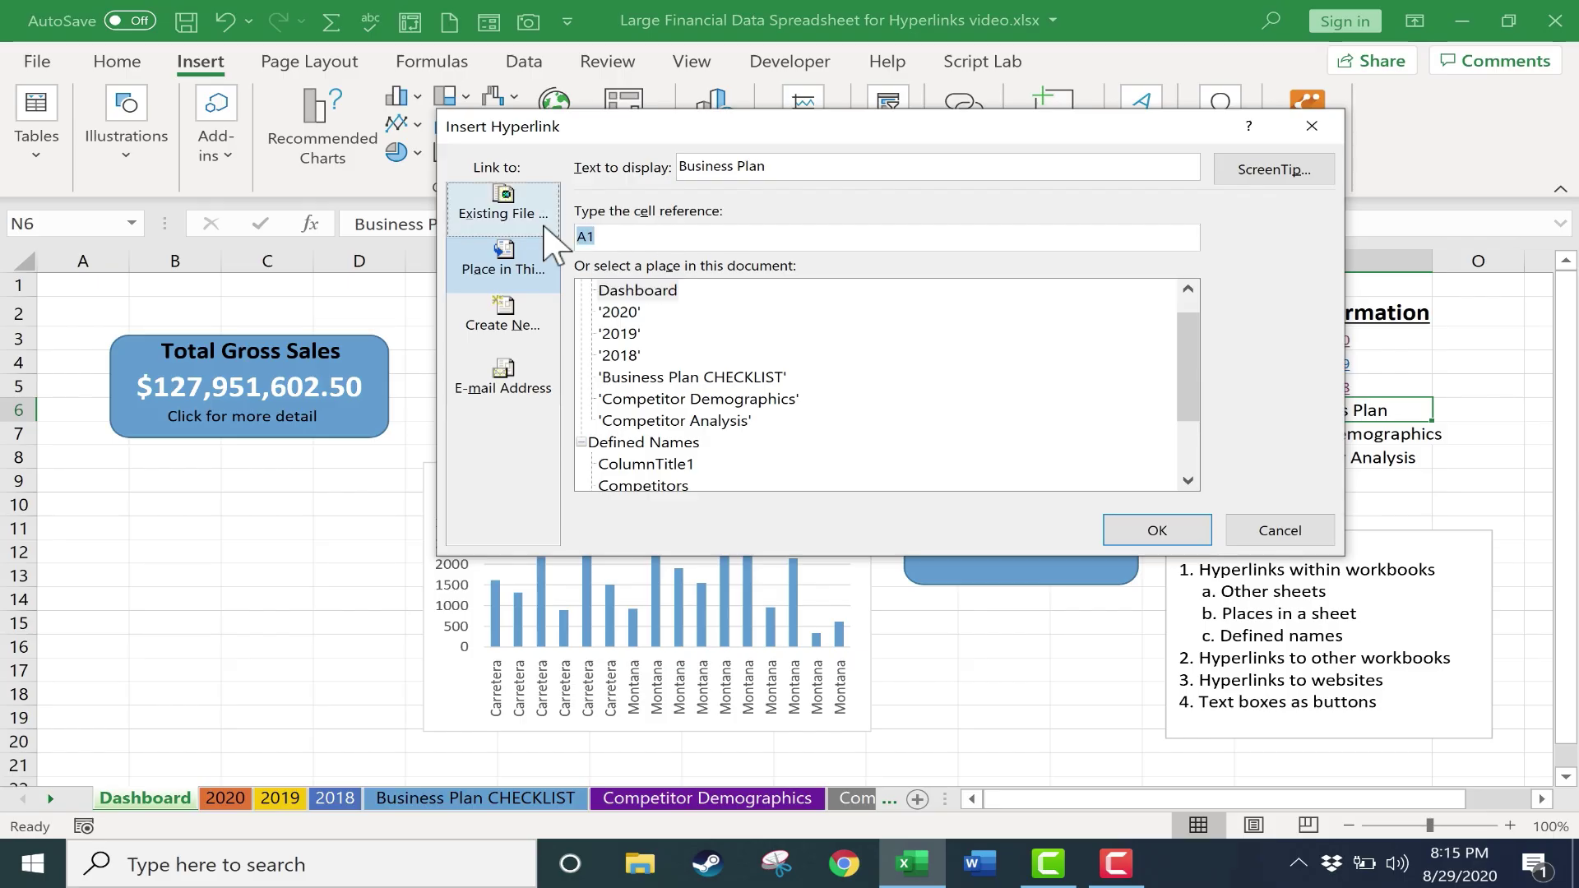
pyautogui.write('N500')
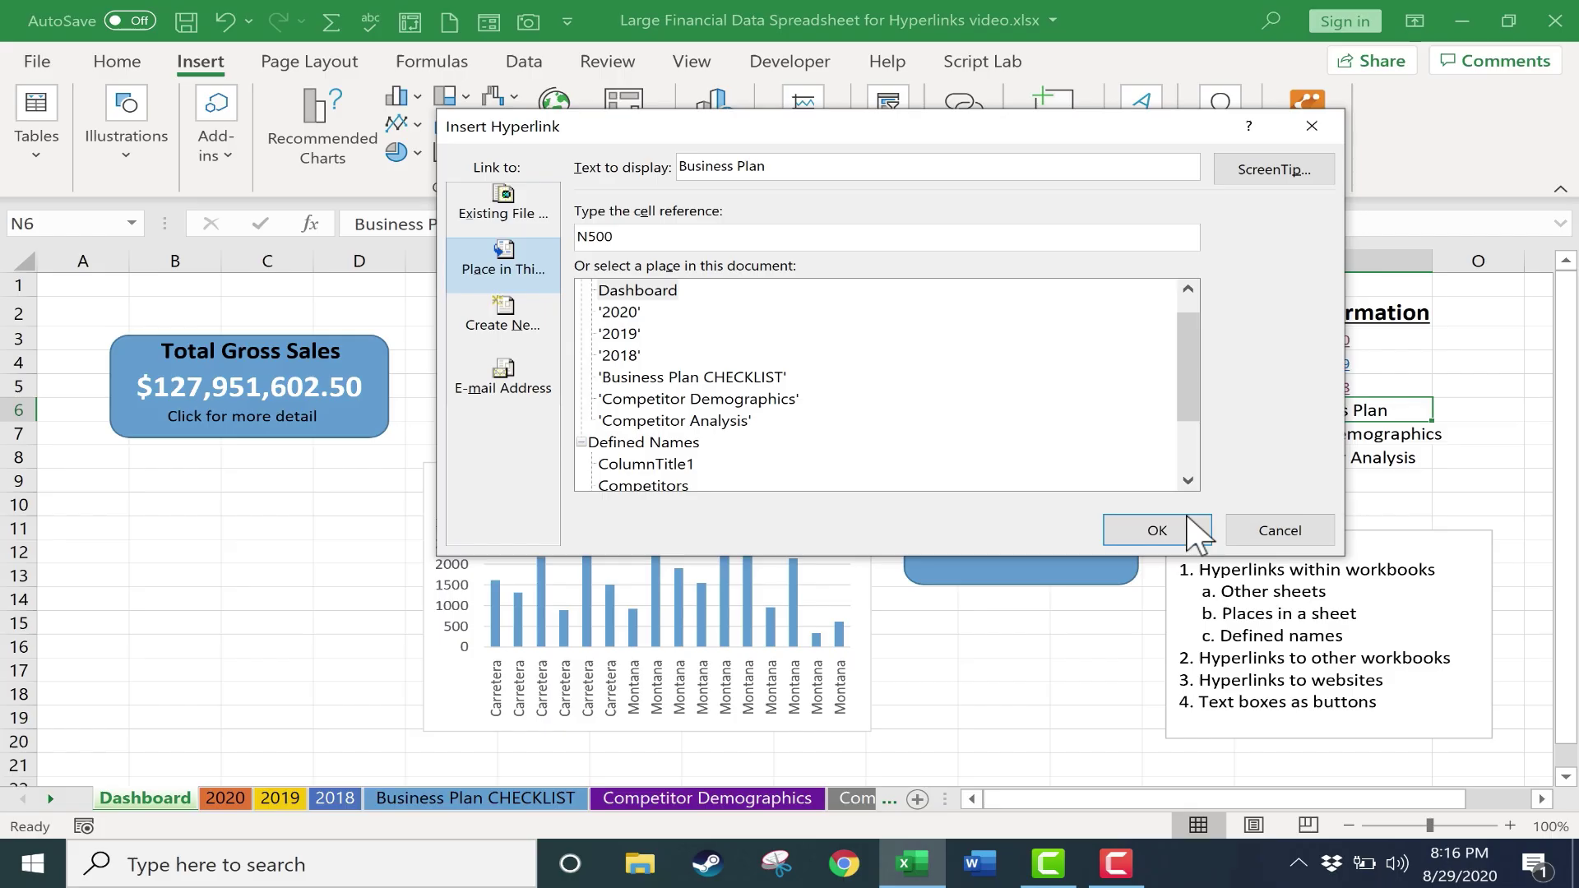
pyautogui.click(1159, 529)
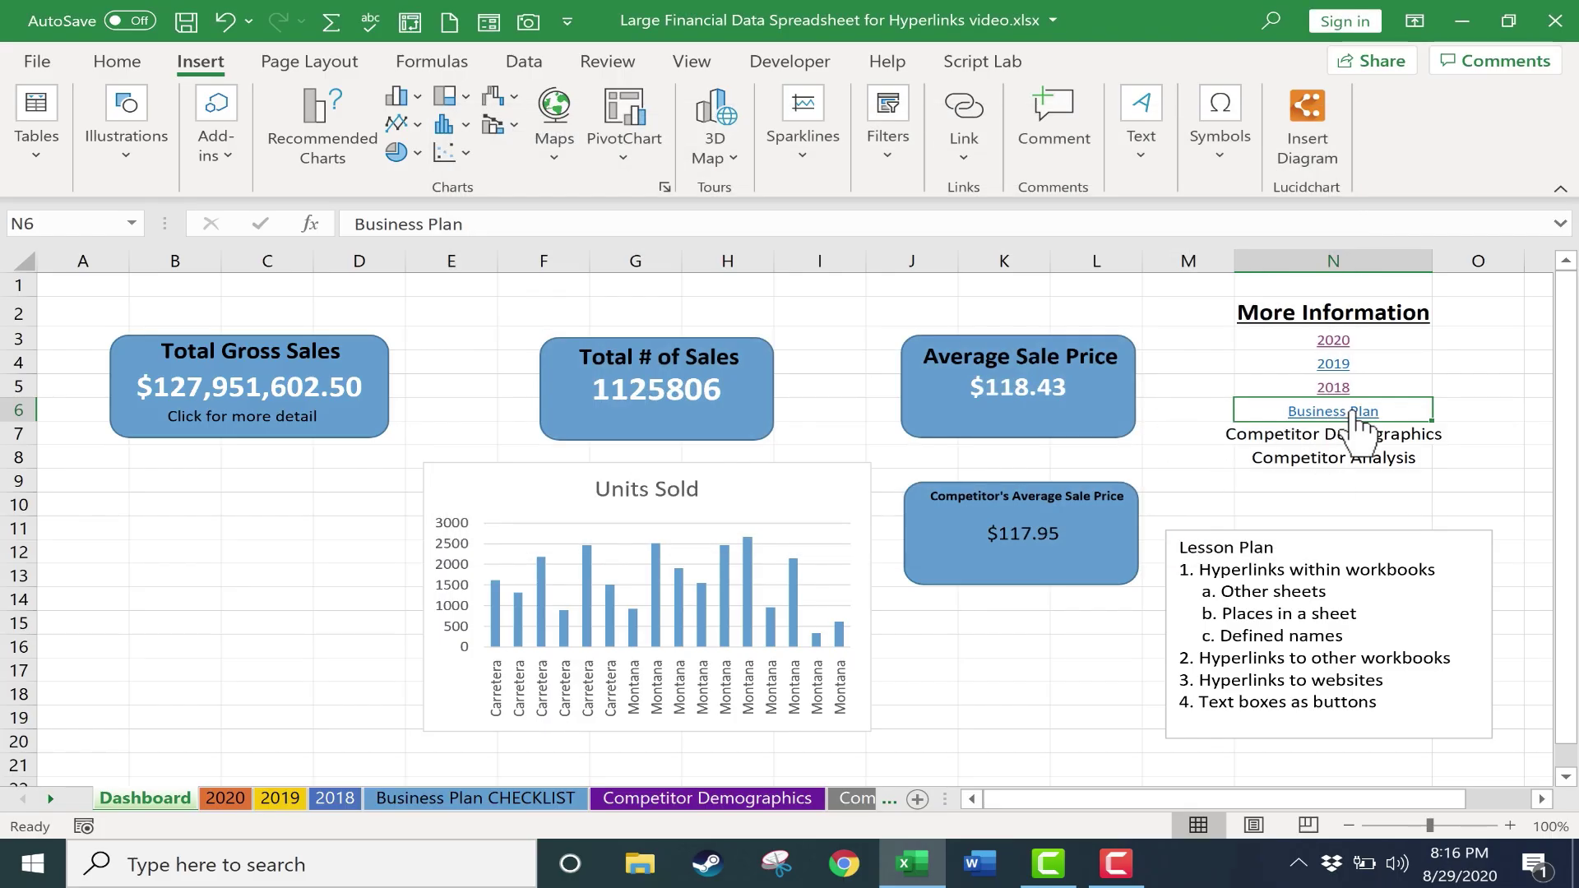
pyautogui.click(1353, 415)
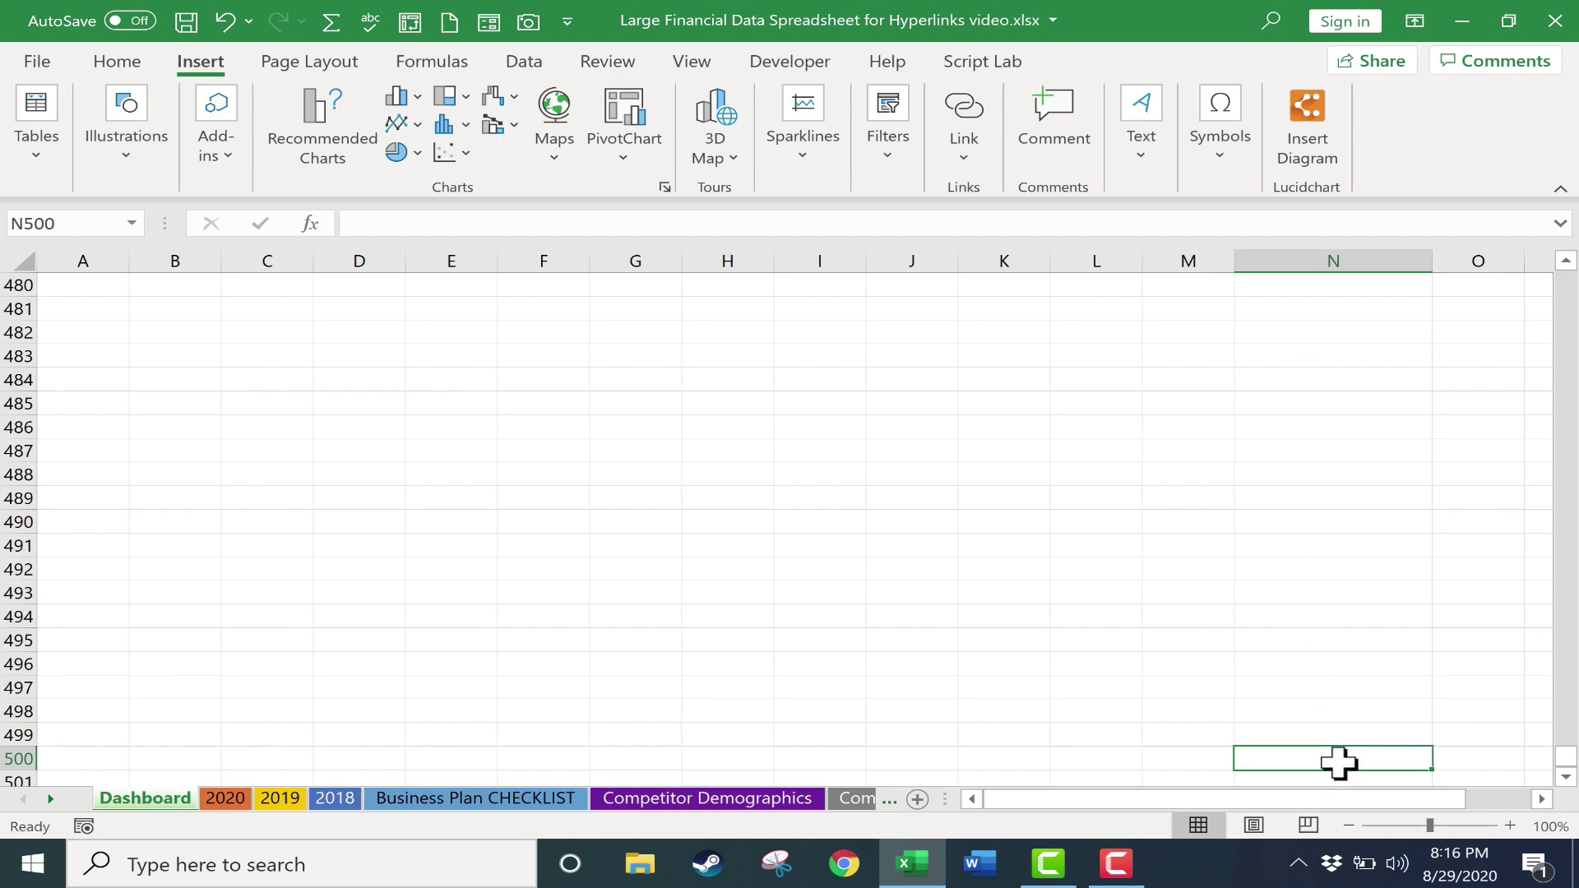
pyautogui.hotkey('ctrl', 'Up')
pyautogui.press('Down')
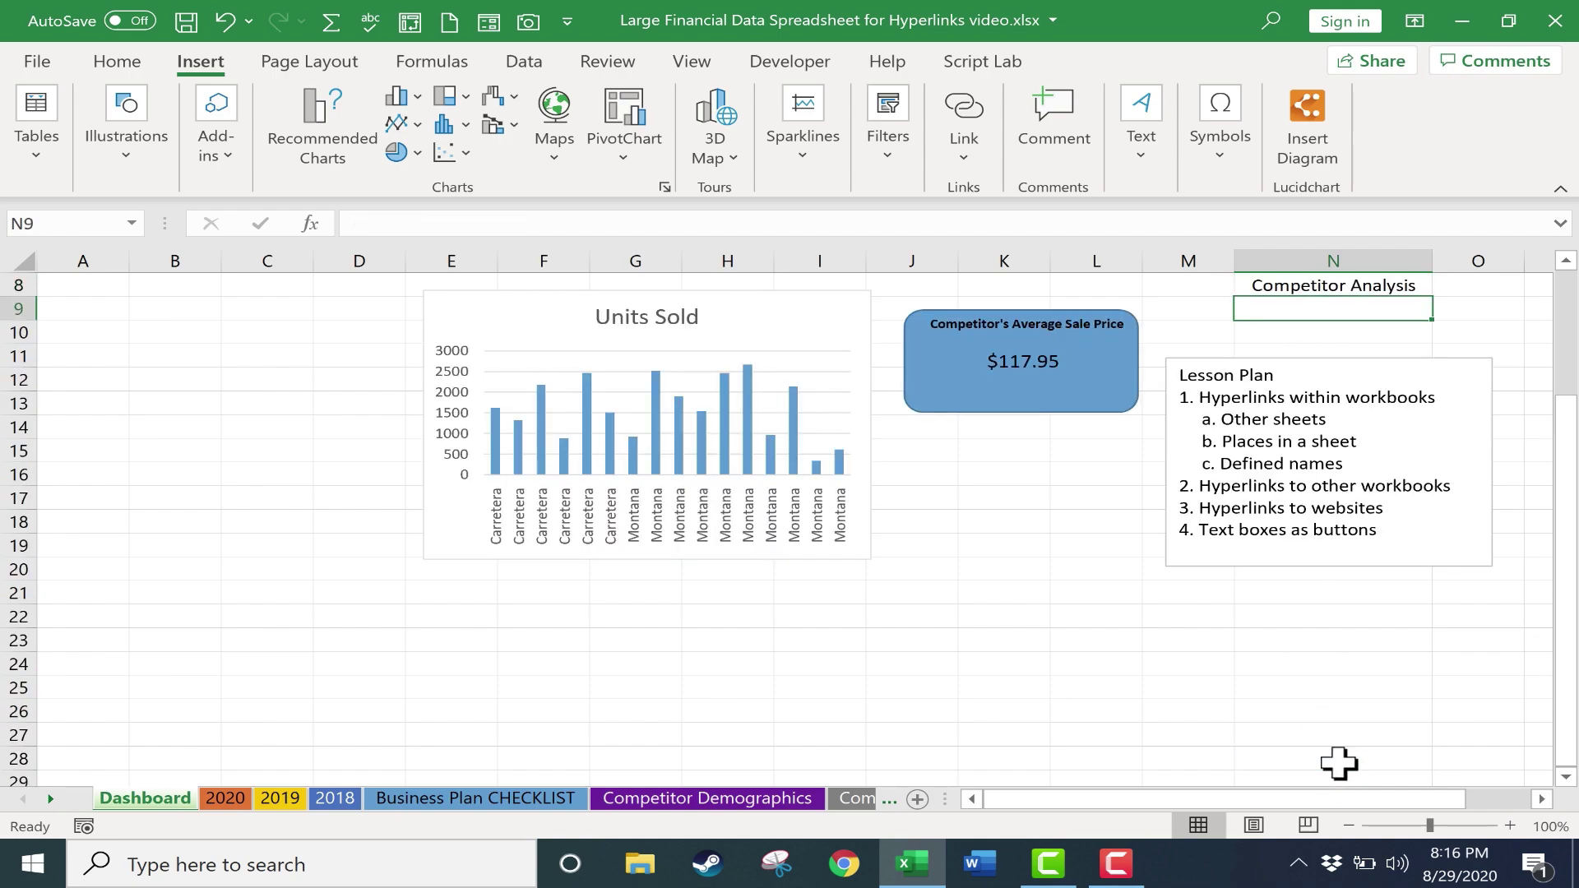
pyautogui.scroll(3, 1316, 576)
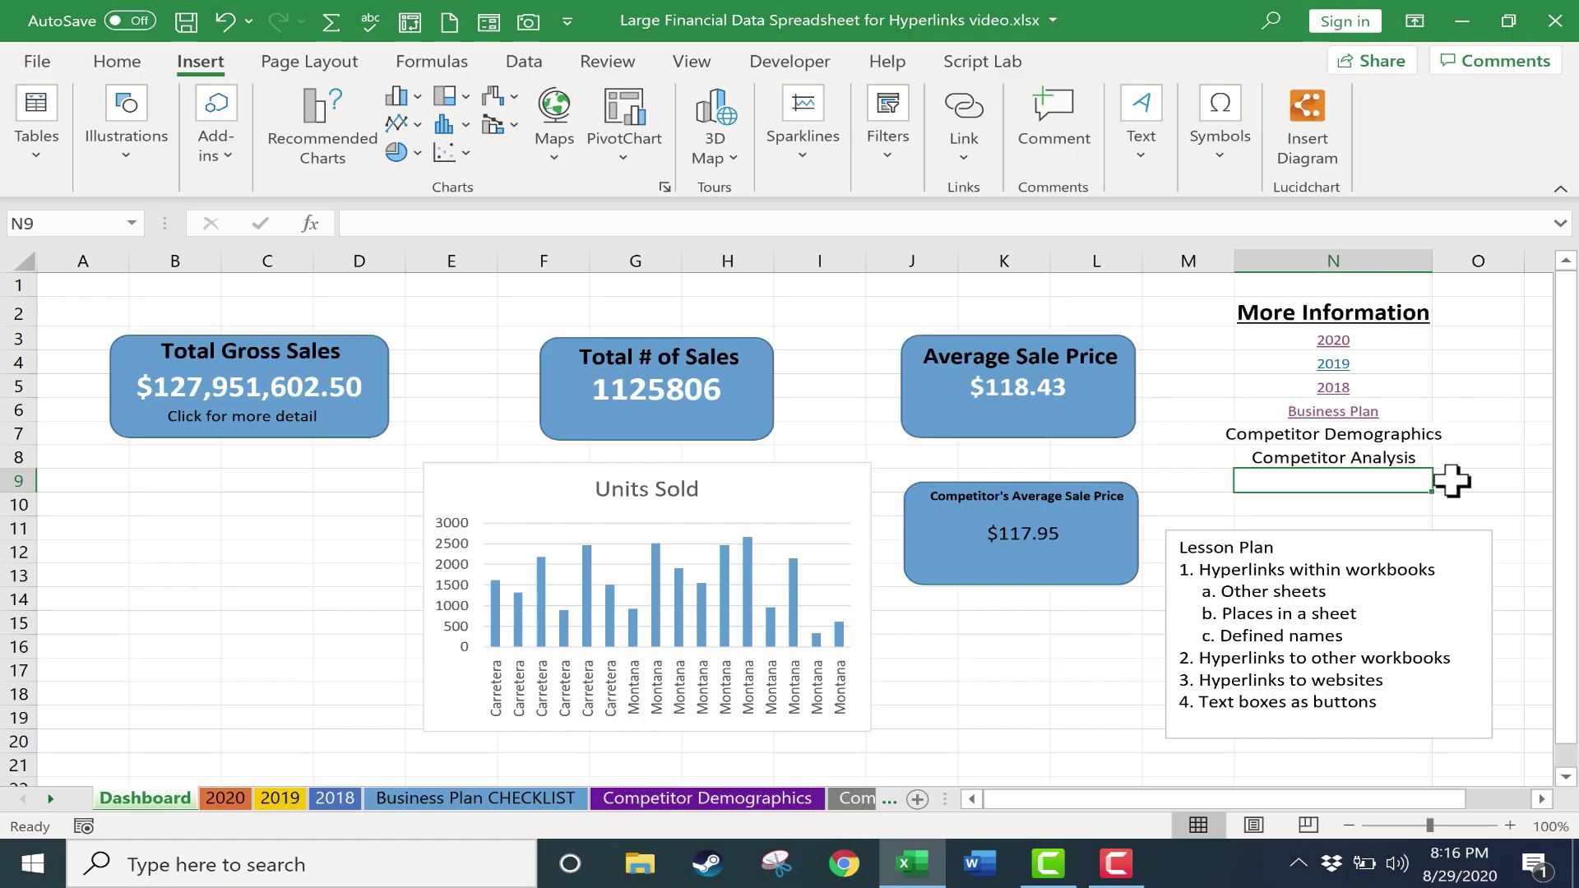
pyautogui.hotkey('ctrl', 'z')
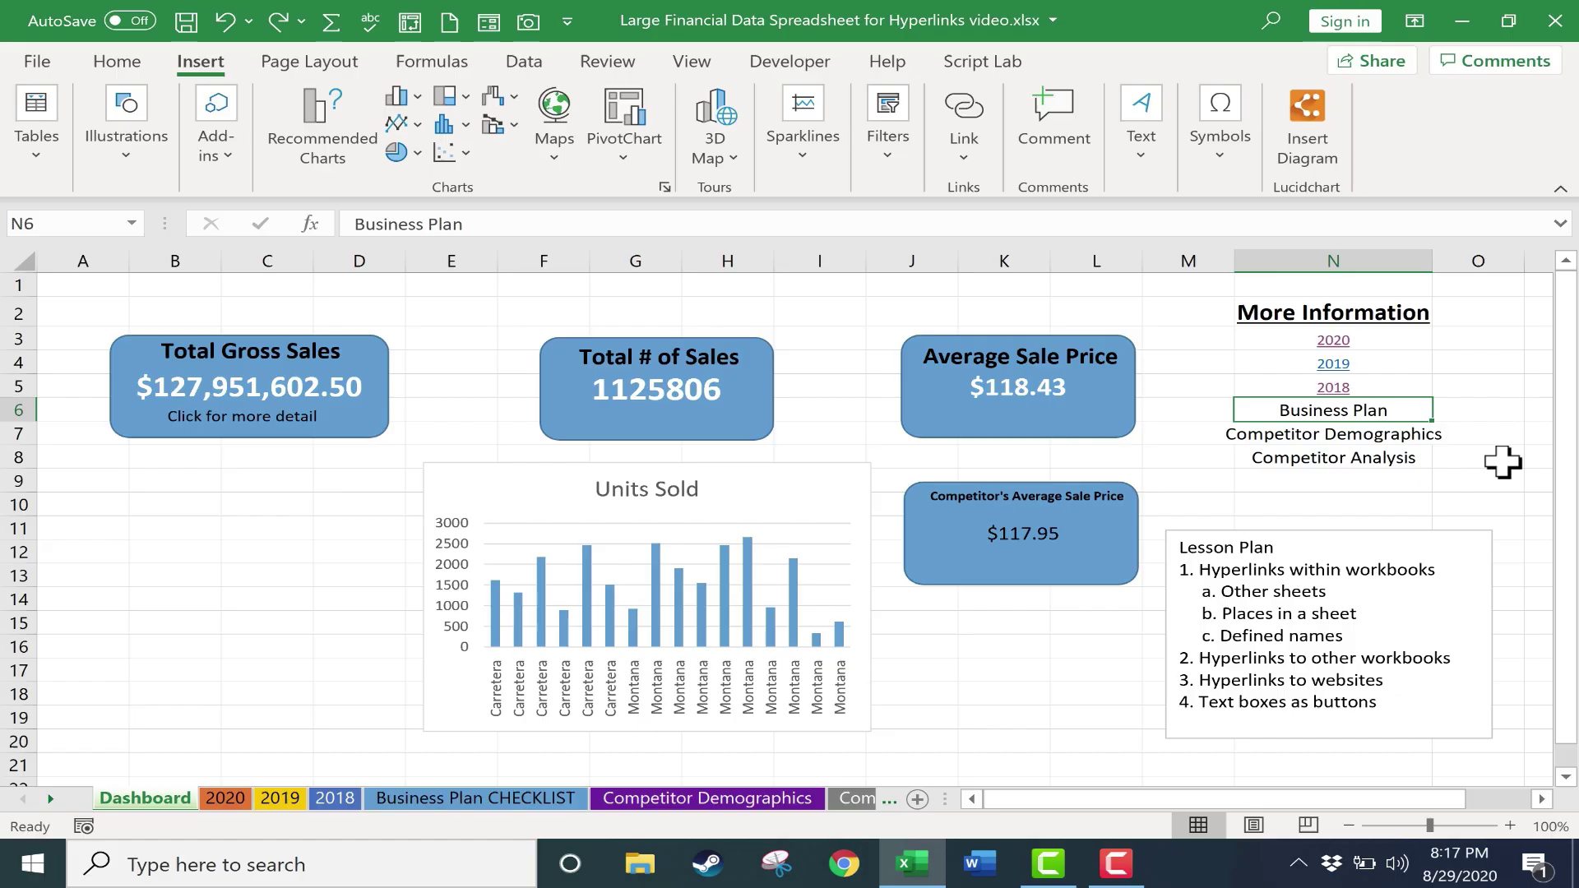
pyautogui.click(1490, 477)
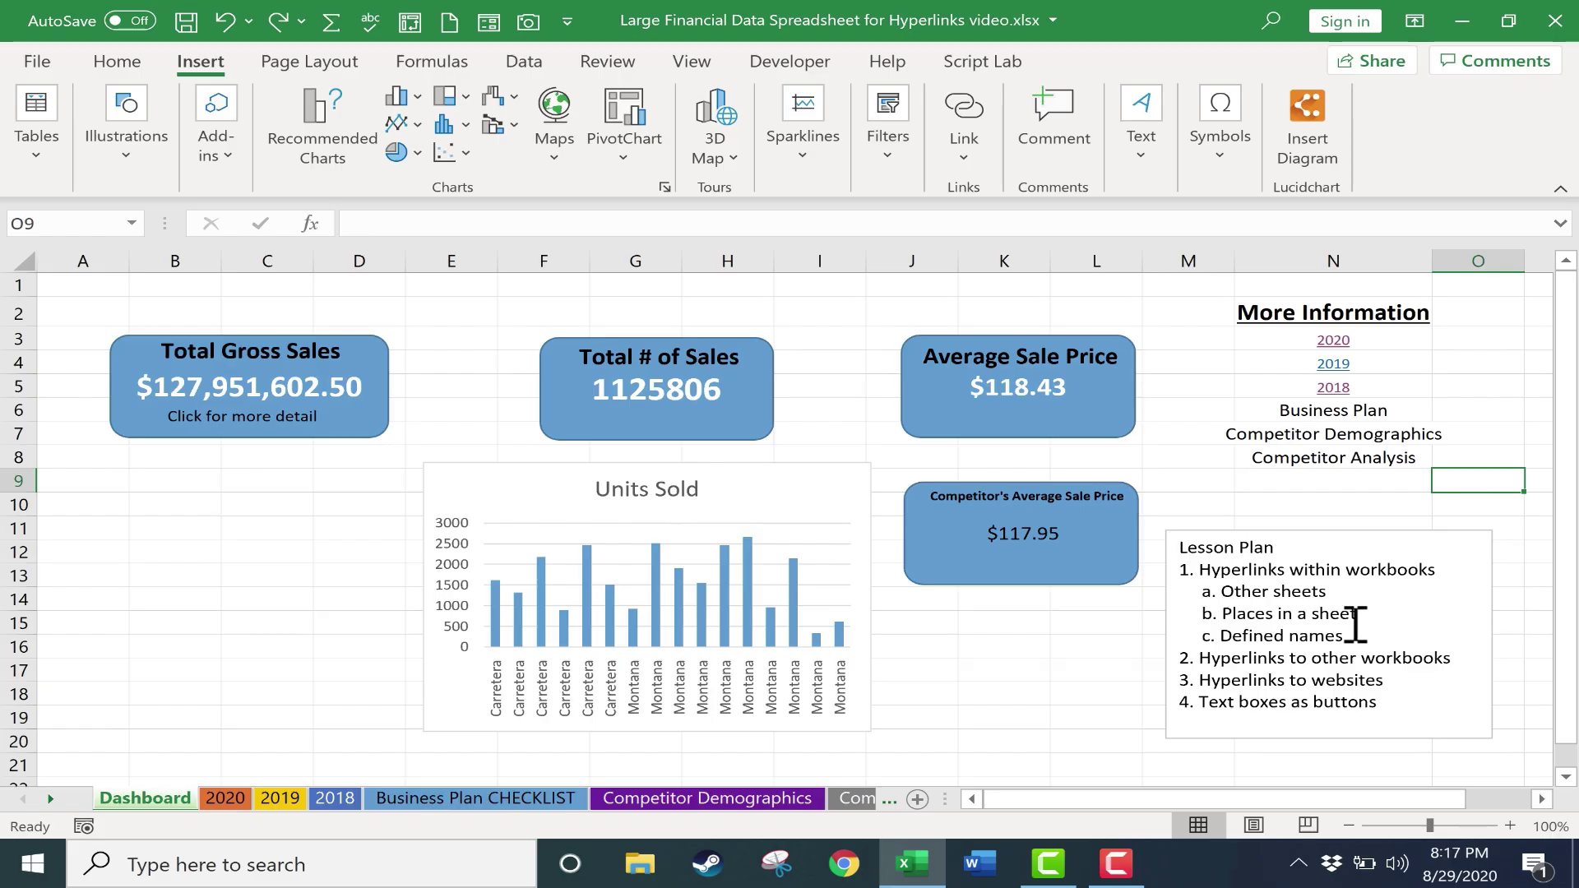
pyautogui.moveTo(1355, 634); pyautogui.dragTo(1244, 642)
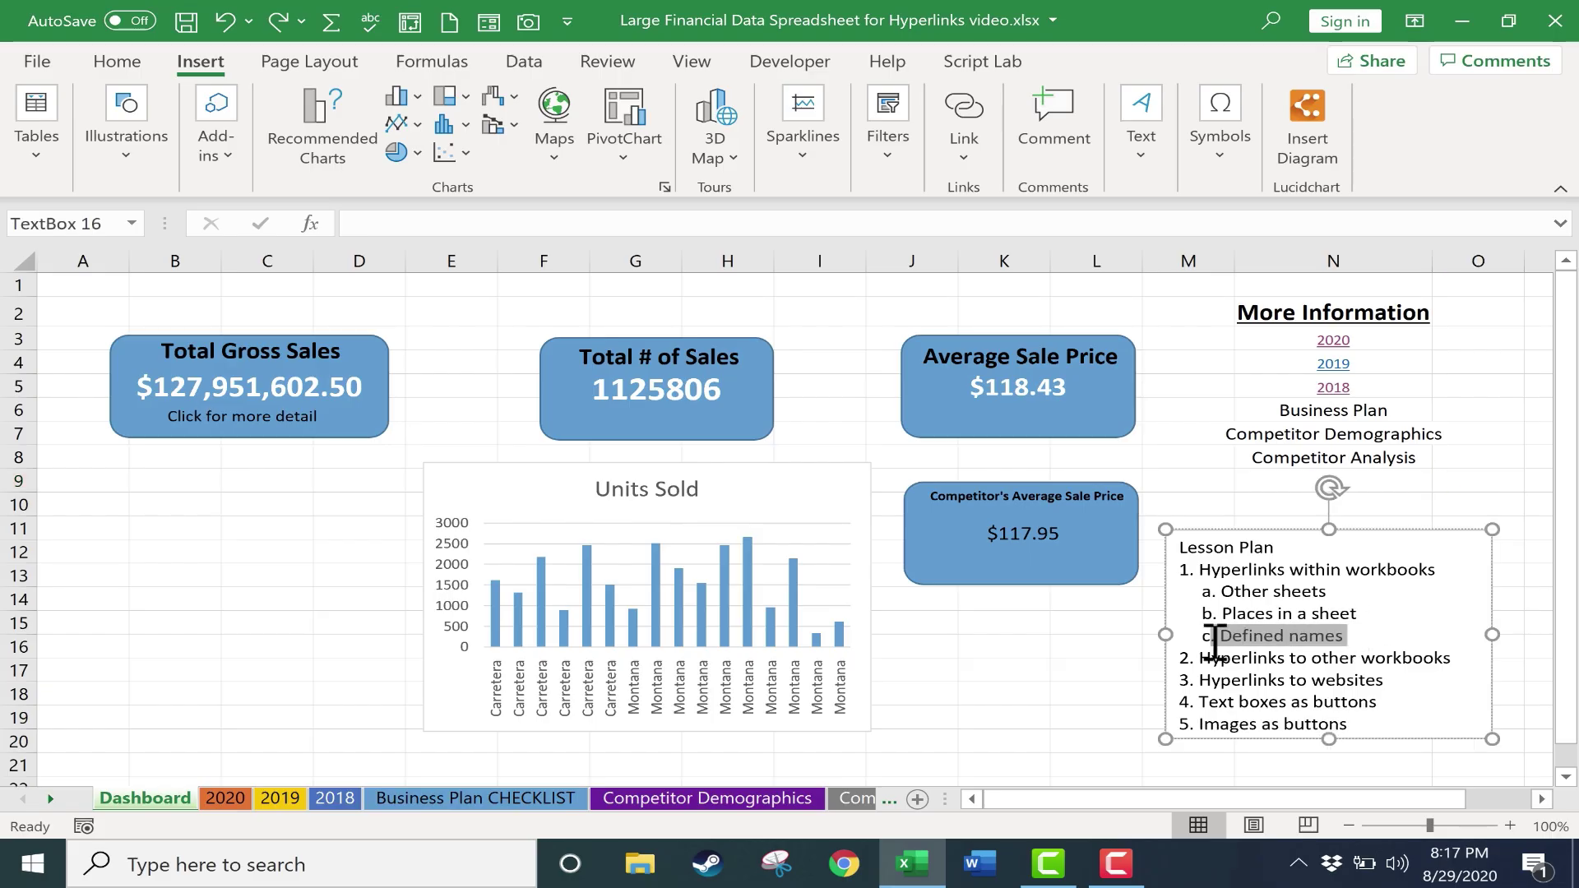
pyautogui.click(986, 742)
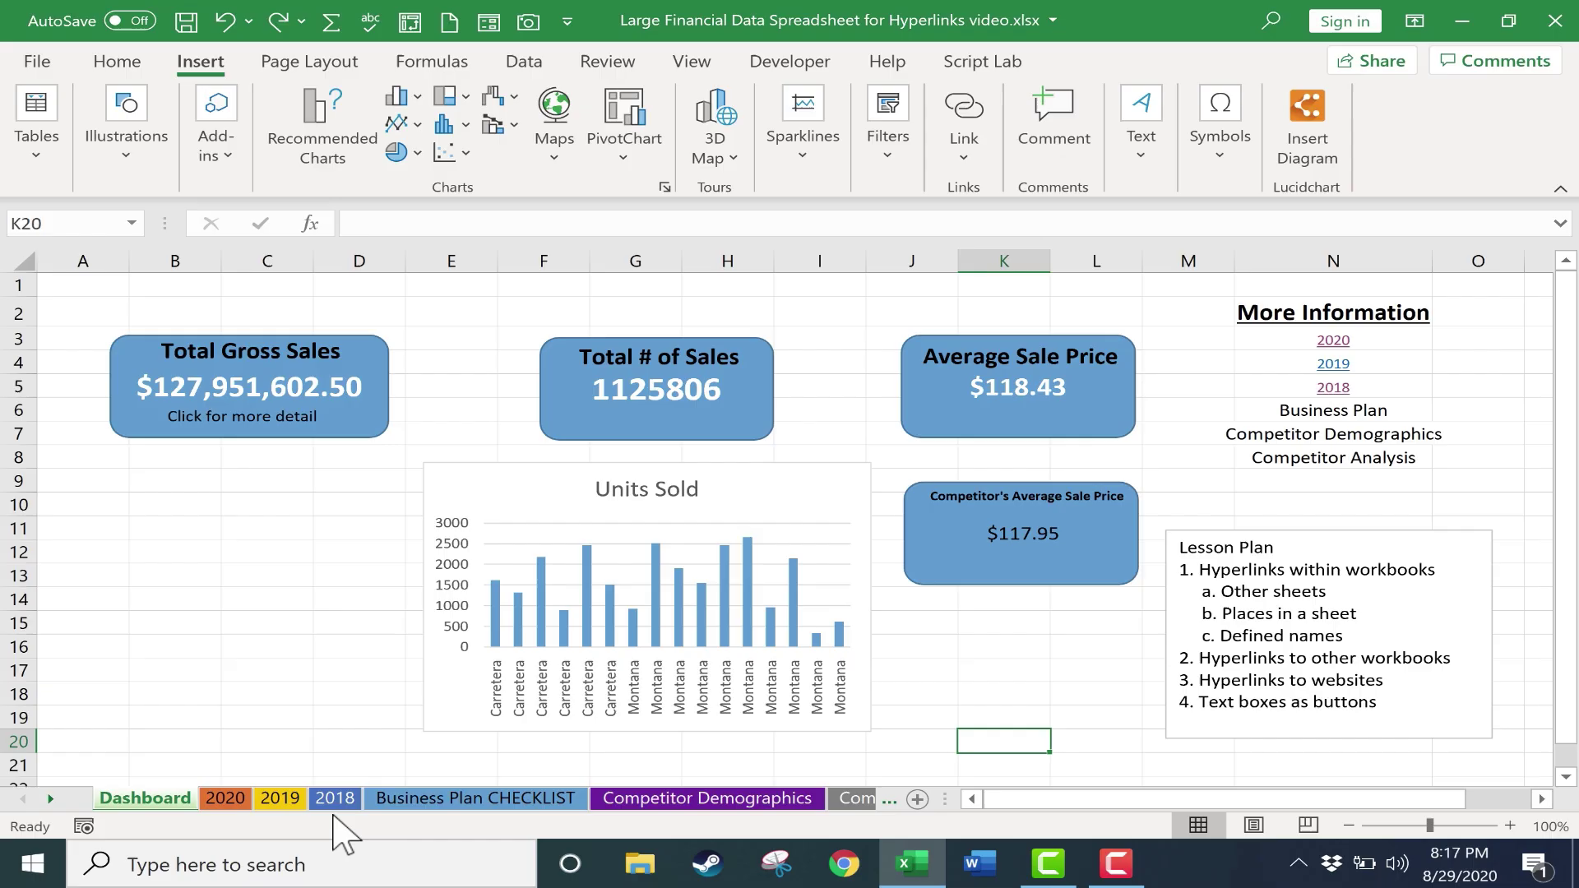
# - Select B1:D10 on the Business Plan CHECKLIST sheet and name it 'Good' via the Name Box
pyautogui.click(458, 800)
pyautogui.scroll(-4, 304, 576)
pyautogui.scroll(4, 304, 586)
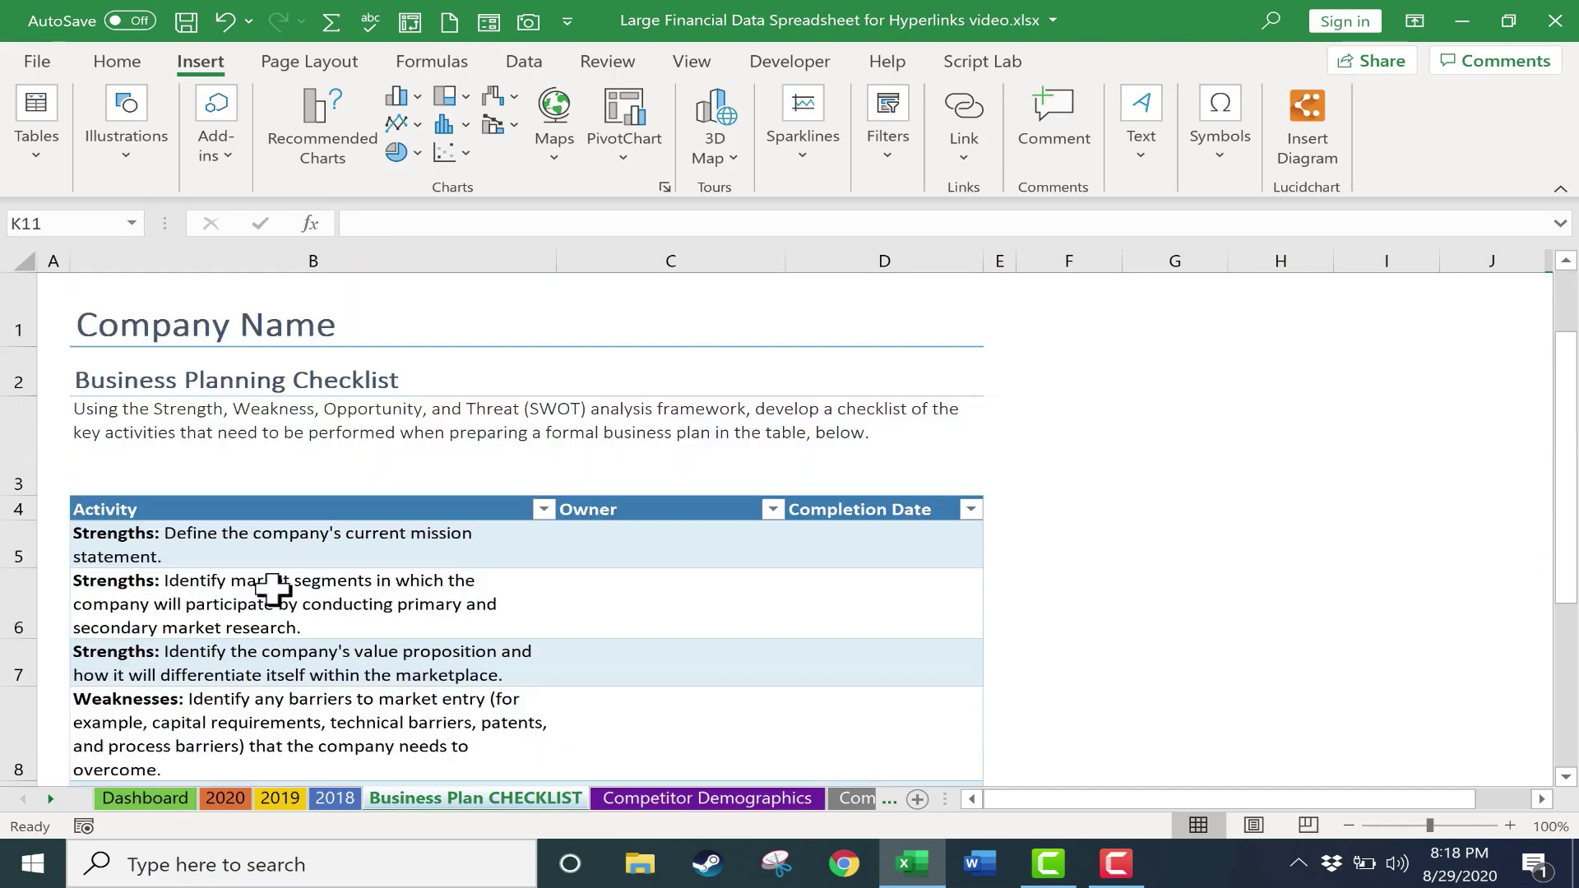
pyautogui.moveTo(275, 329); pyautogui.dragTo(589, 680)
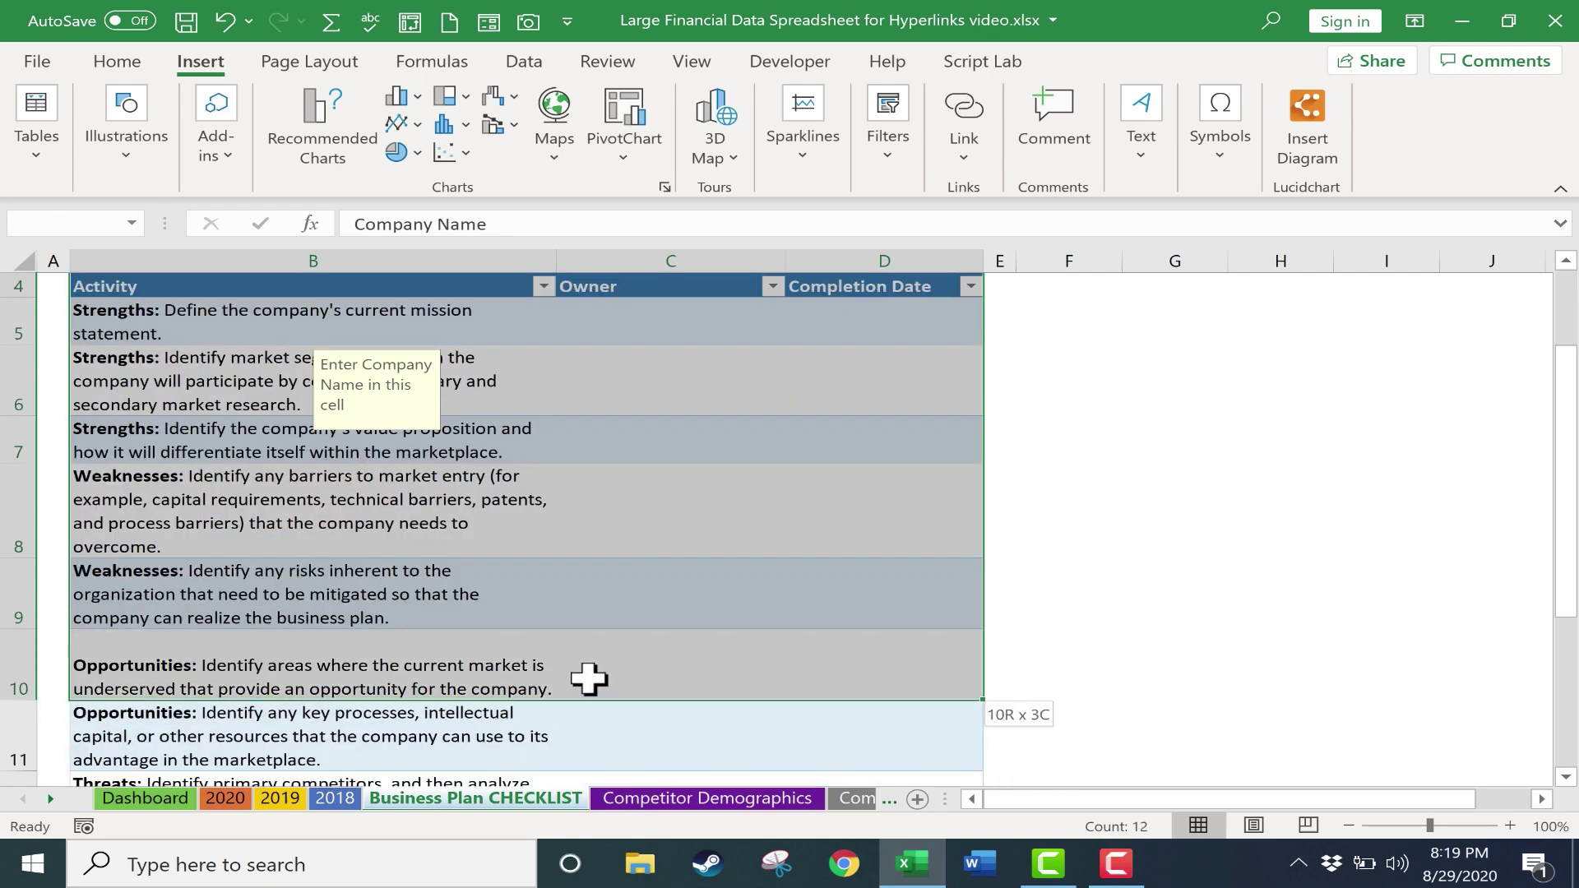
pyautogui.scroll(1, 494, 576)
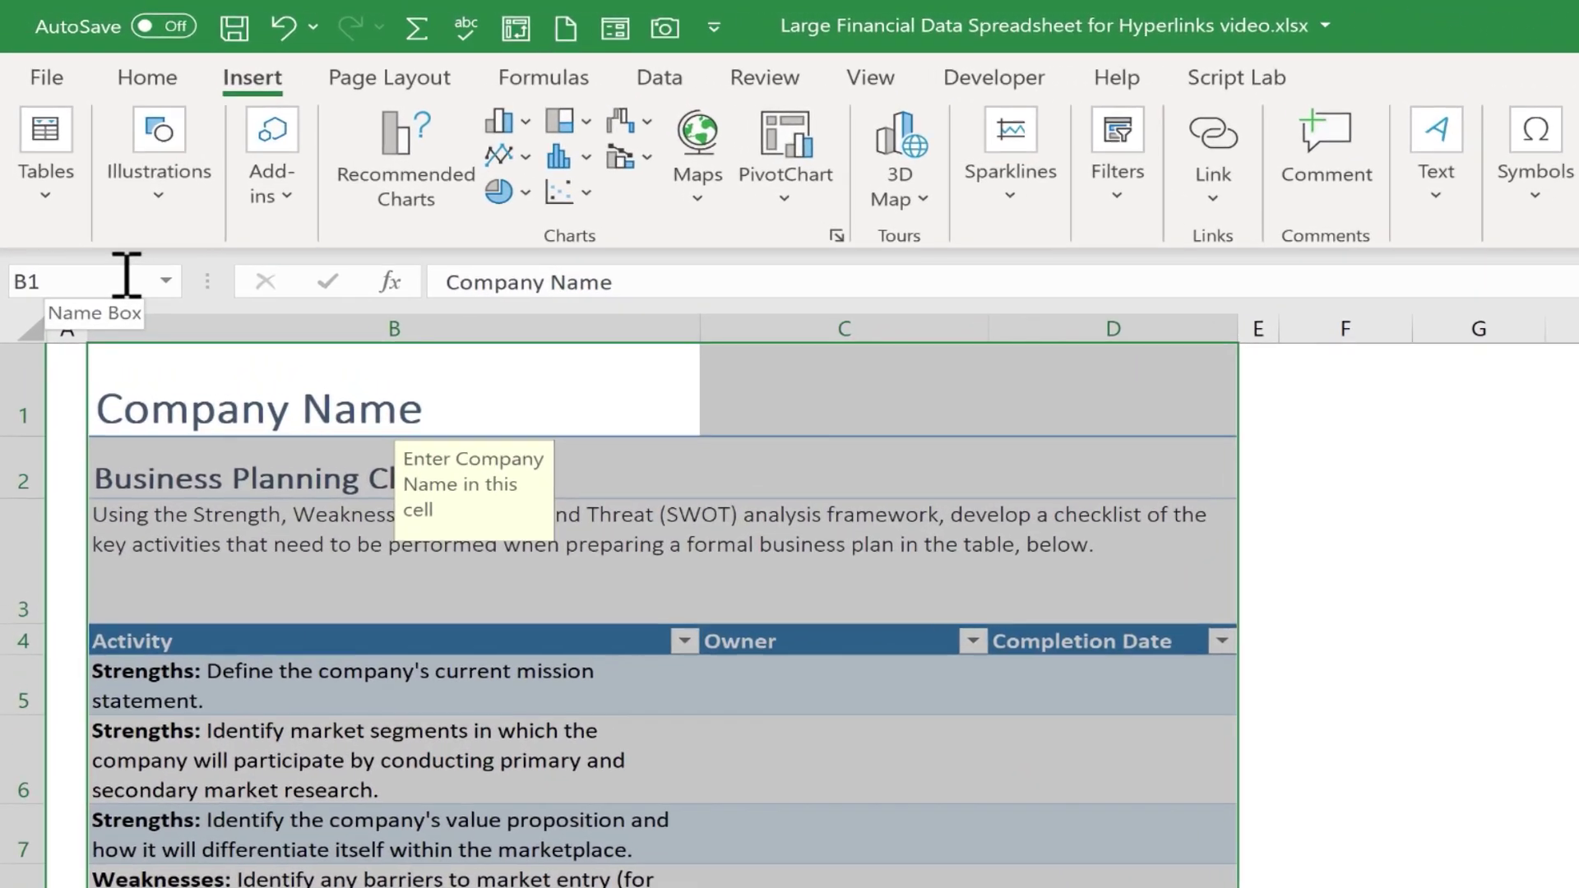
pyautogui.click(68, 231)
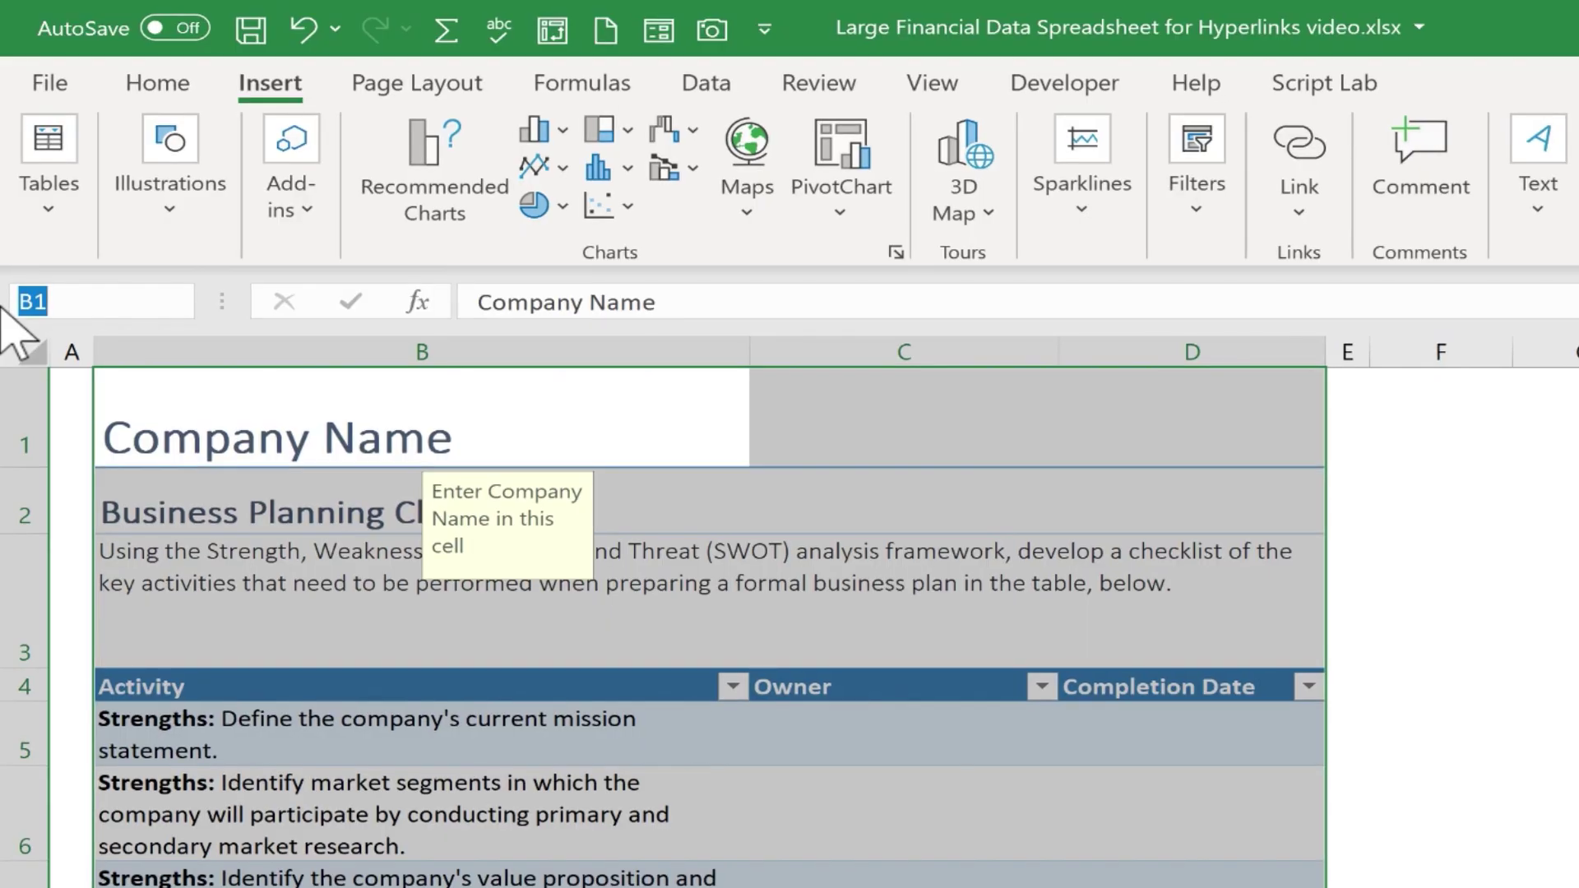
pyautogui.write('Good')
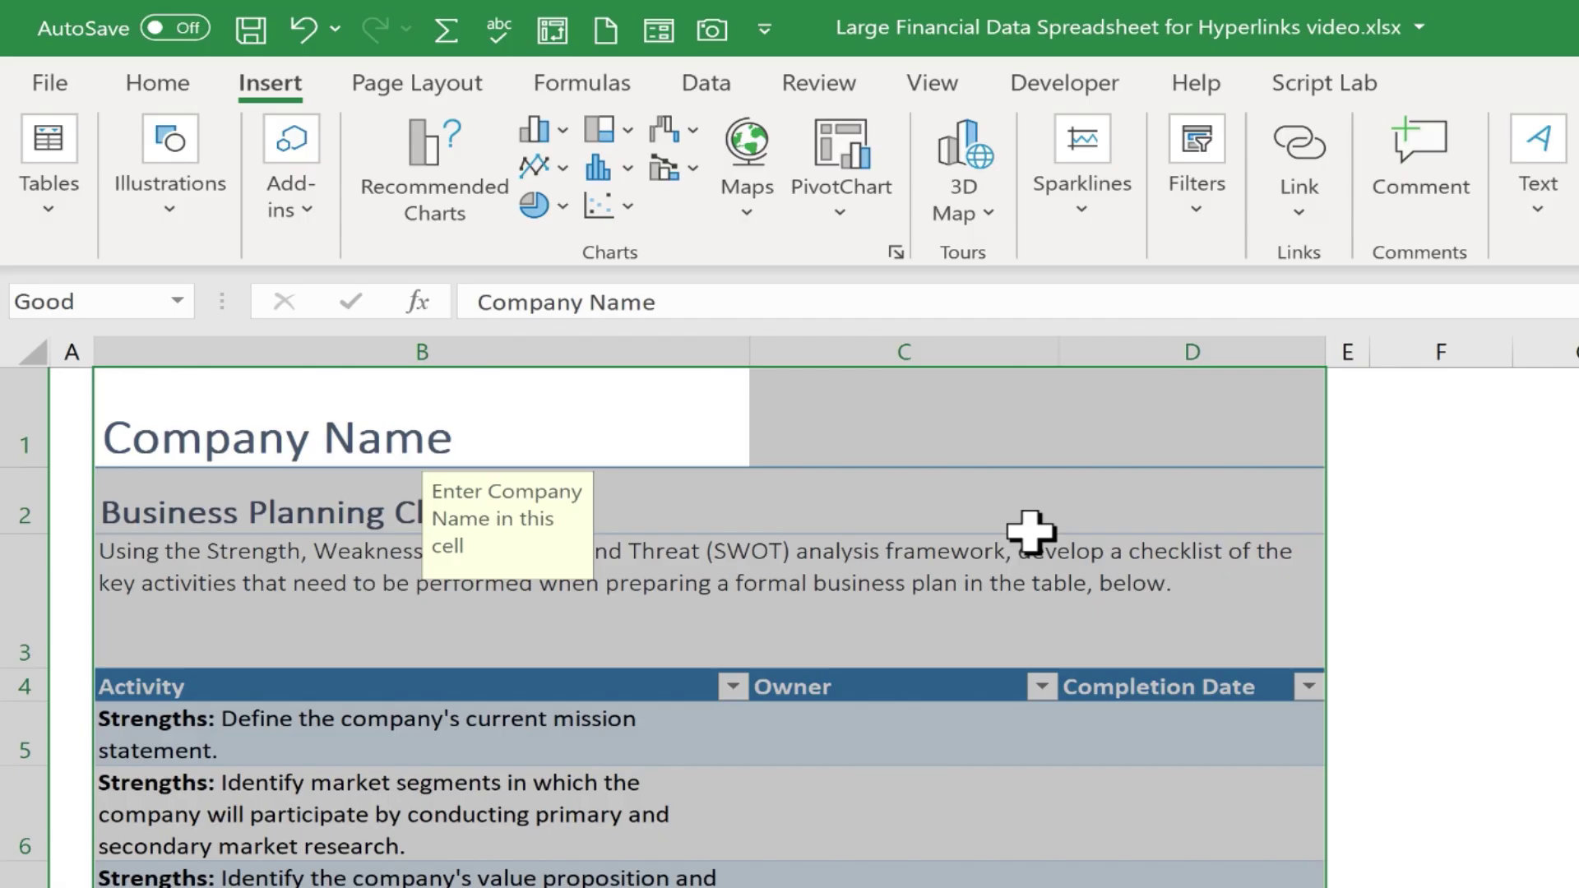
pyautogui.scroll(-3, 1213, 686)
pyautogui.scroll(3, 1212, 687)
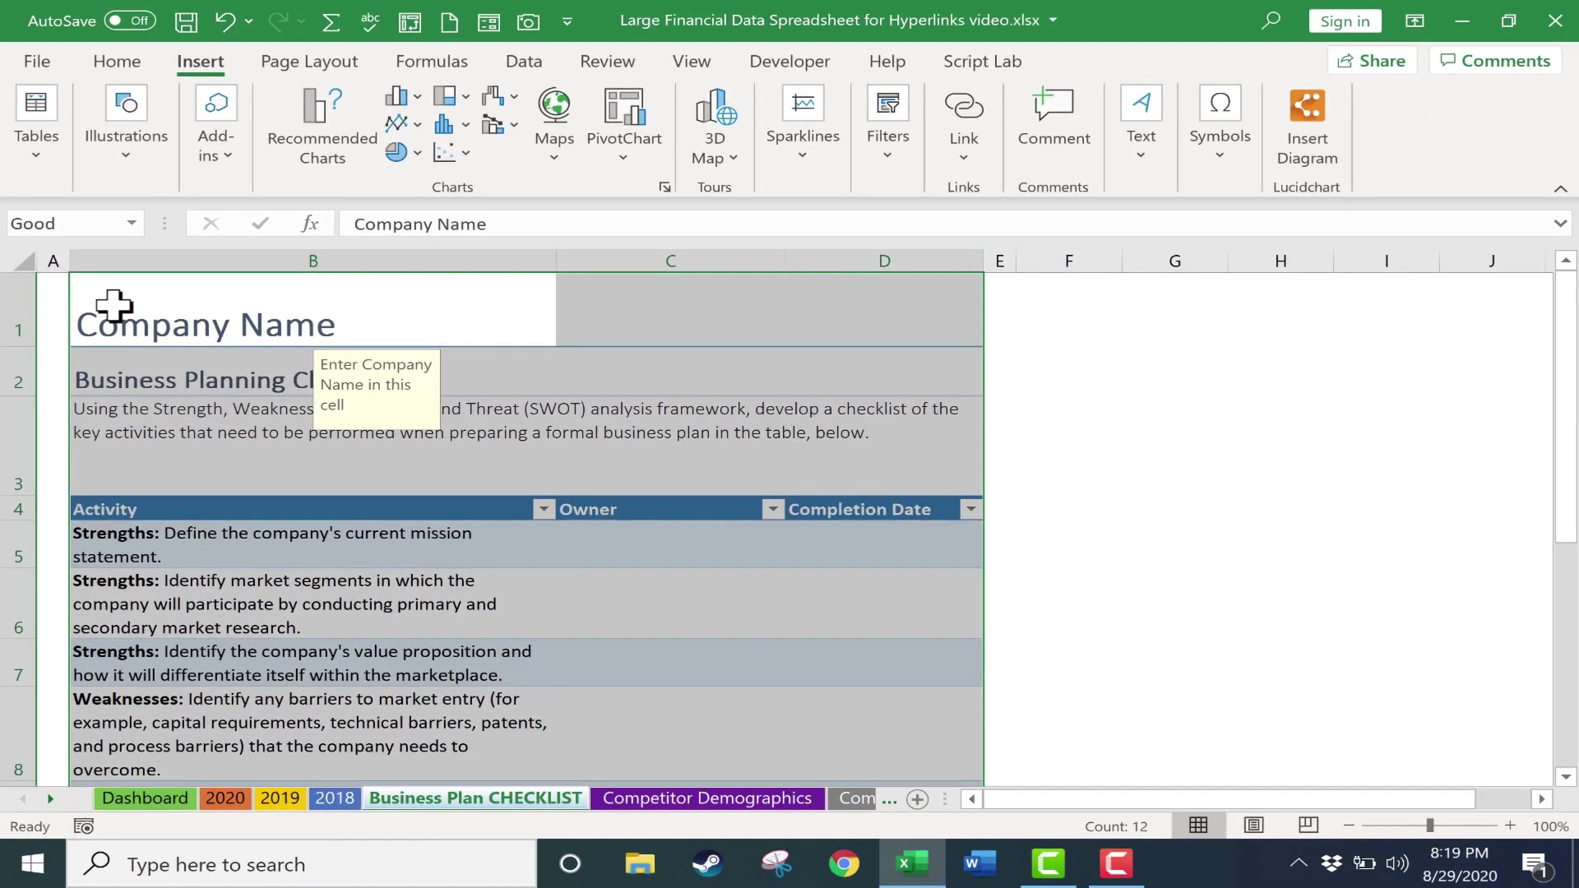
# - Hyperlink the Business Plan entry in Dashboard cell N6 to the defined name 'Good'
pyautogui.click(152, 797)
pyautogui.click(1330, 412)
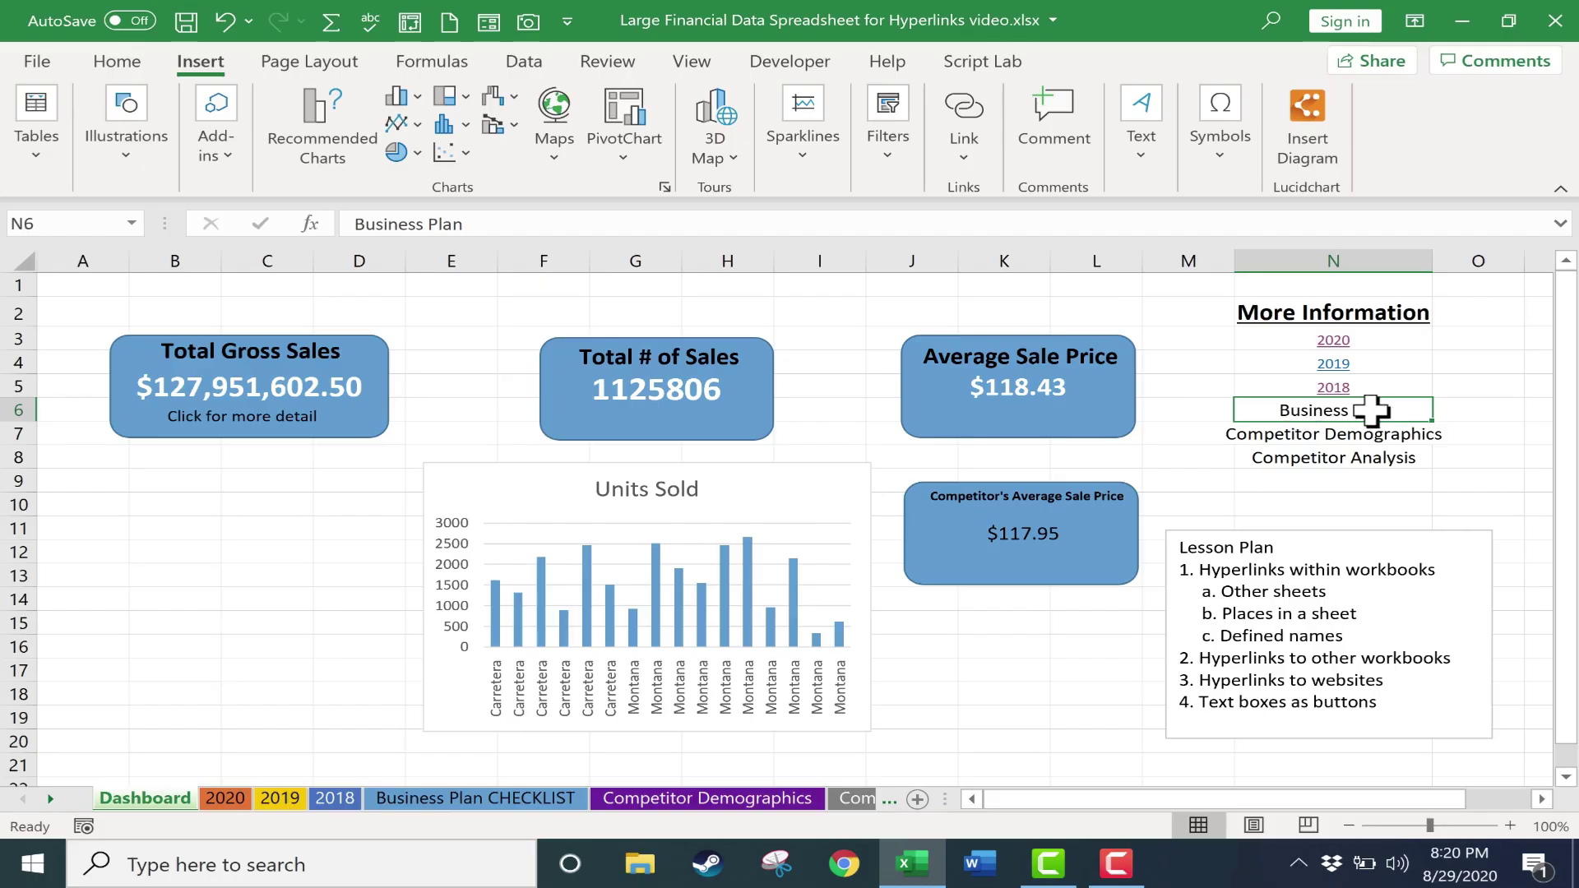
pyautogui.click(962, 111)
pyautogui.click(674, 376)
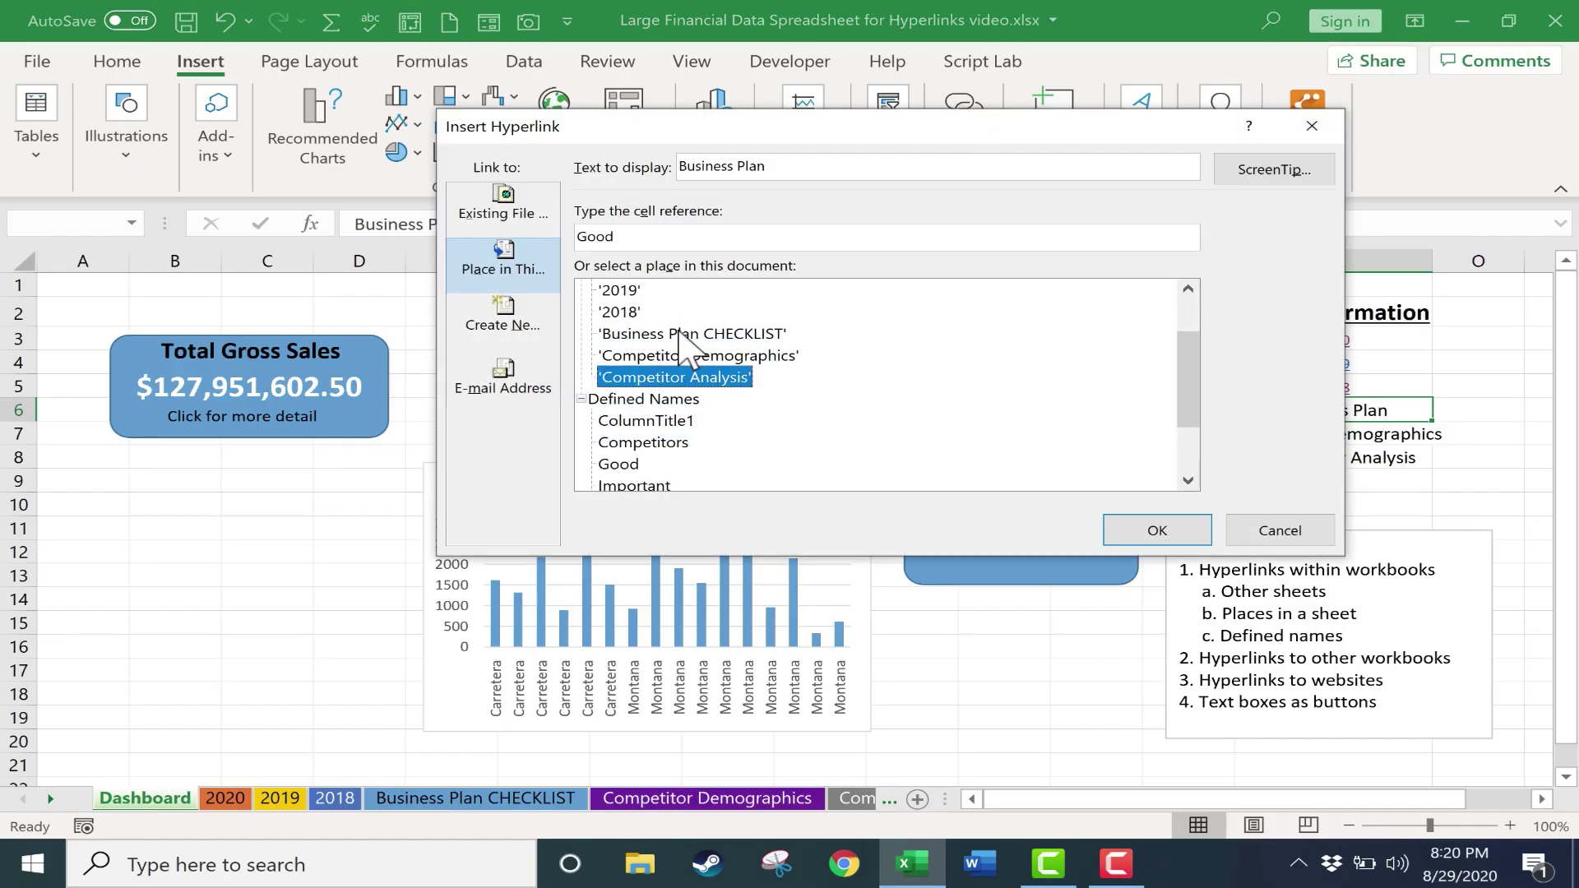
pyautogui.click(688, 334)
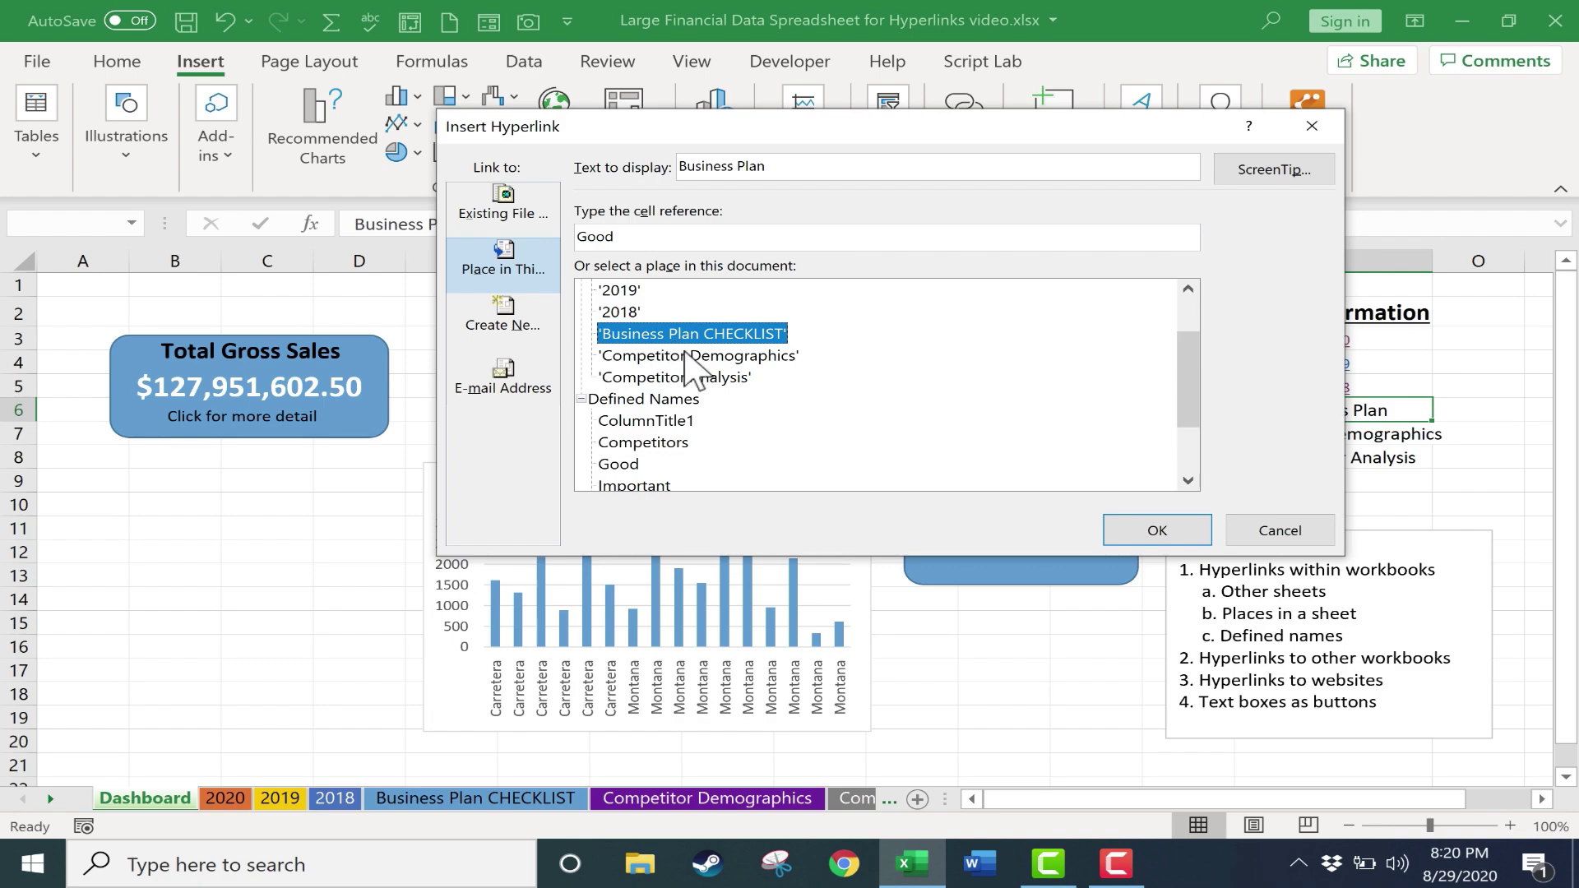
pyautogui.click(622, 400)
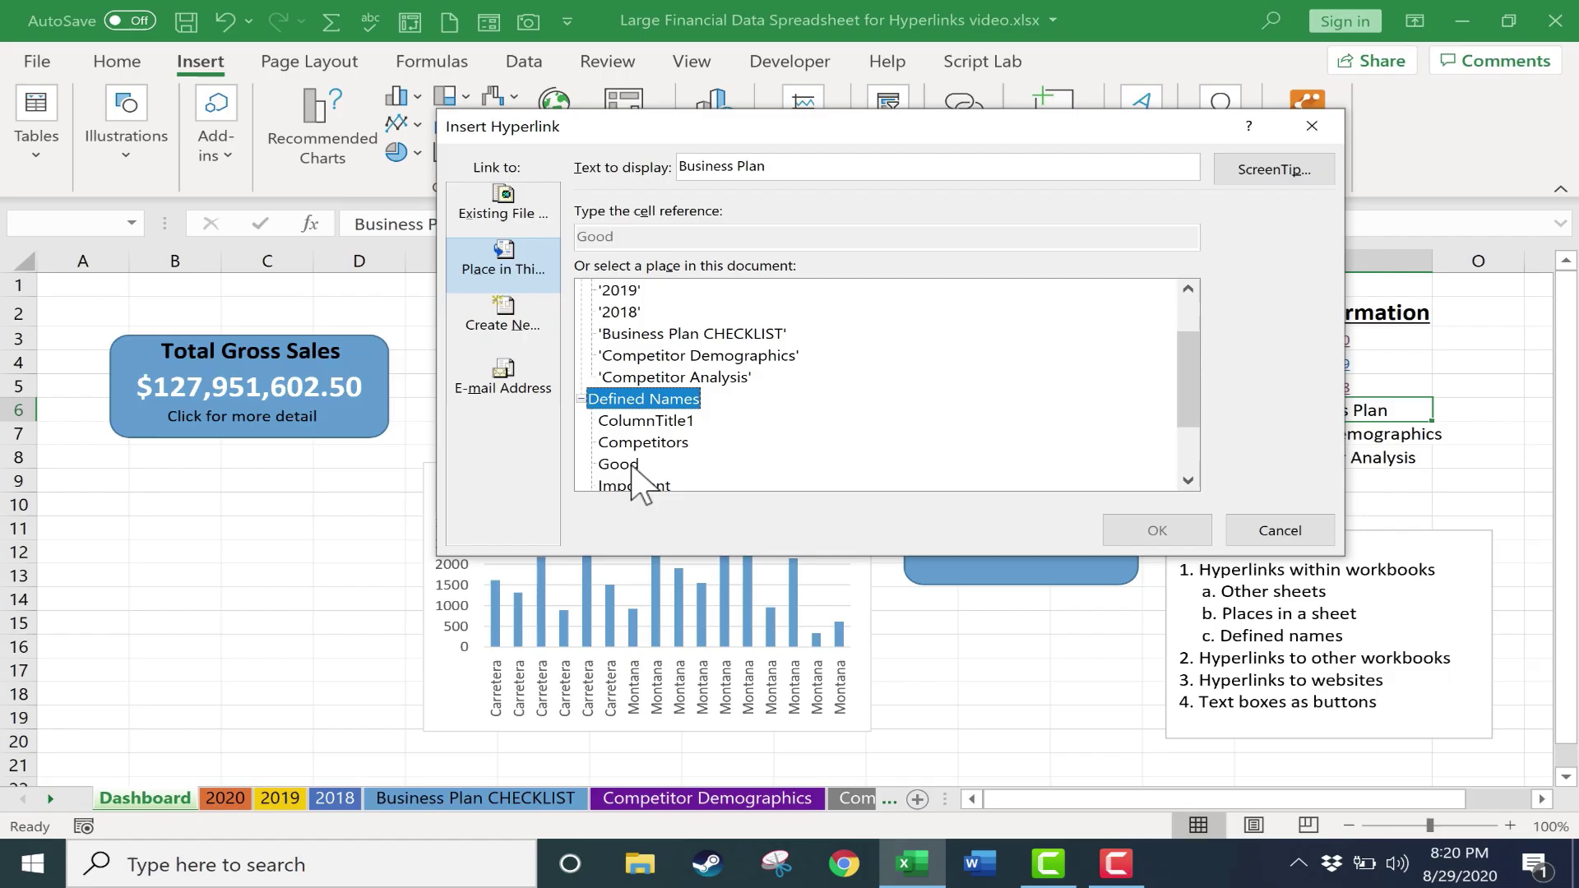
pyautogui.click(630, 465)
pyautogui.scroll(-2, 629, 436)
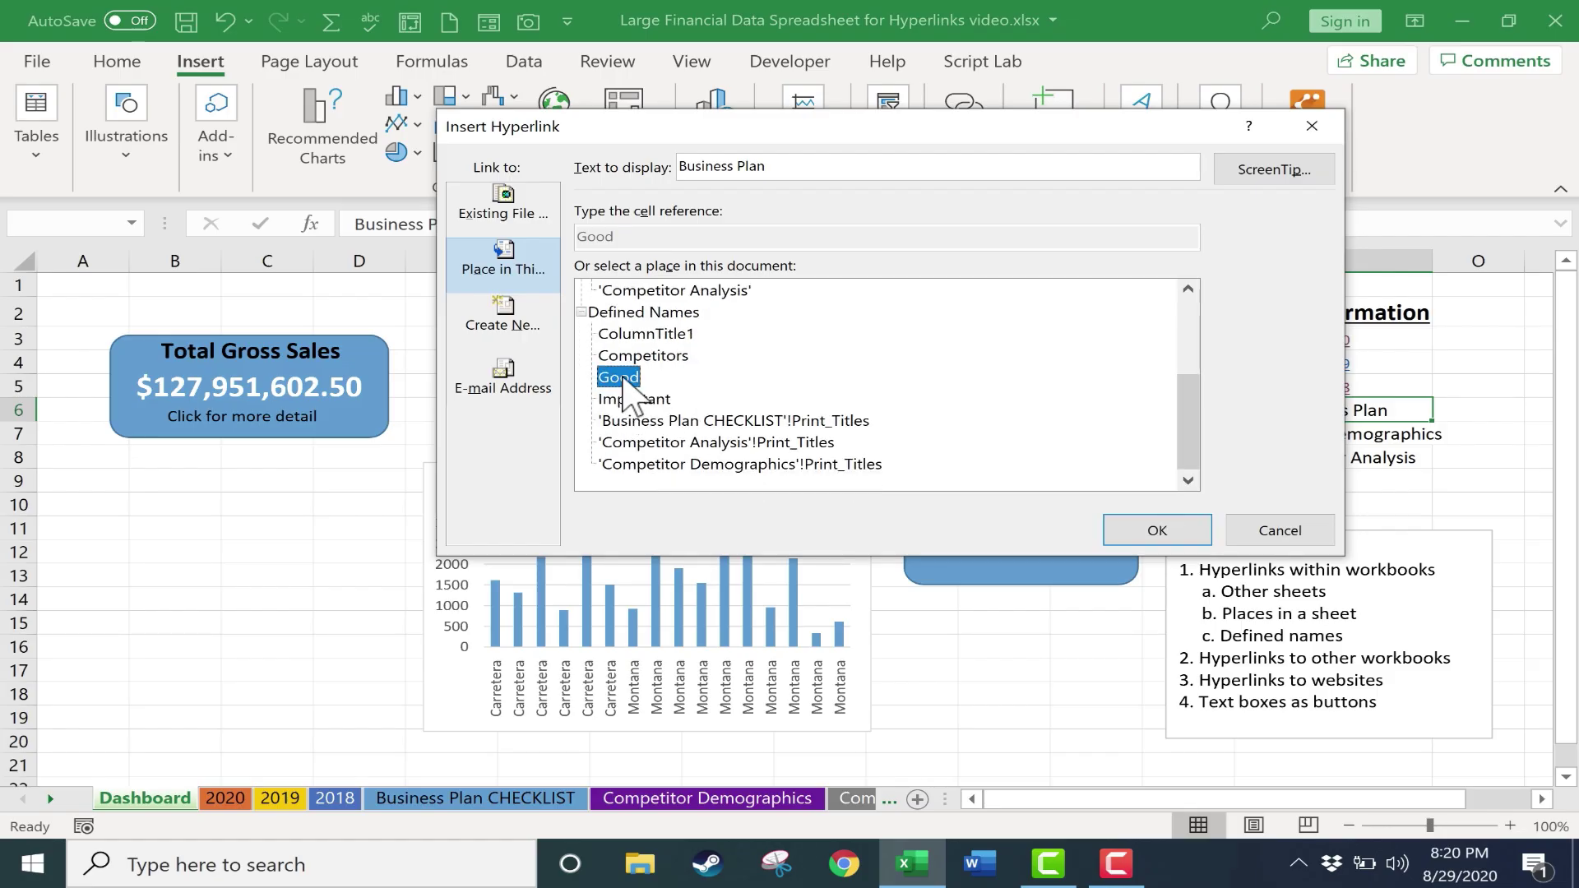
pyautogui.click(1159, 529)
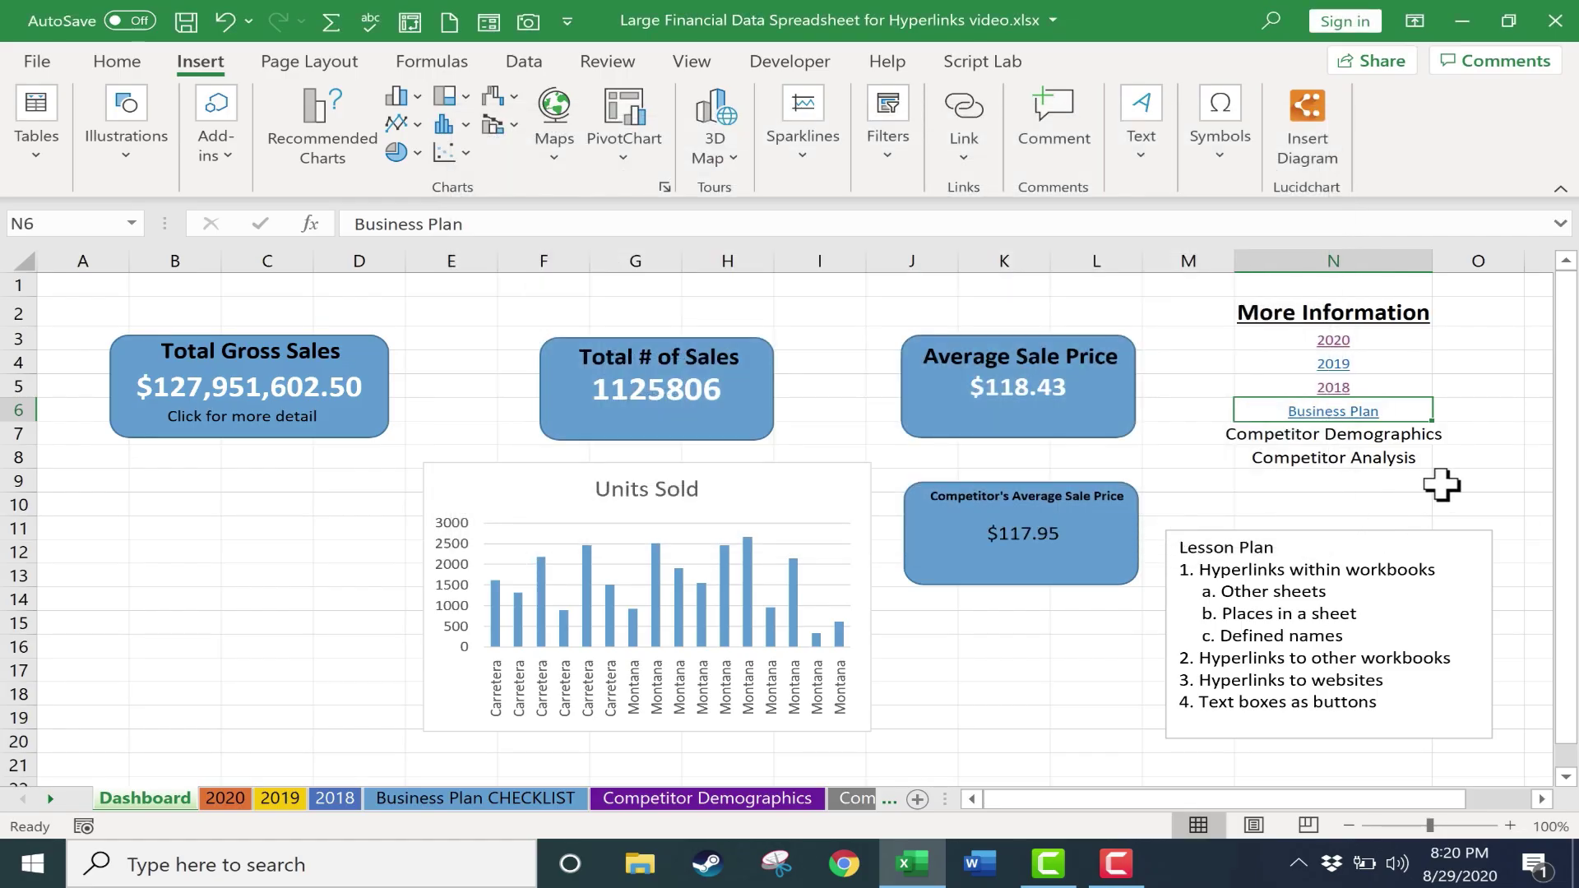
pyautogui.click(1404, 498)
pyautogui.click(1290, 413)
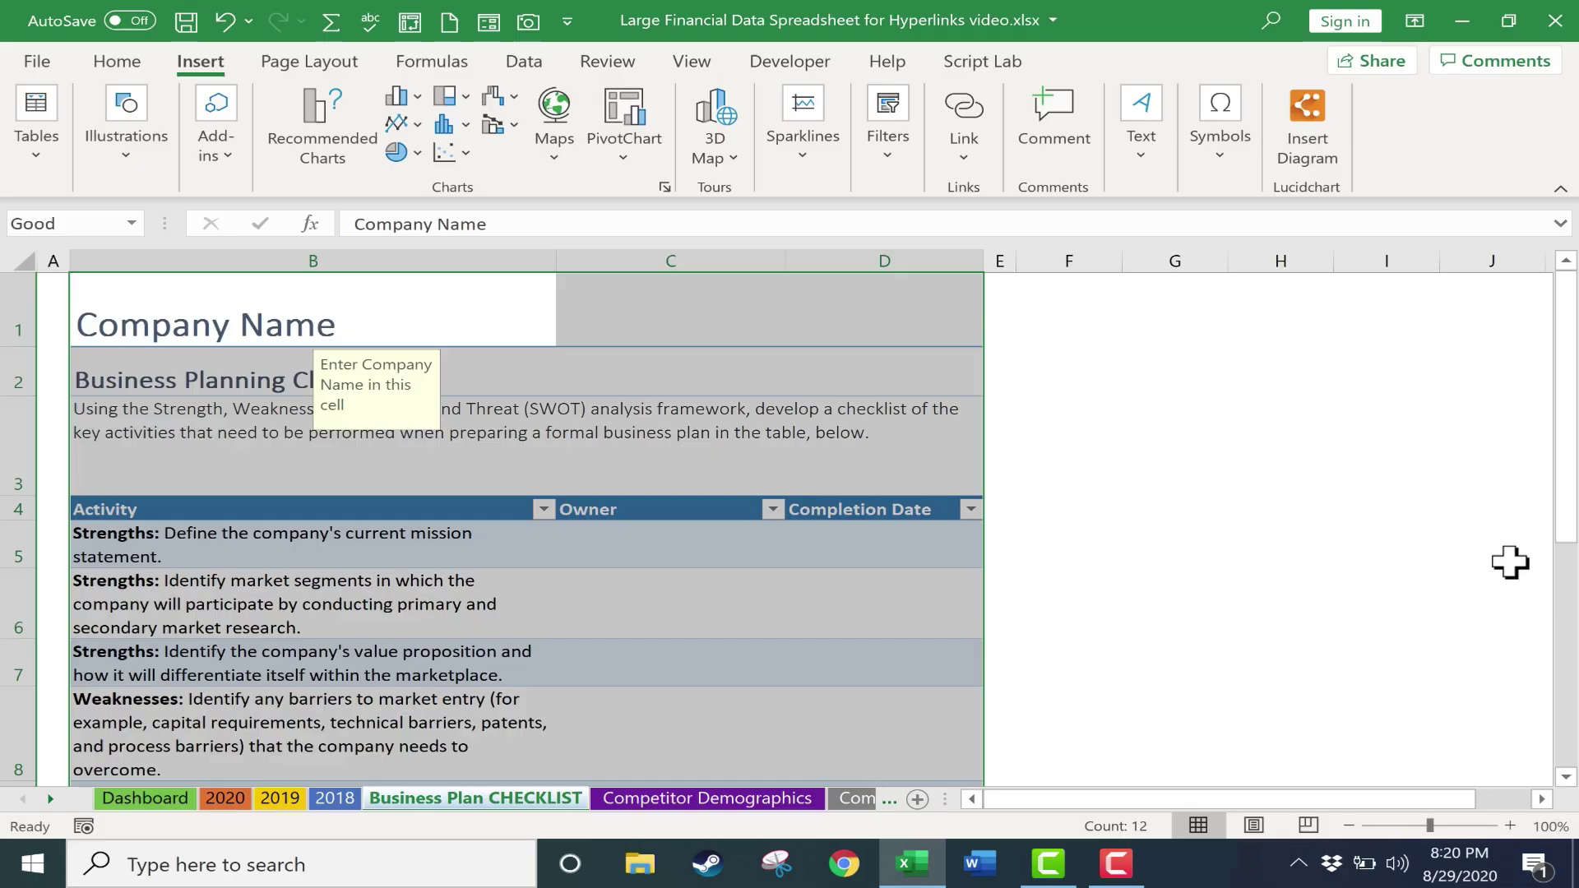
pyautogui.scroll(-2, 988, 606)
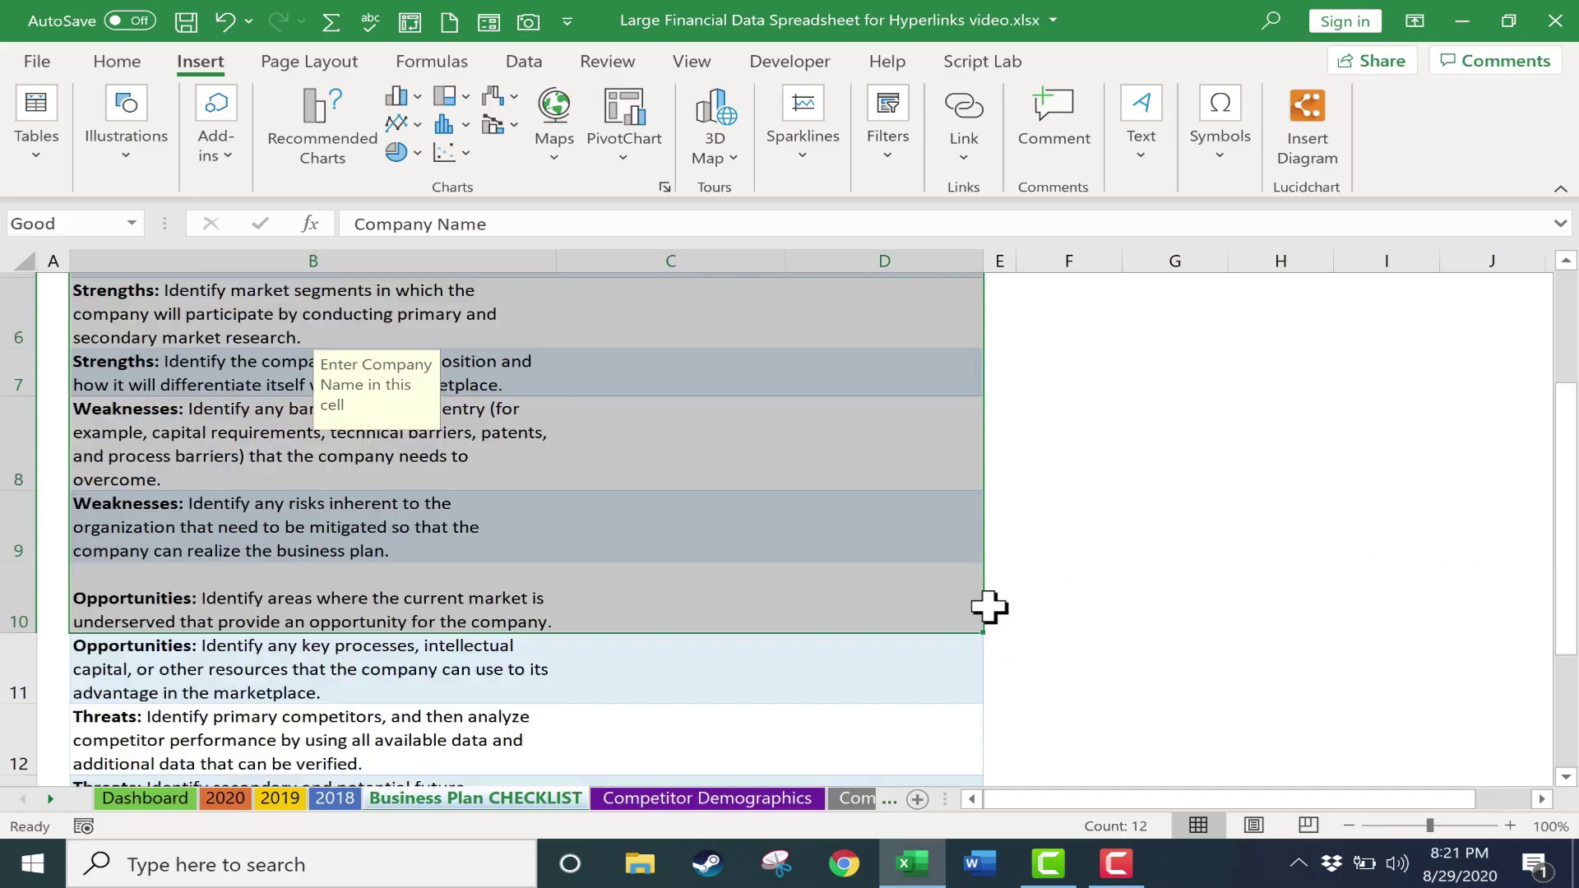
pyautogui.scroll(3, 990, 606)
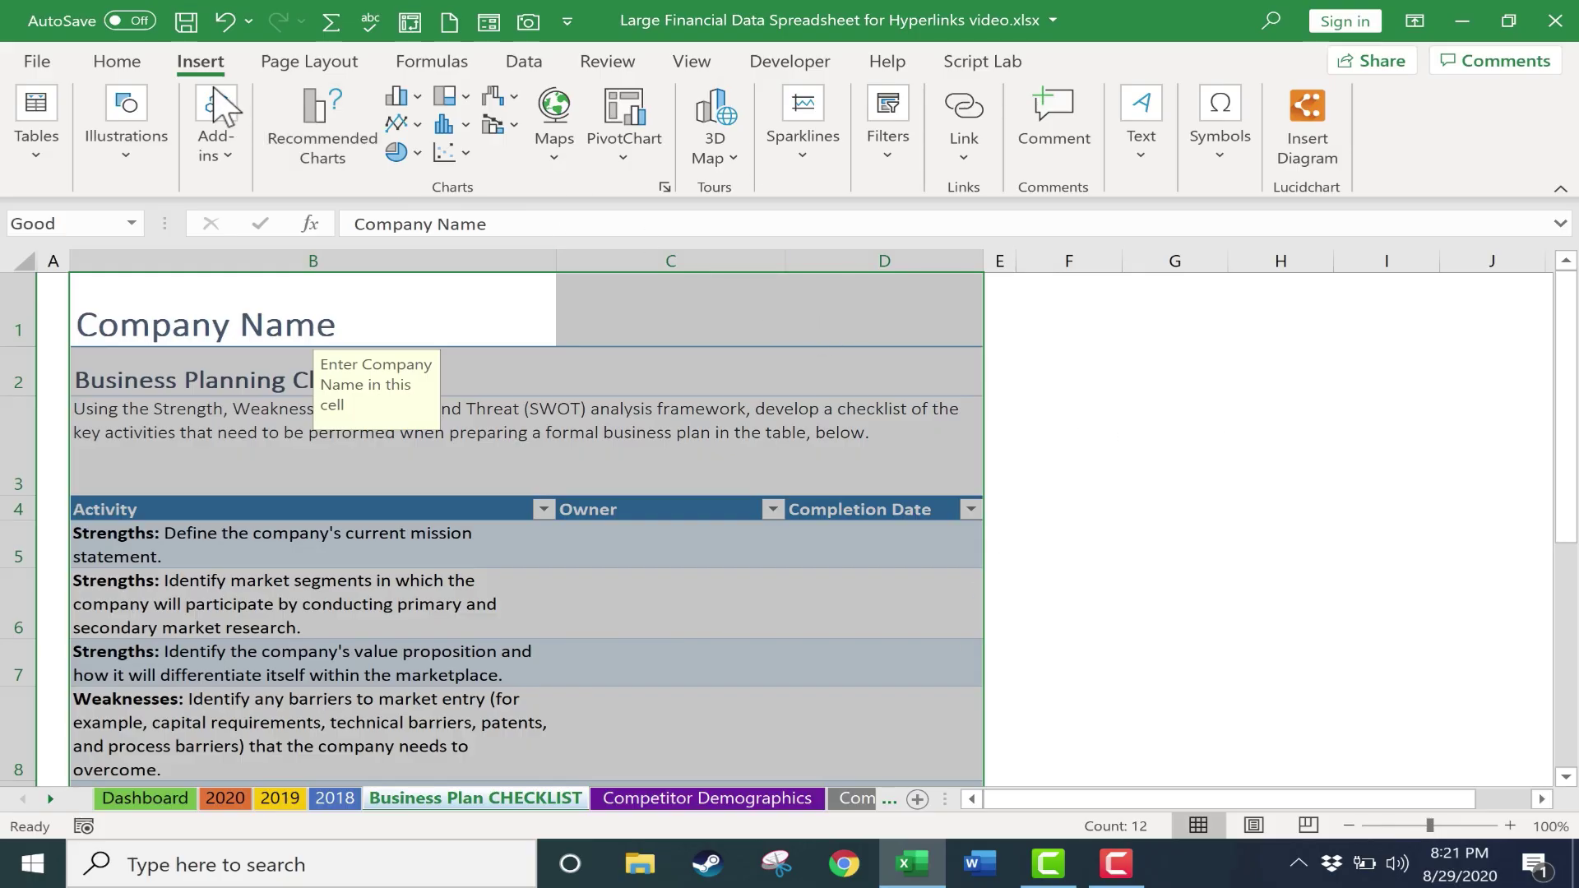
pyautogui.click(164, 799)
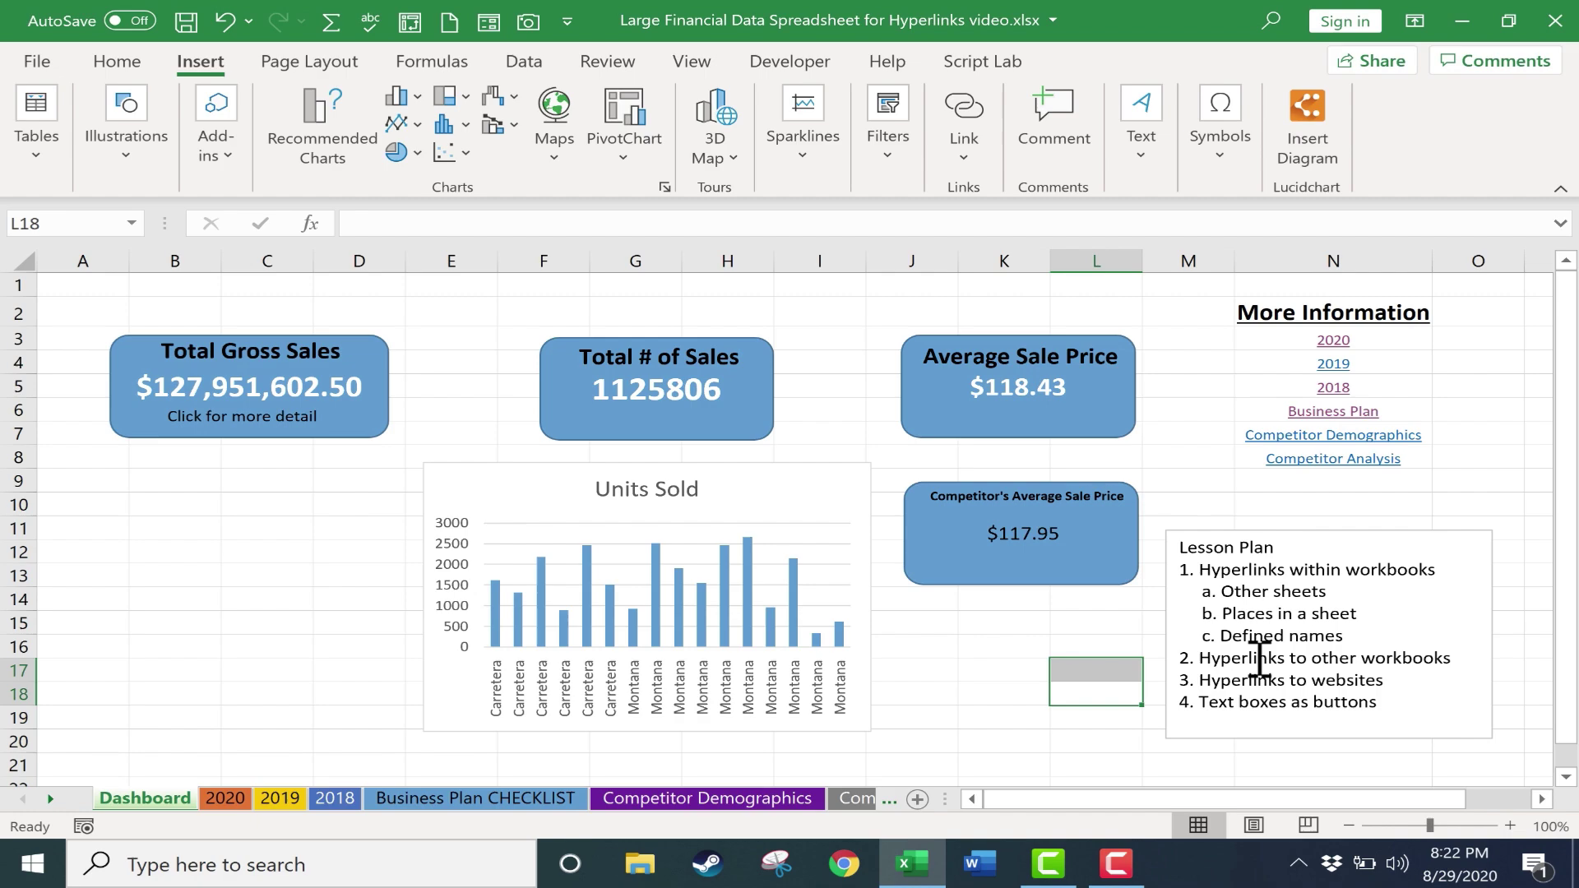
# - Enter 'More Detail' in N9 and bring up the Insert Hyperlink dialog for that cell
pyautogui.click(1304, 484)
pyautogui.write('More Detail')
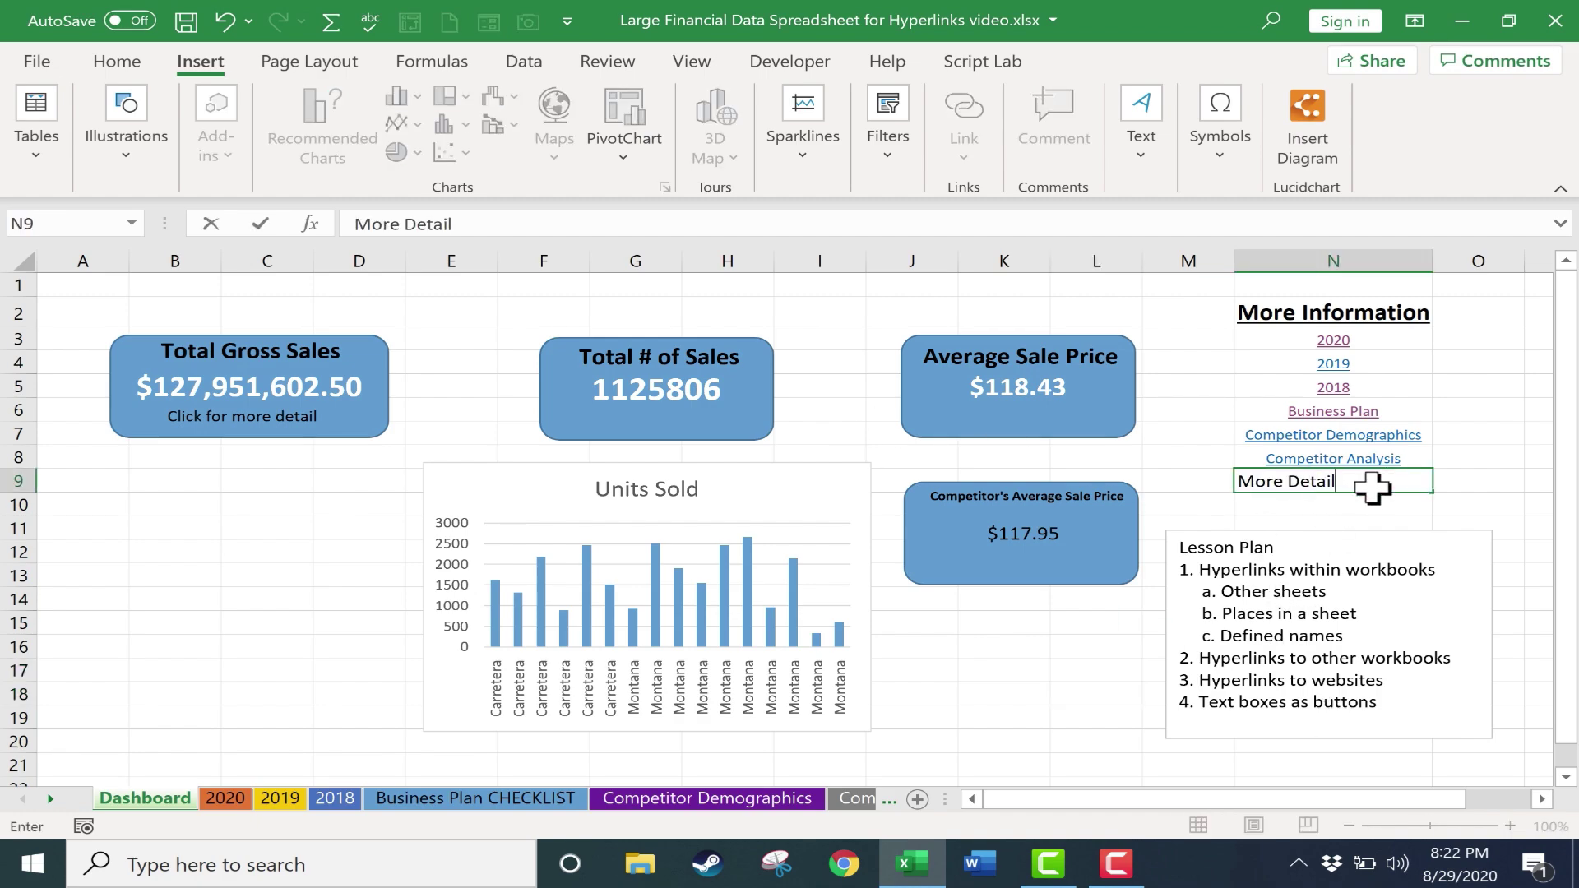
pyautogui.press('Return')
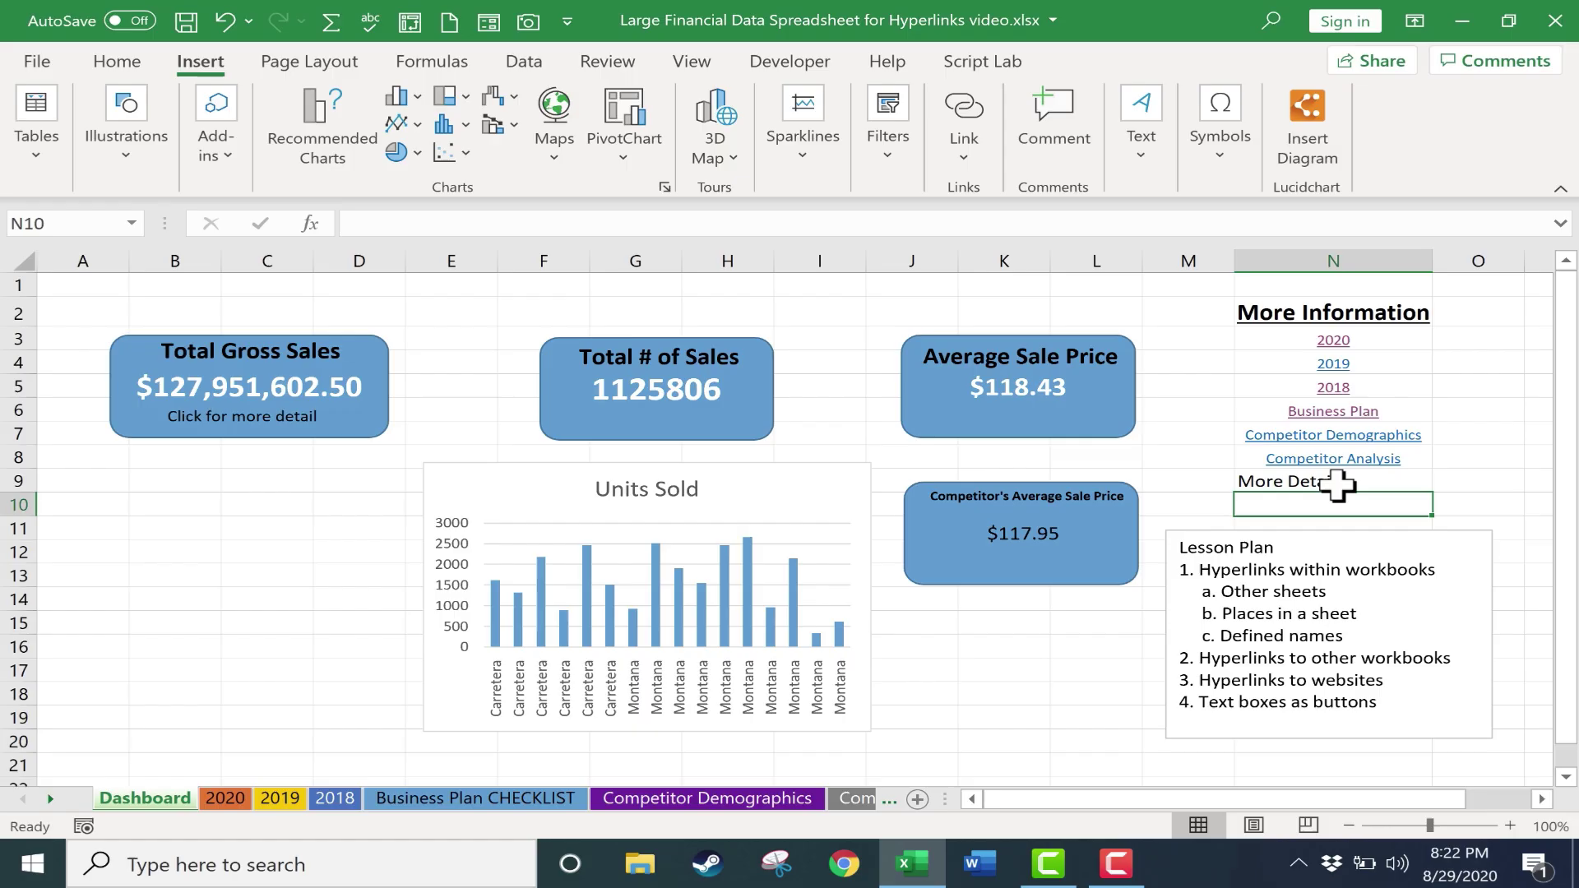
pyautogui.click(1285, 481)
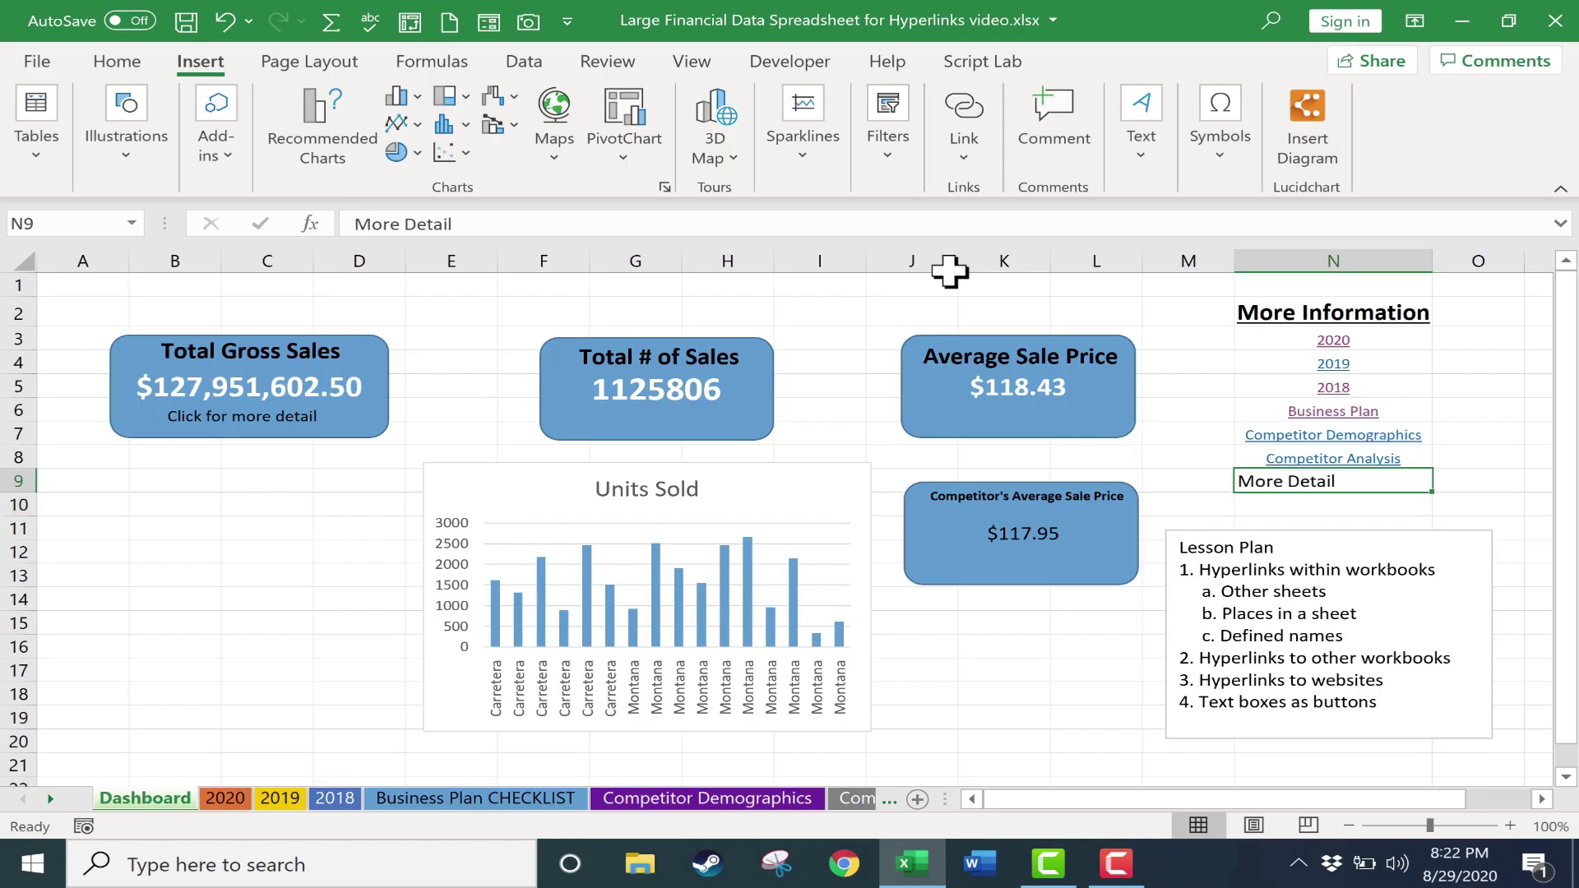
pyautogui.click(979, 131)
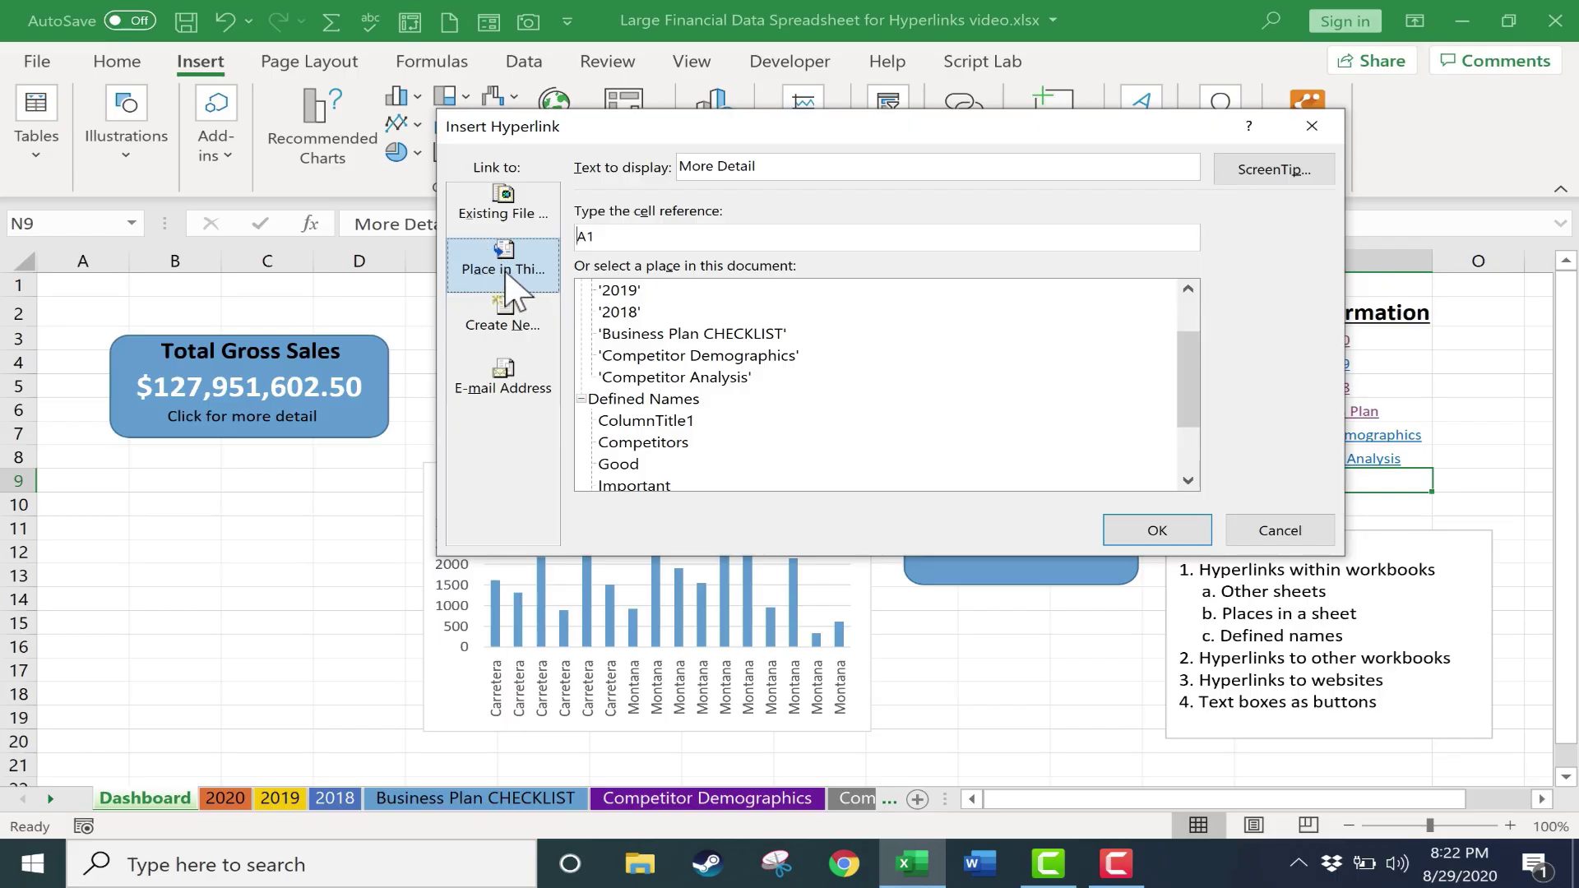
# - Link More Detail to Excel Games Shop Document LARGER.xlsx and follow it to open that workbook
pyautogui.click(506, 212)
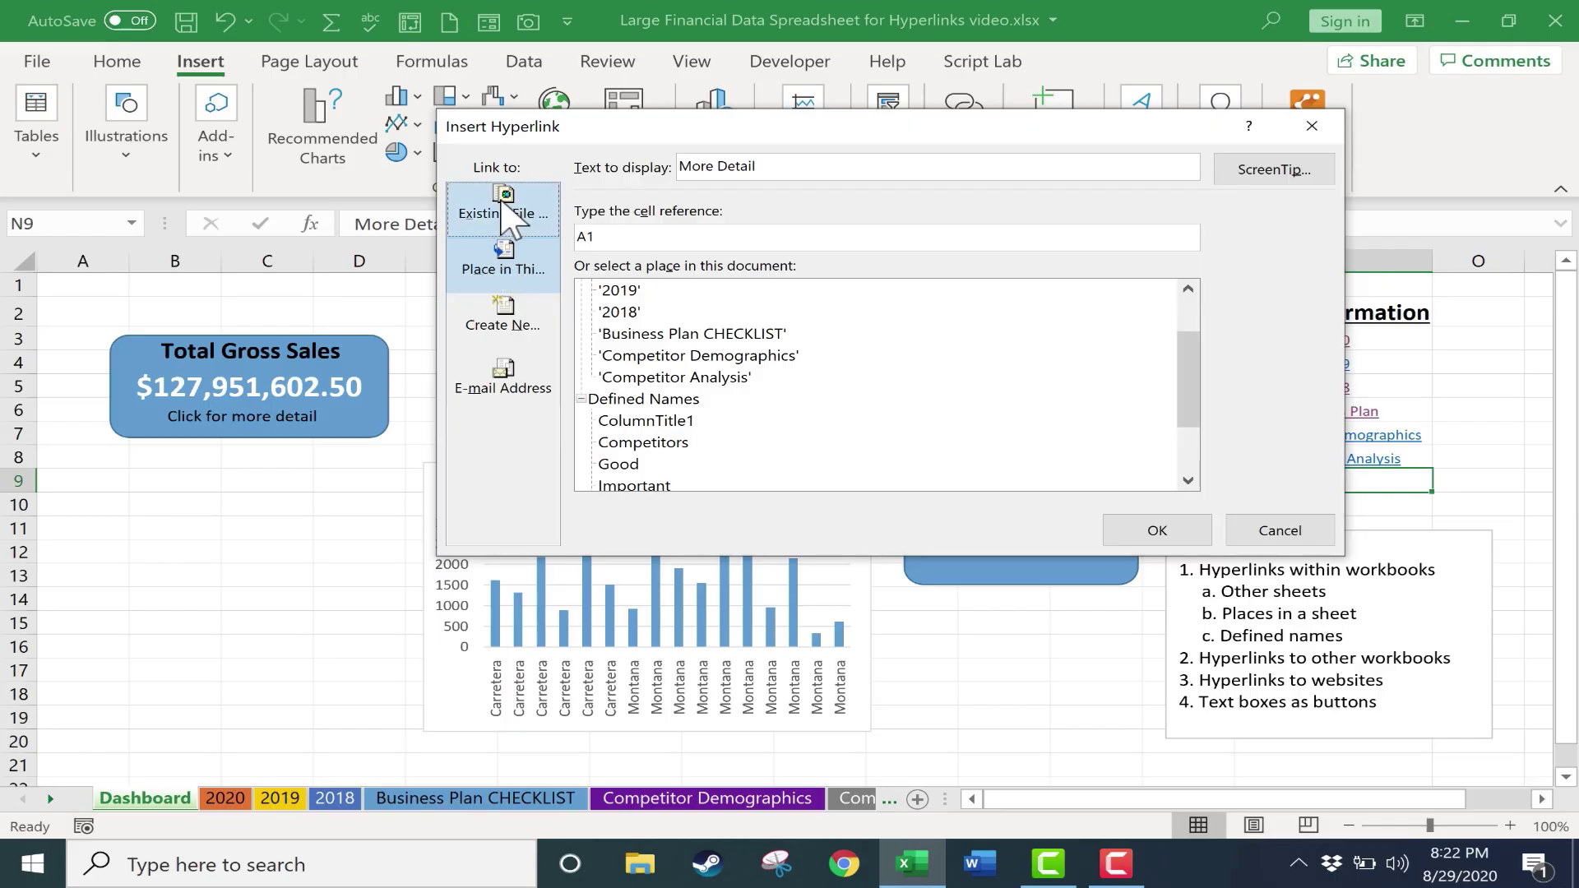
pyautogui.scroll(-5, 745, 345)
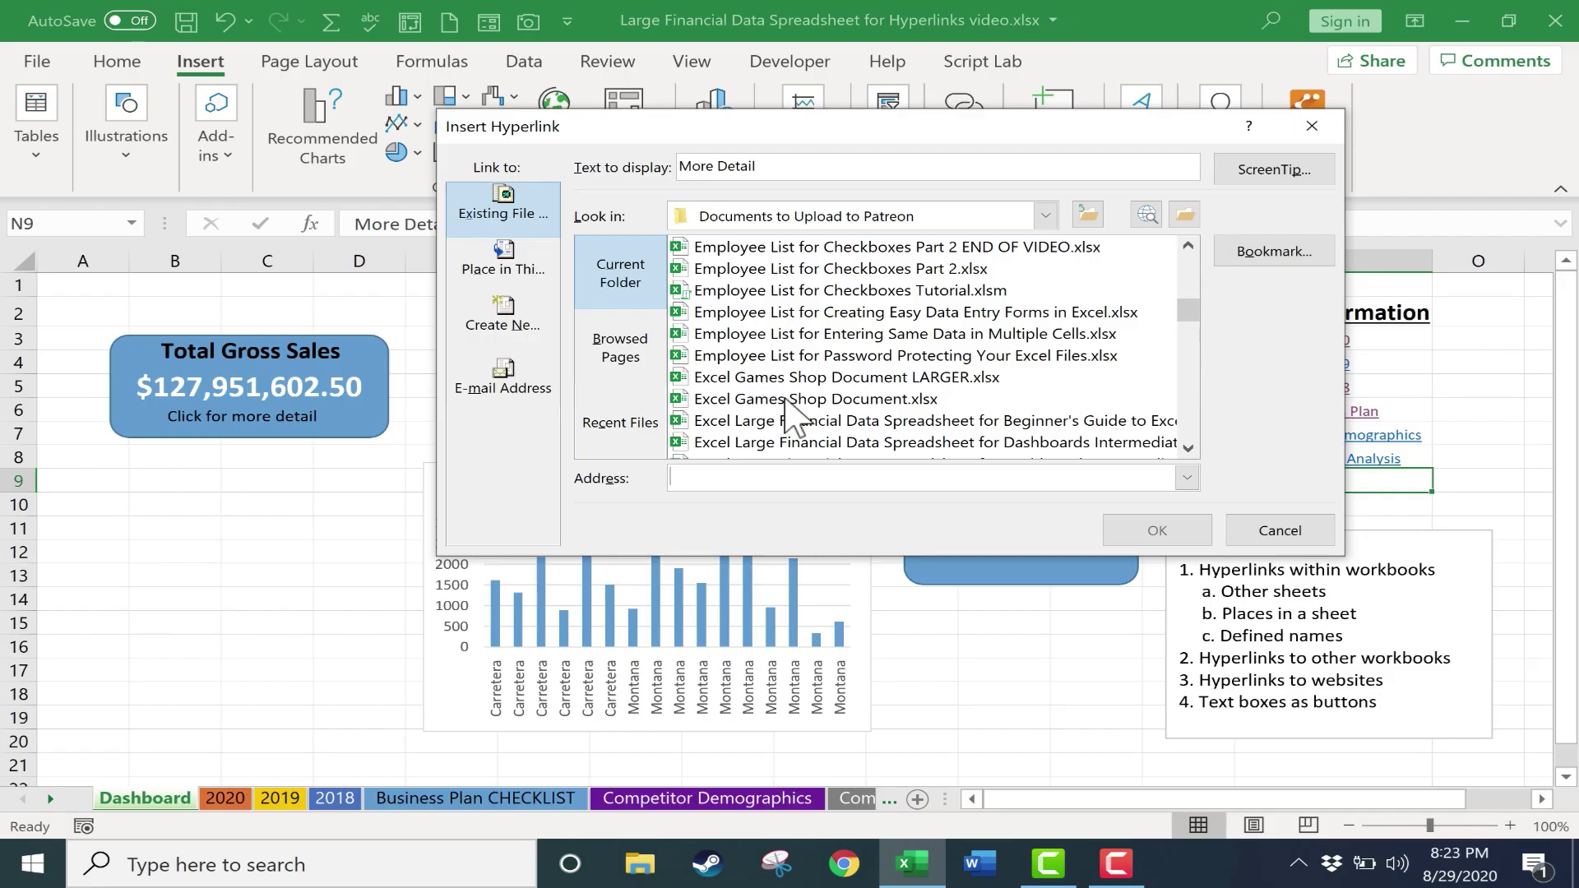
pyautogui.doubleClick(724, 376)
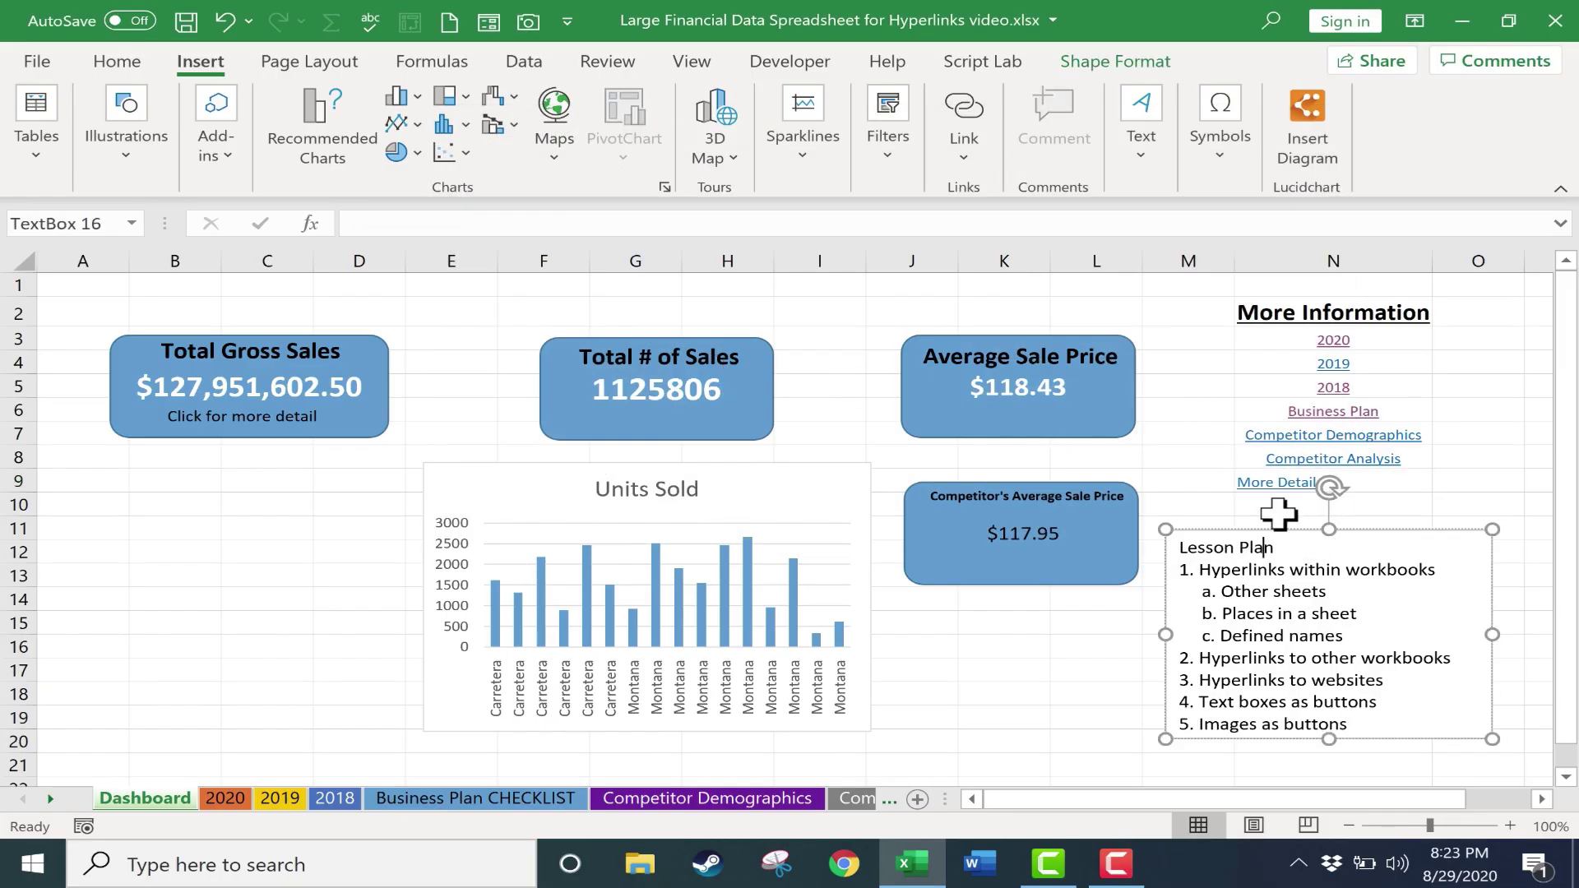
pyautogui.click(1271, 504)
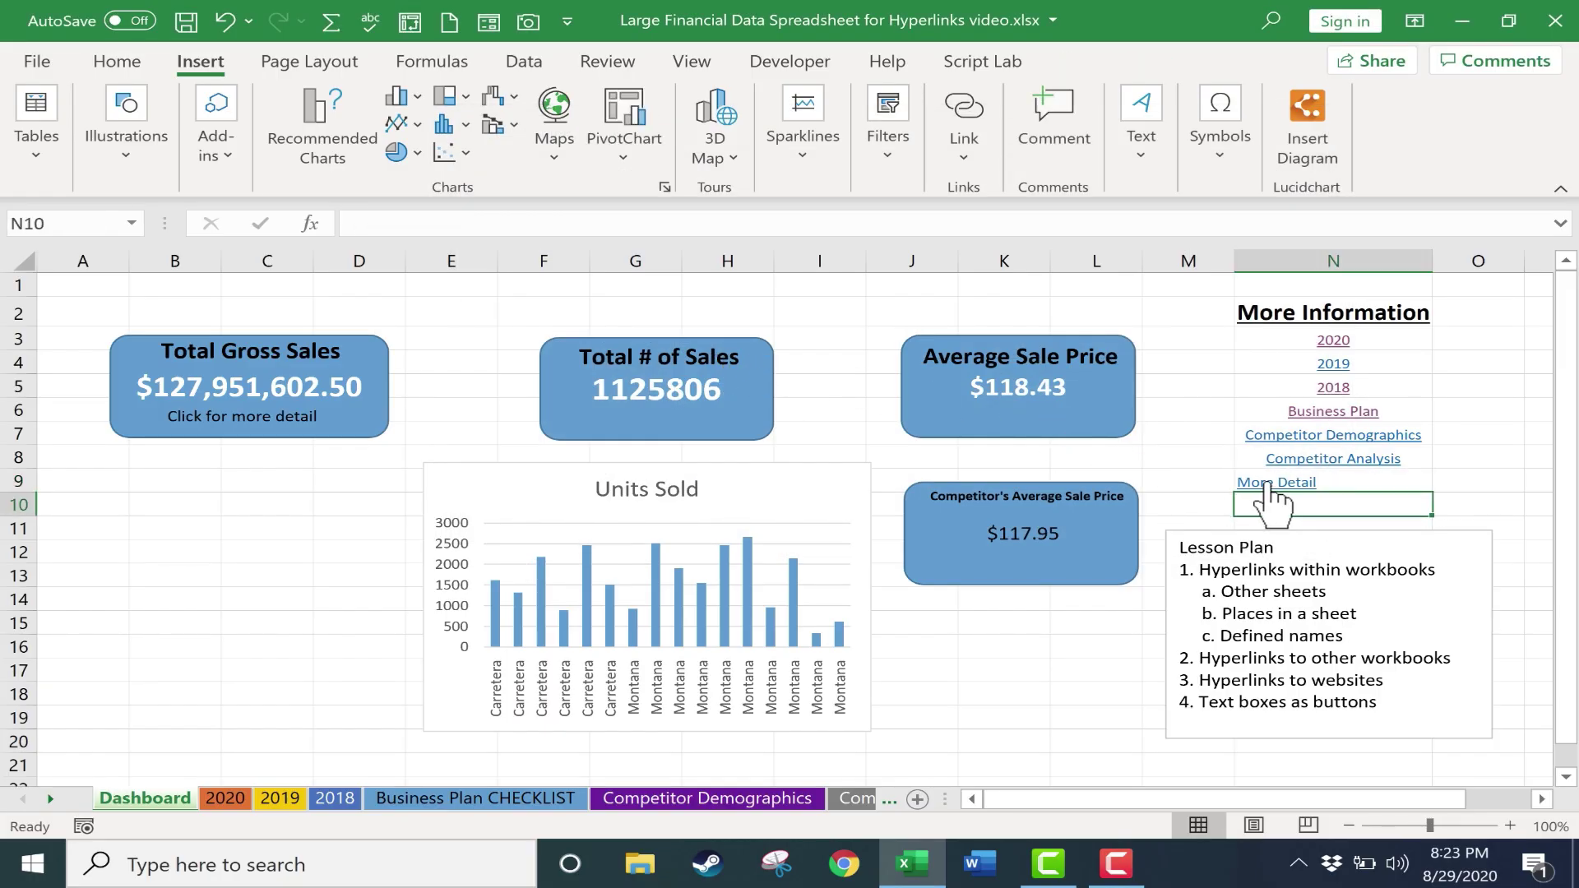
pyautogui.click(1274, 485)
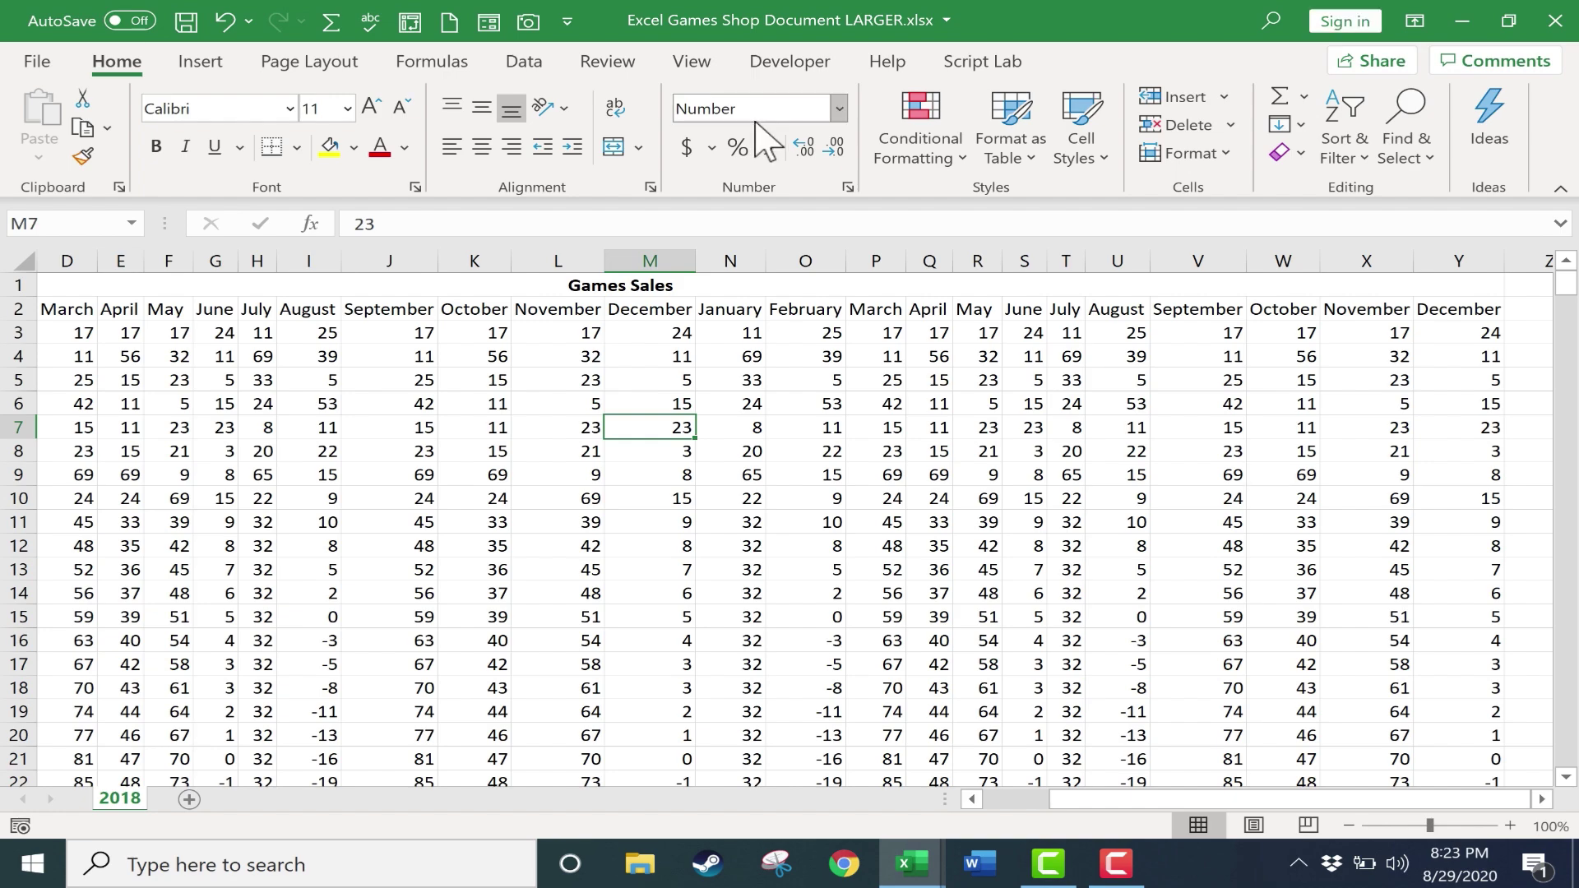
# - Close the Excel Games Shop Document LARGER workbook to get back to the Dashboard
pyautogui.click(521, 68)
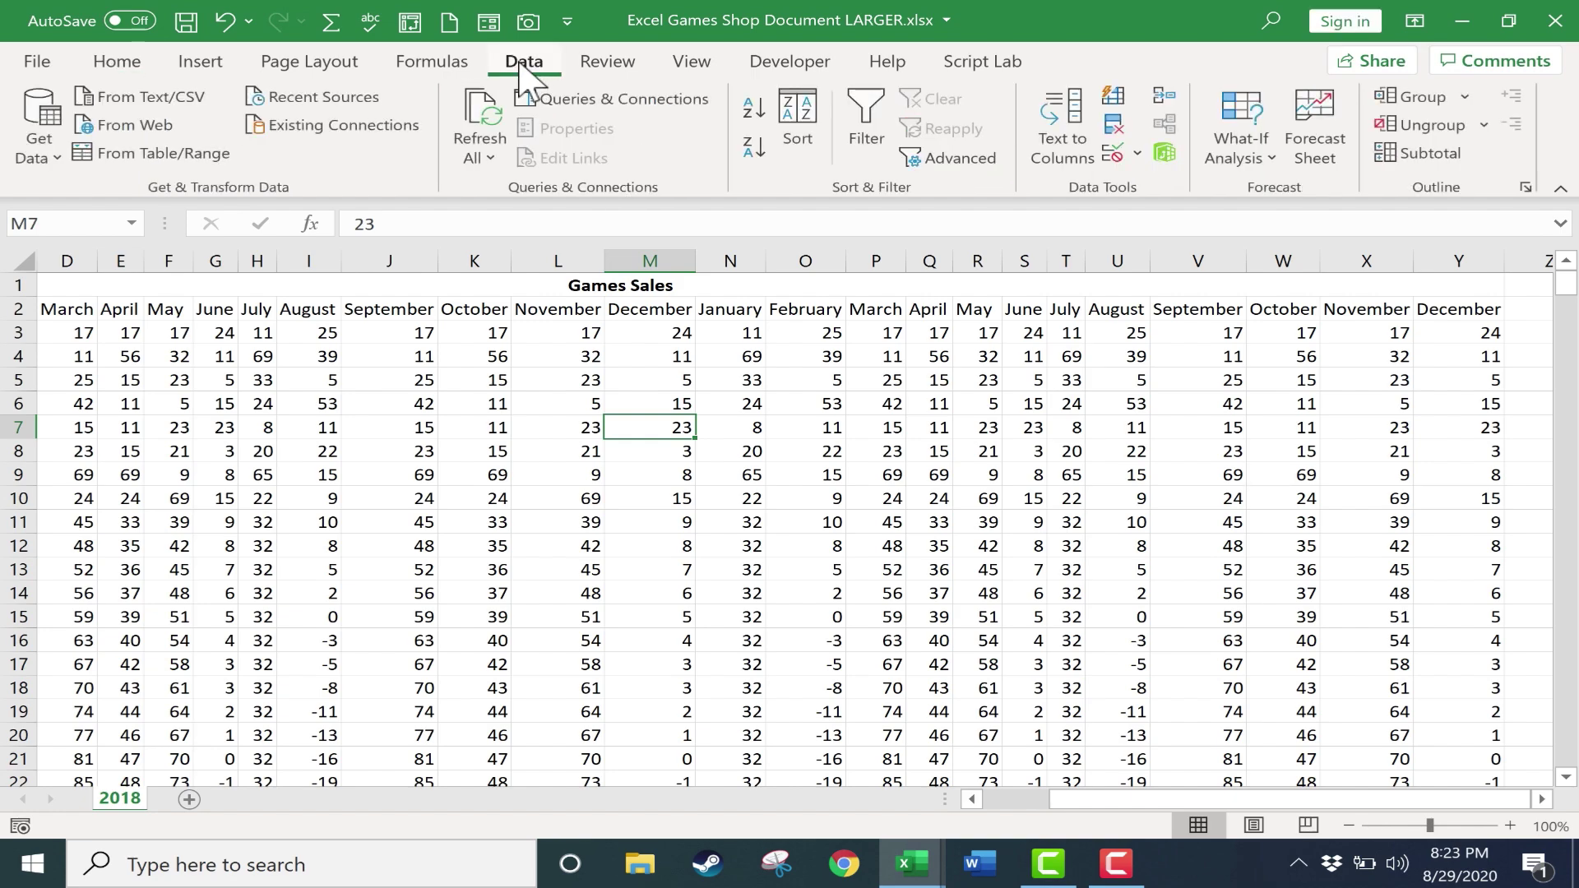
pyautogui.click(1554, 21)
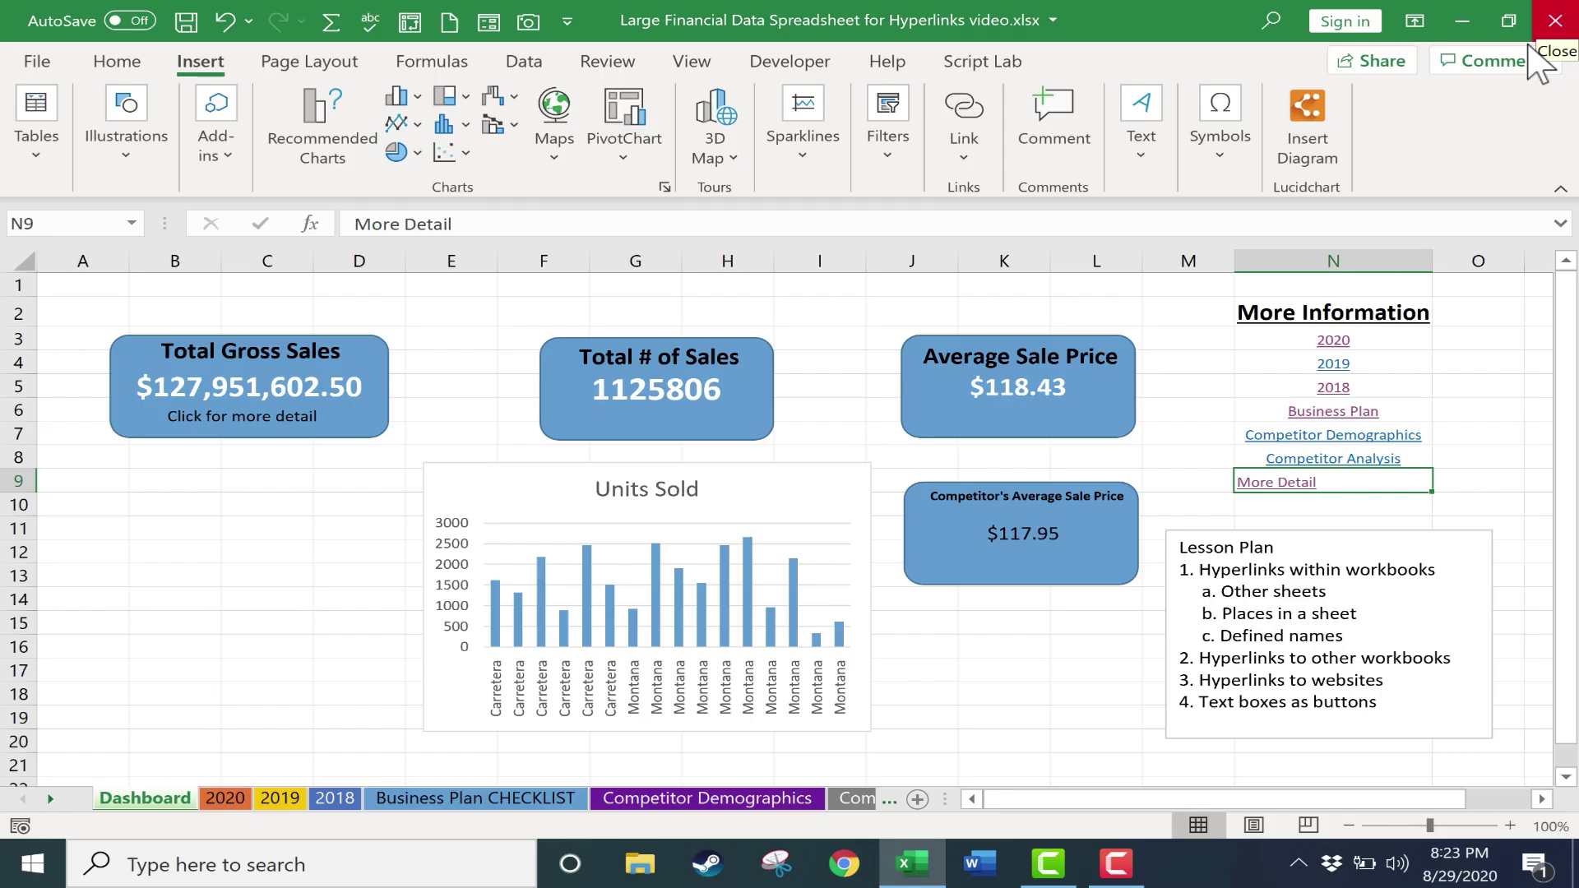
# - Enter 'Financial Data' in N10 and ready its hyperlink's Existing File or Web Page address box
pyautogui.click(1332, 502)
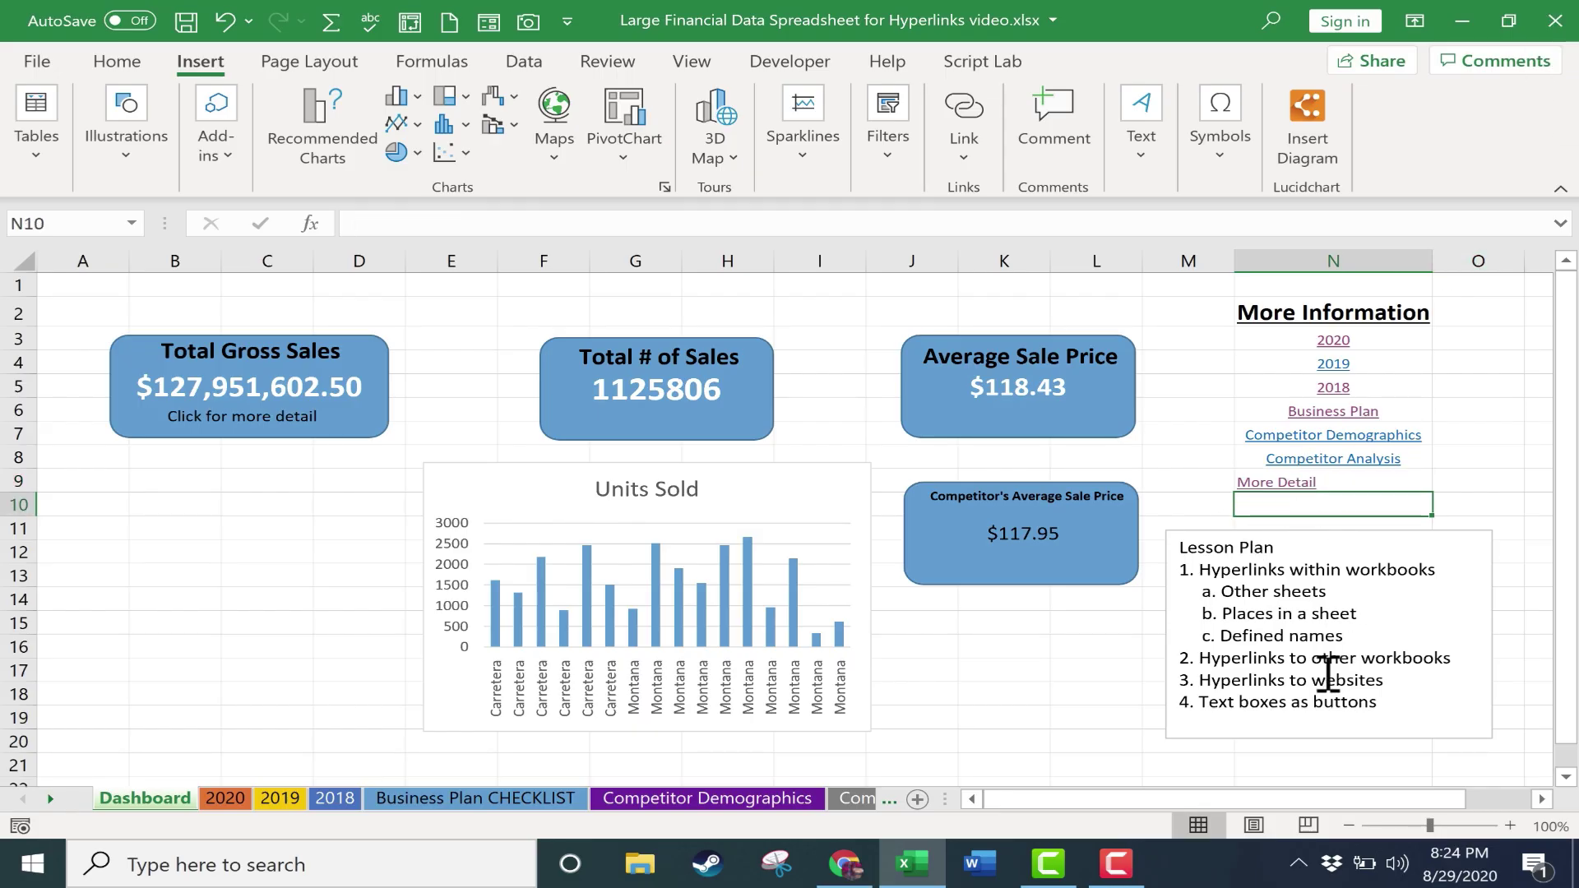
pyautogui.write('Financial Data')
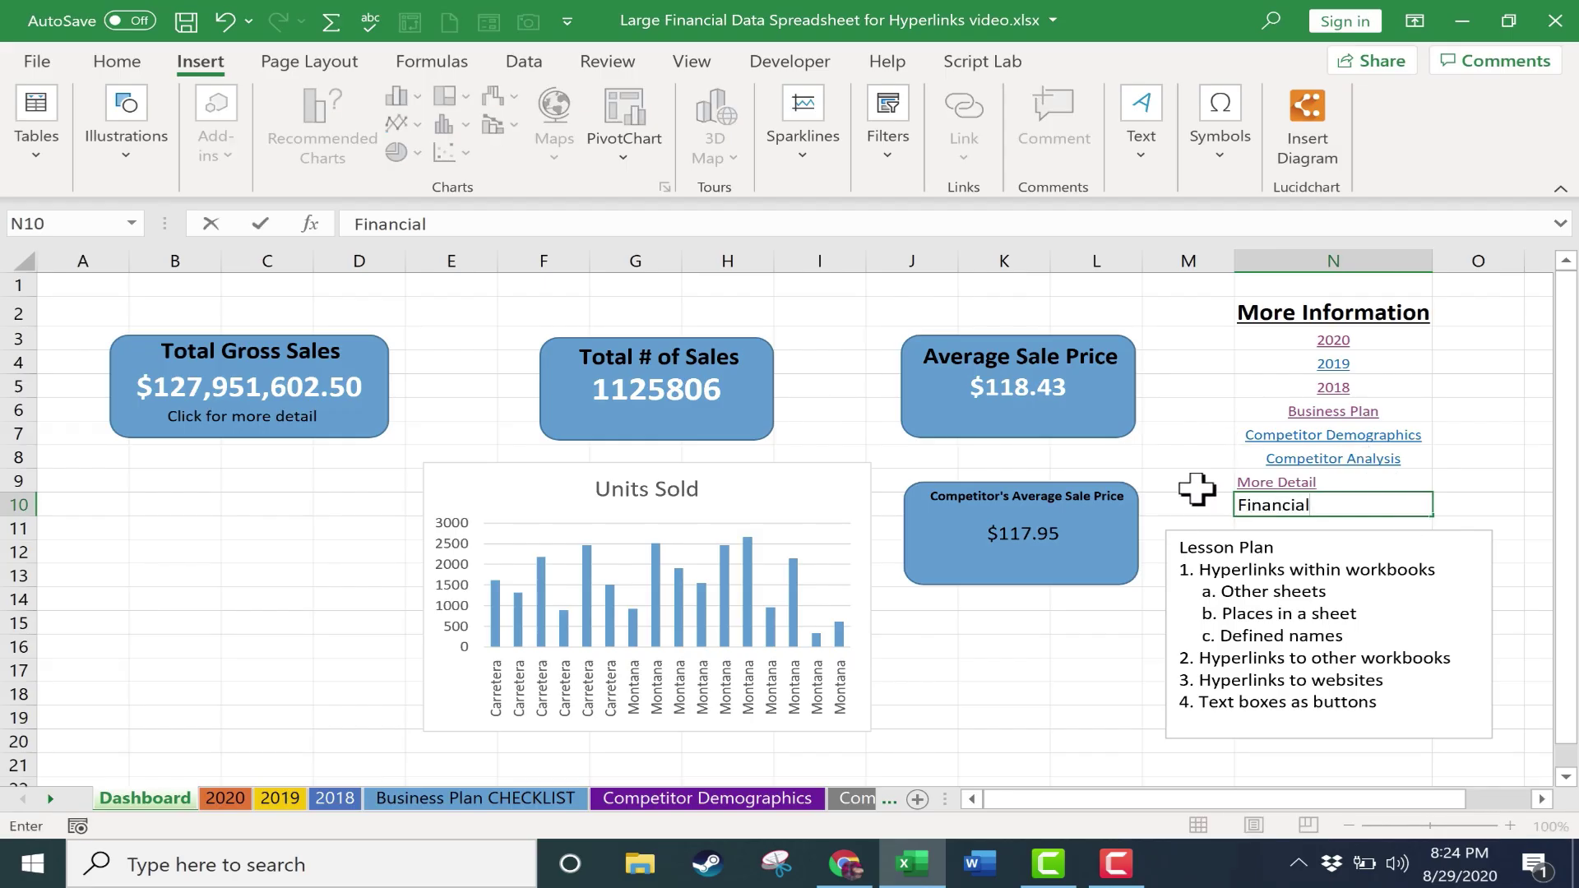
pyautogui.click(1198, 490)
pyautogui.click(1290, 517)
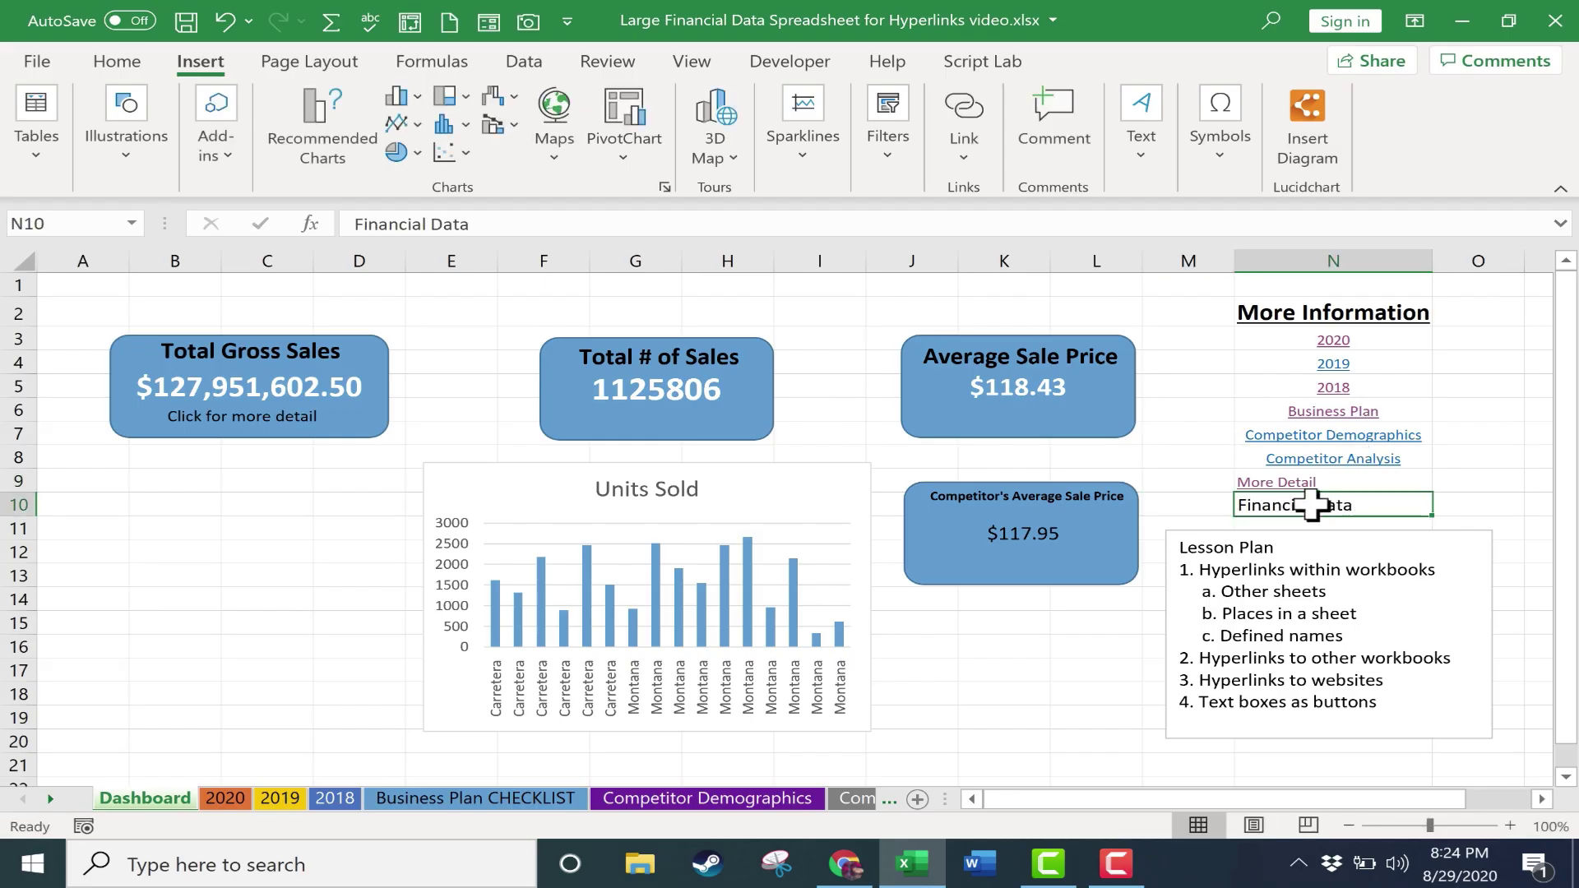
pyautogui.click(964, 119)
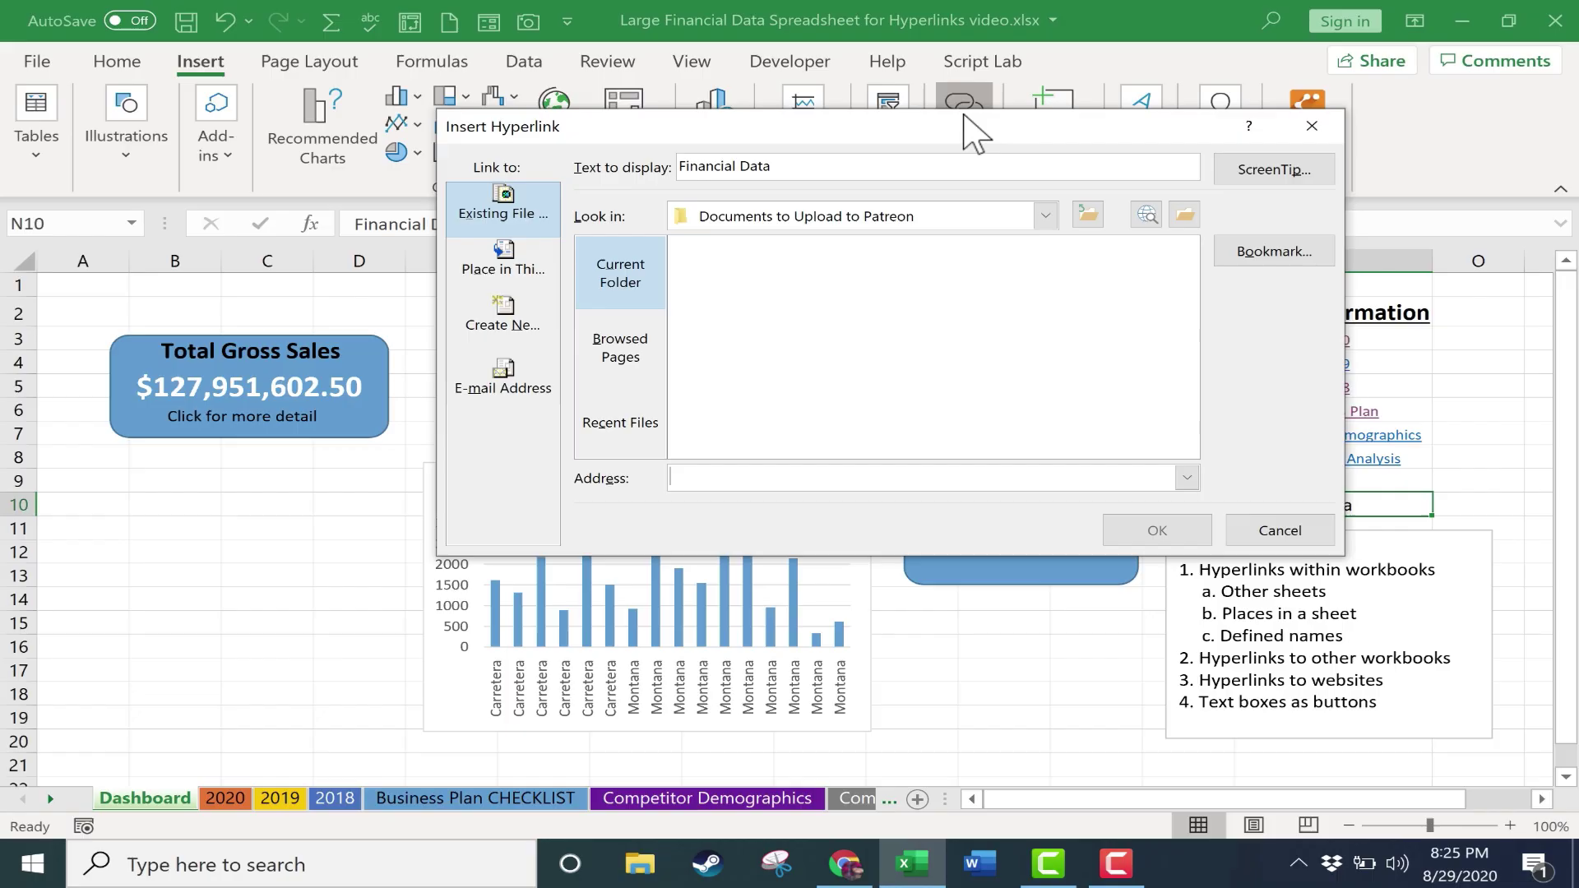
pyautogui.click(511, 283)
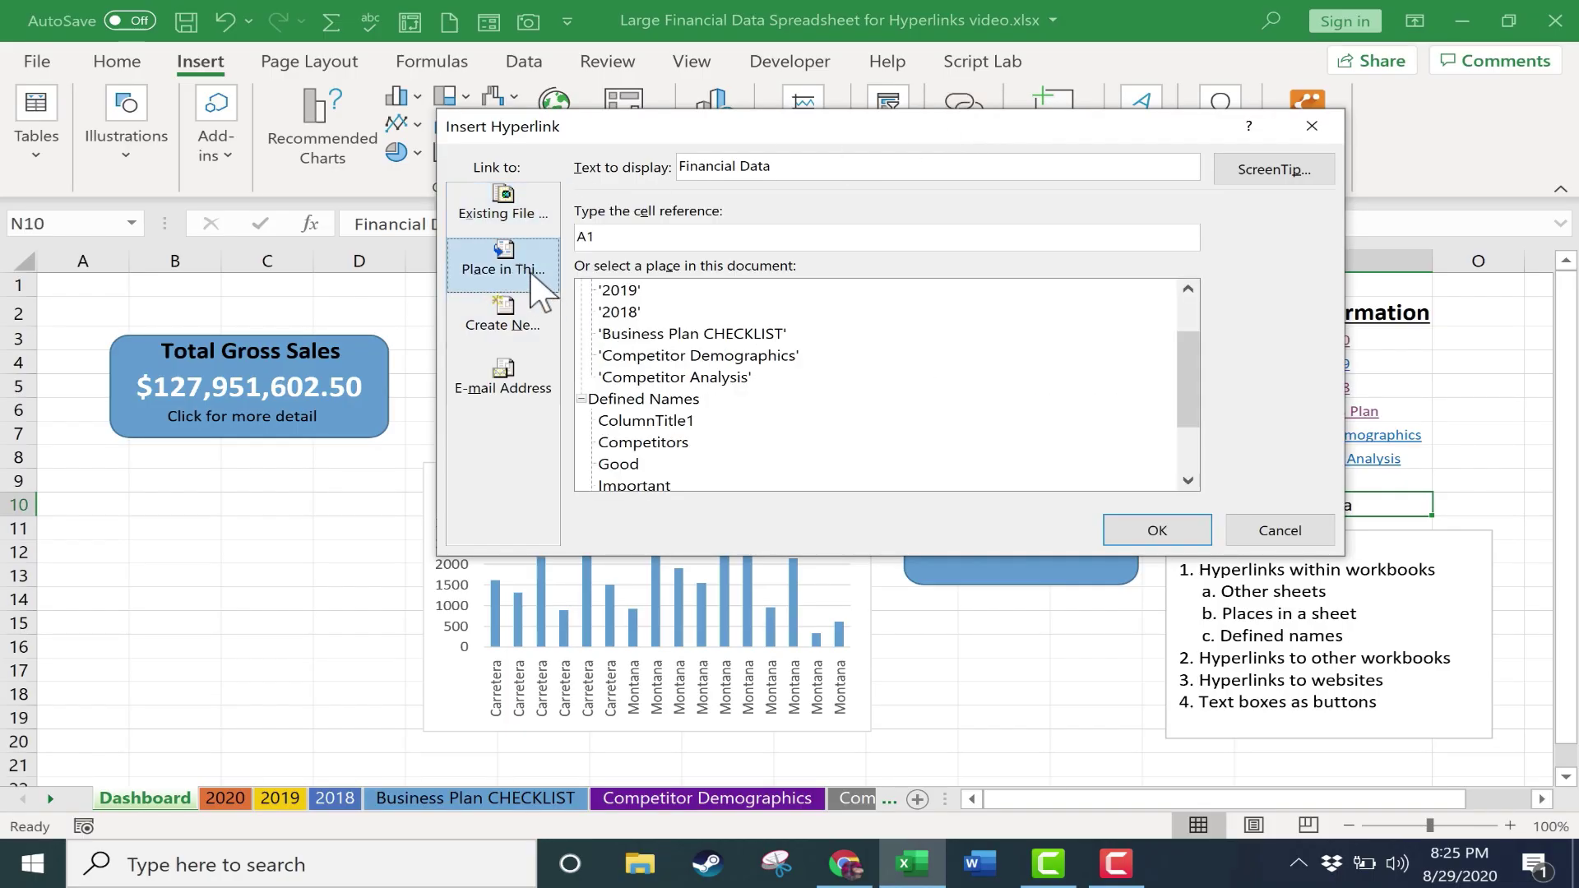
pyautogui.click(509, 207)
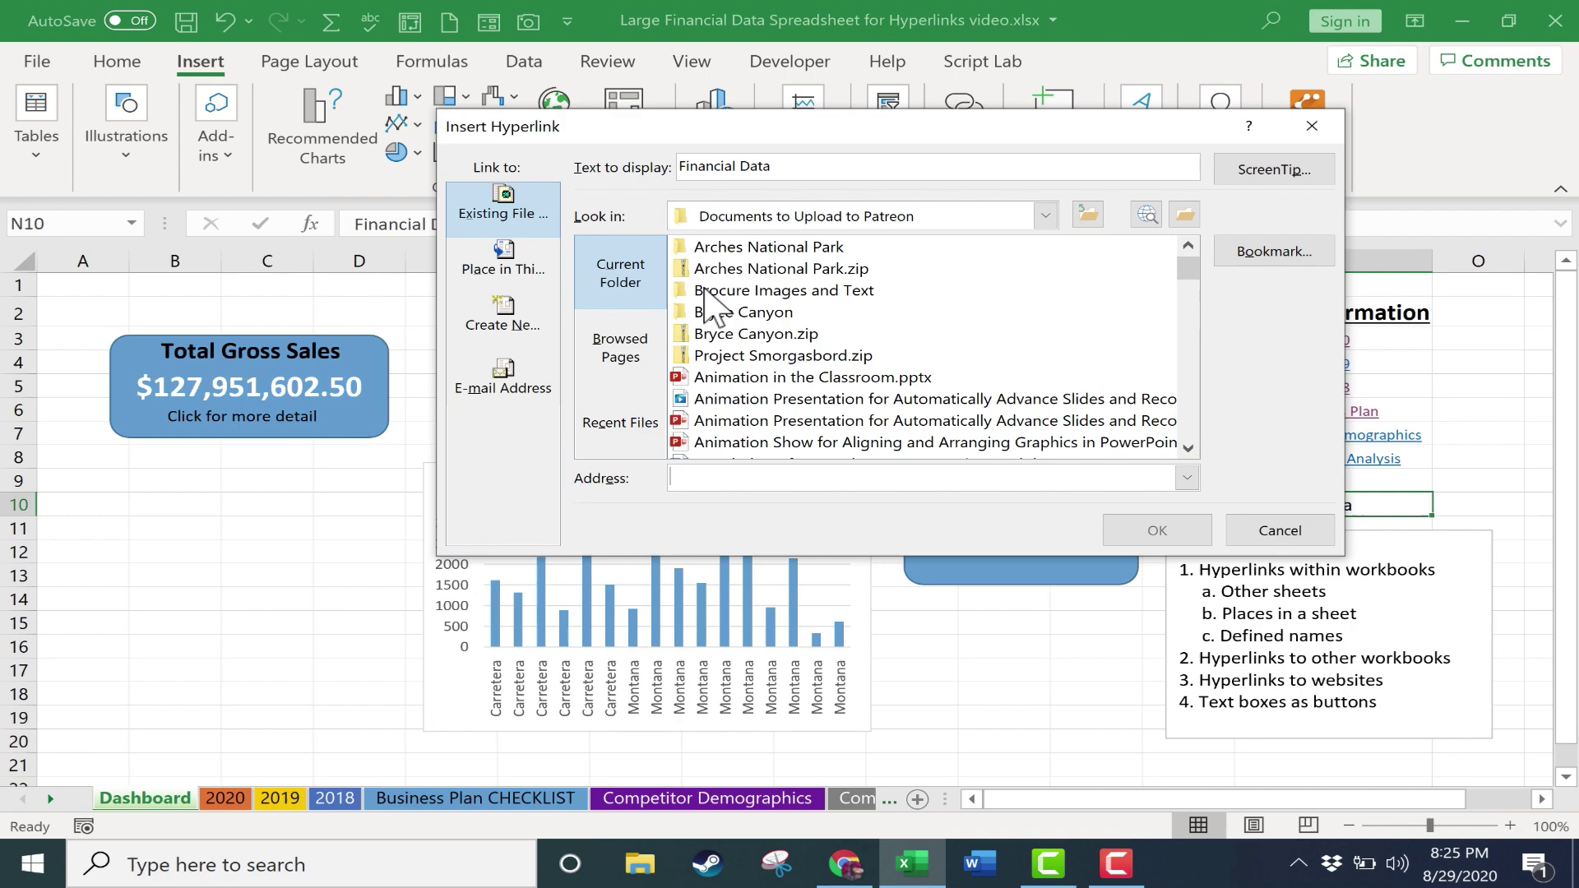
pyautogui.click(728, 479)
# - Copy the URL of the Trading Economics United States GDP page in Chrome
pyautogui.click(852, 868)
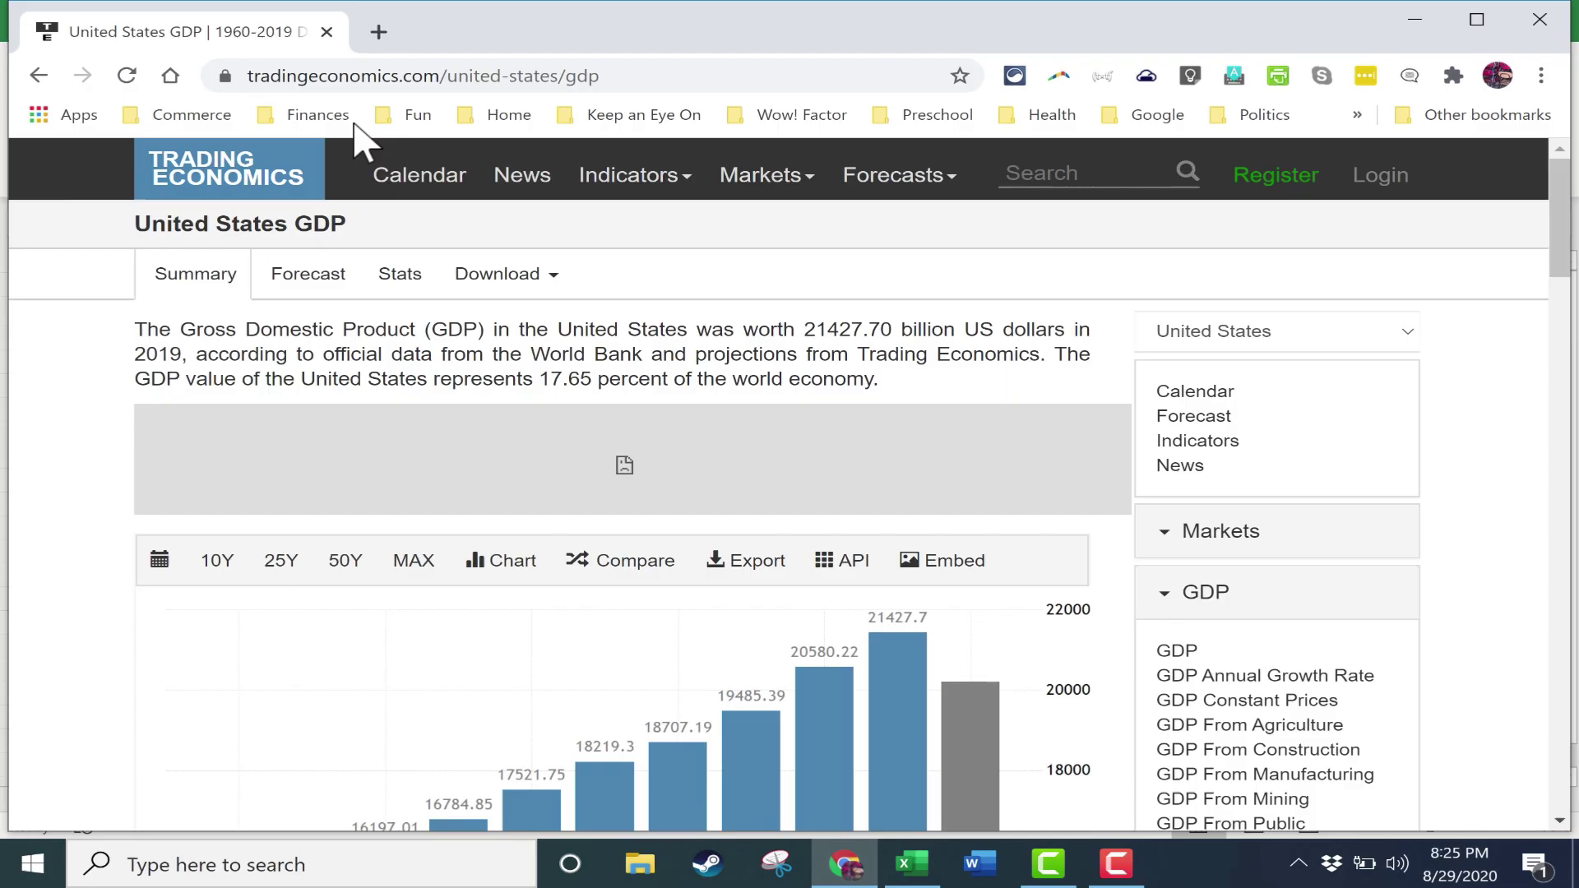
pyautogui.click(353, 76)
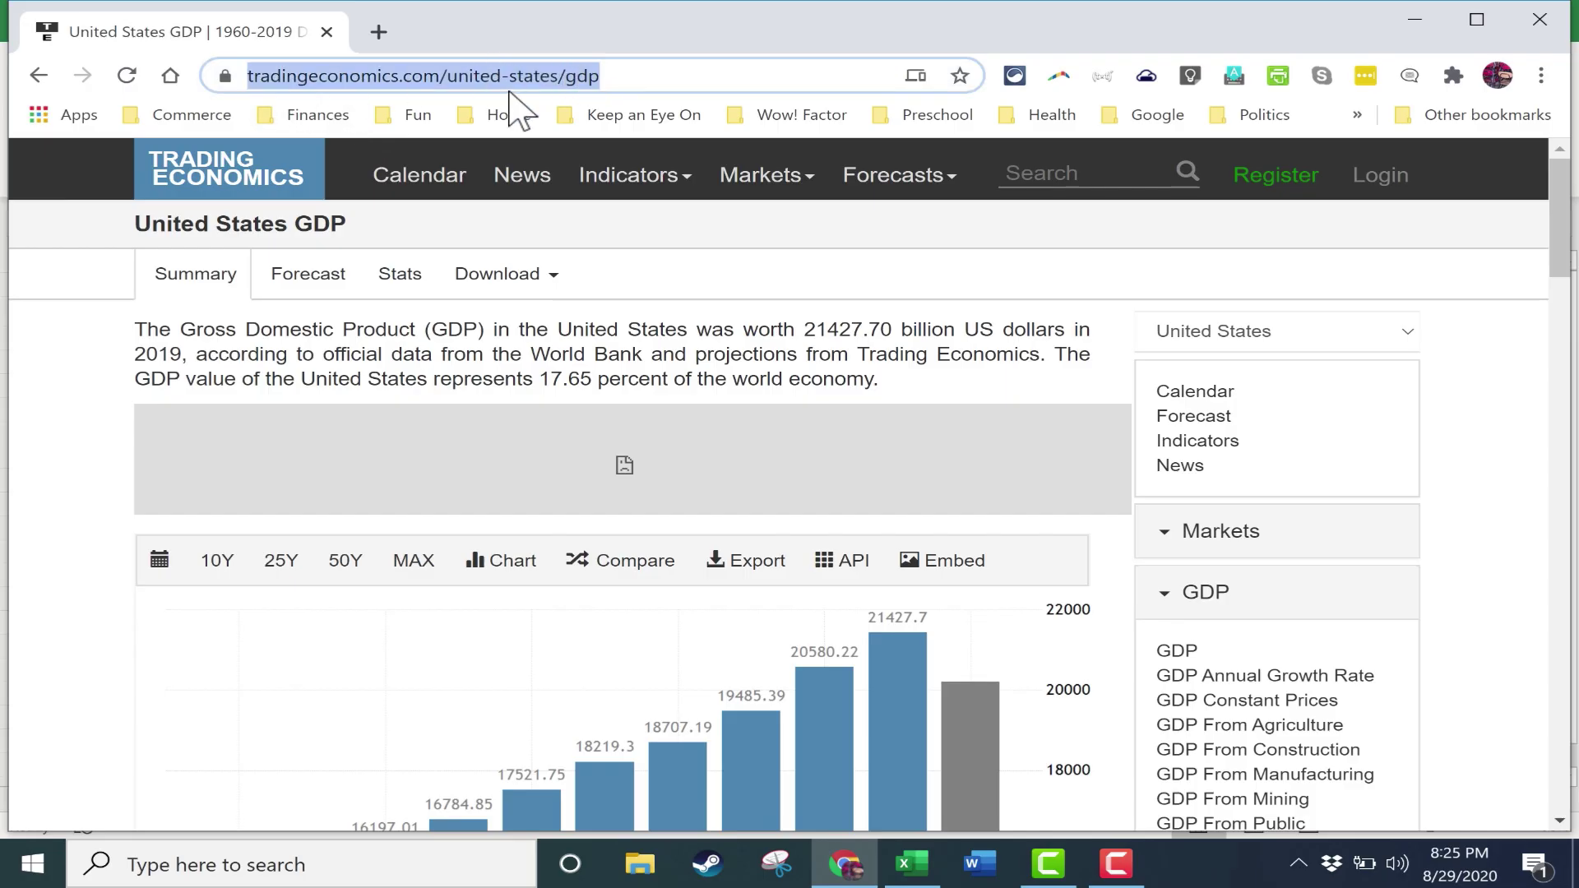
pyautogui.hotkey('ctrl', 'c')
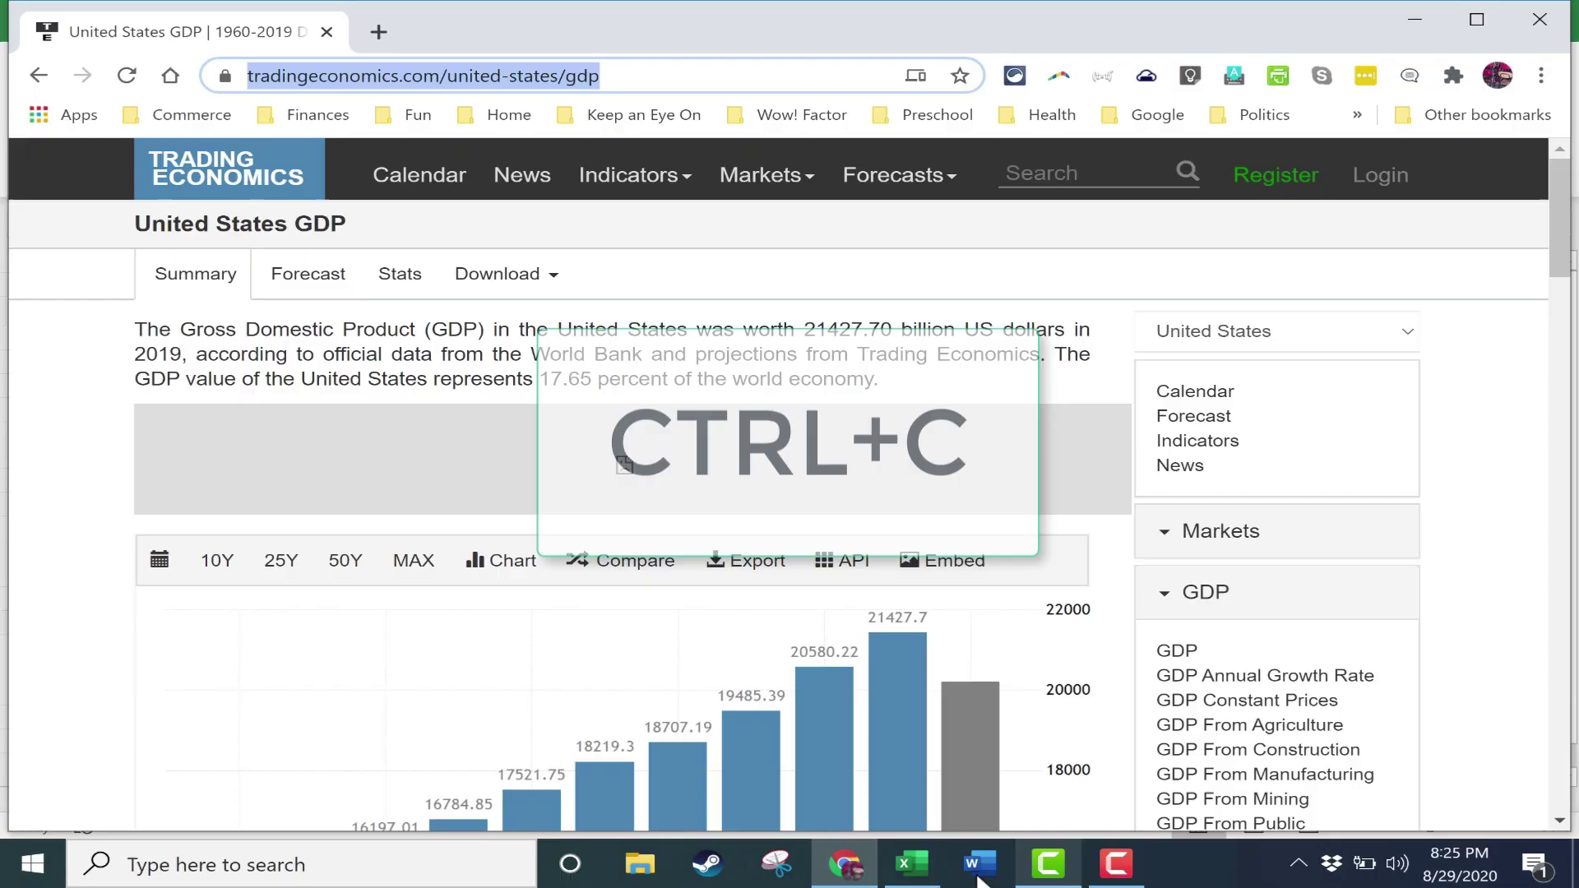
# - Link Financial Data in N10 to the pasted tradingeconomics.com United States GDP address
pyautogui.click(912, 865)
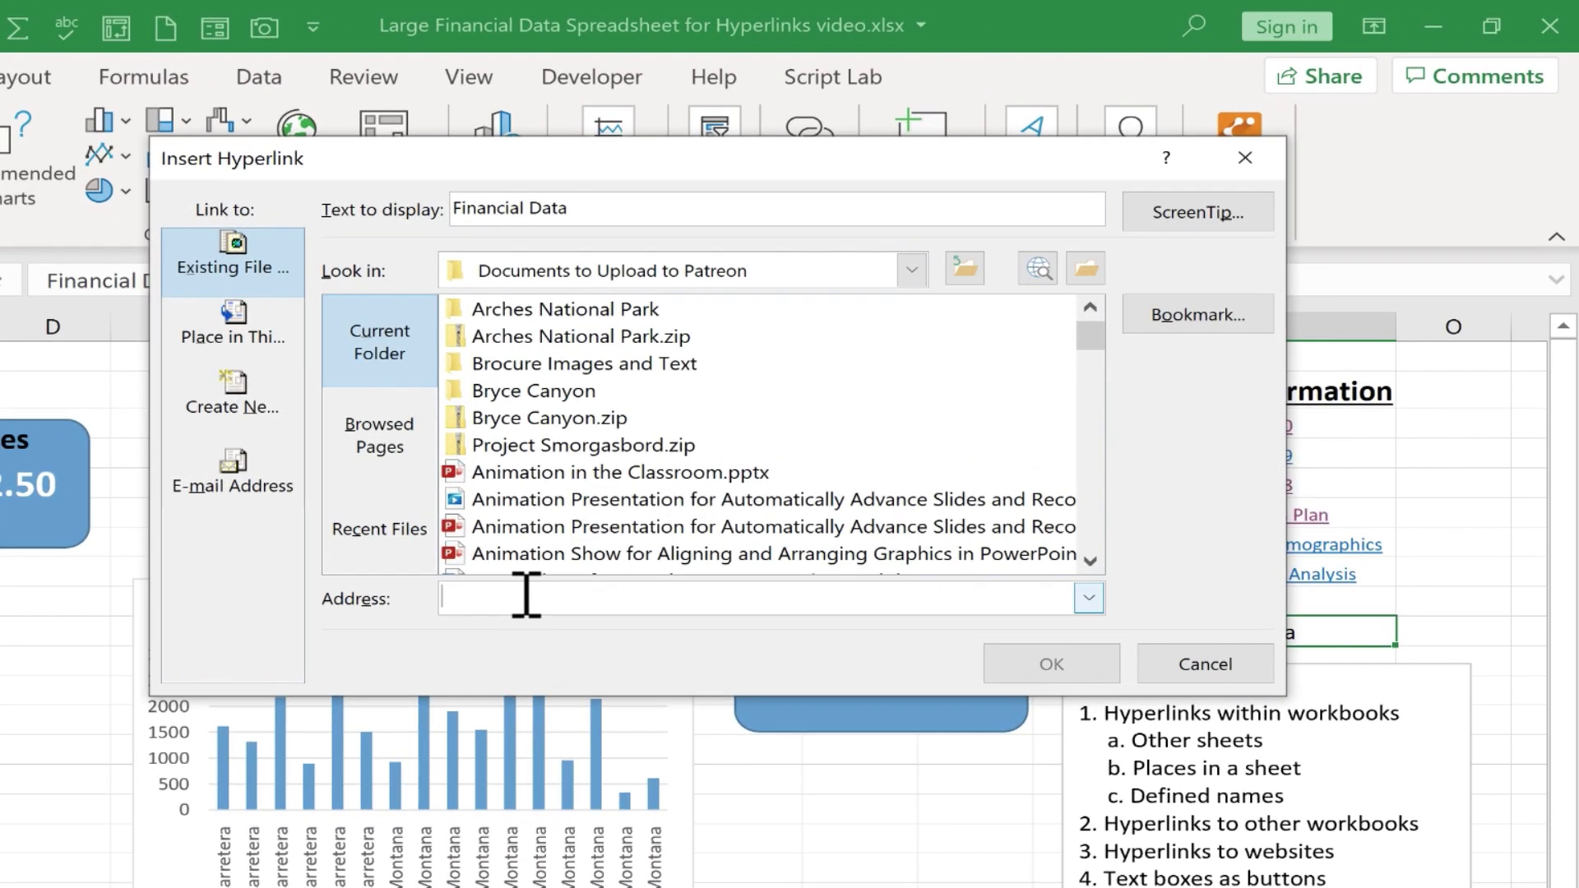
pyautogui.hotkey('ctrl', 'v')
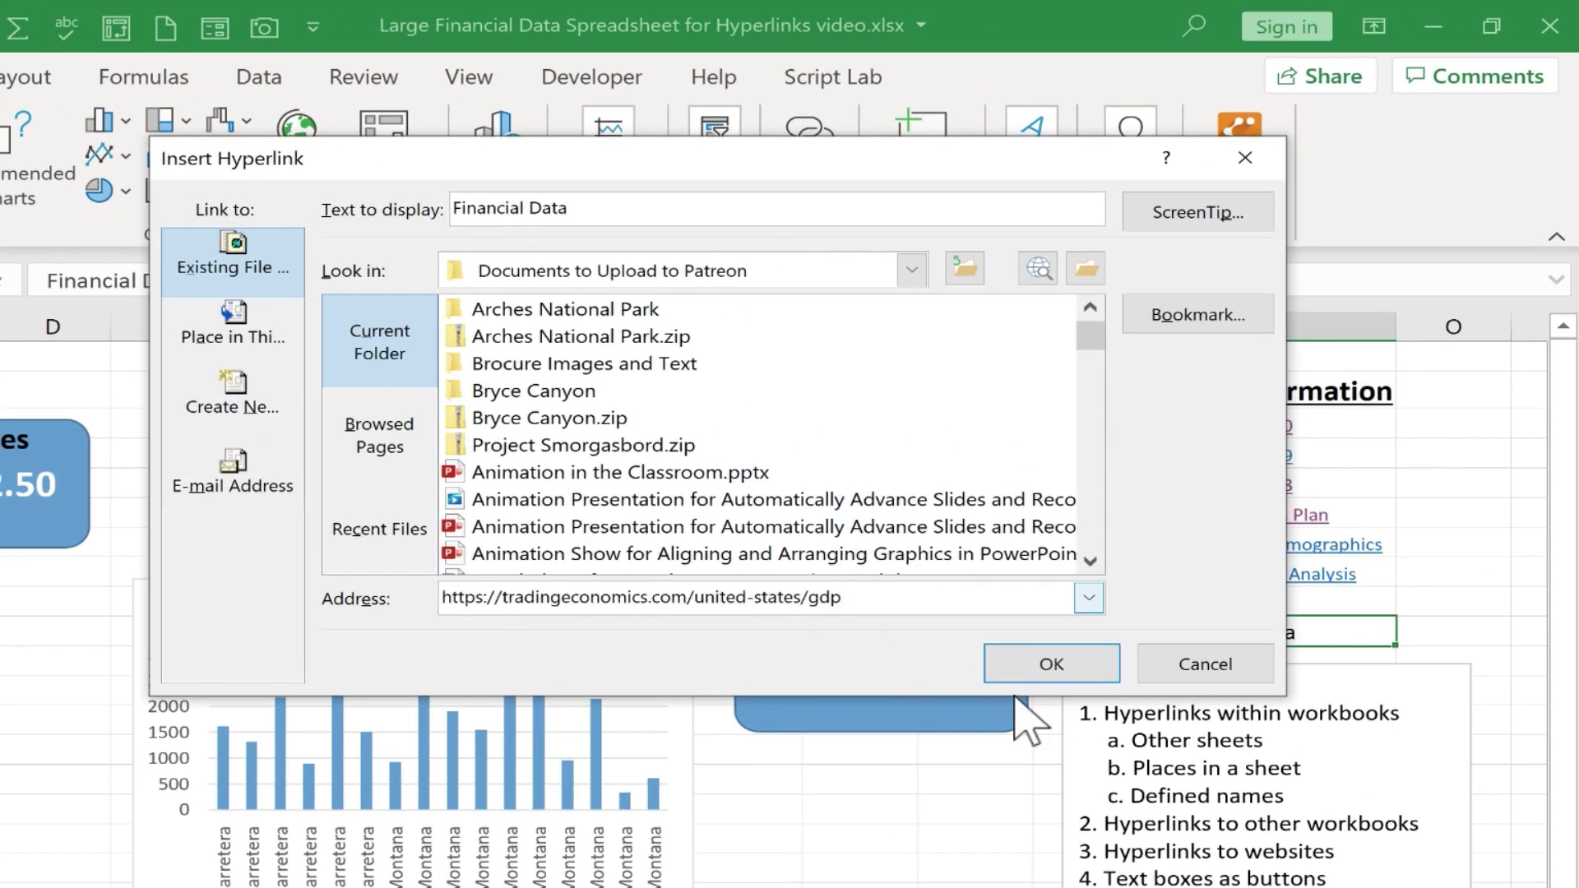
pyautogui.click(1059, 658)
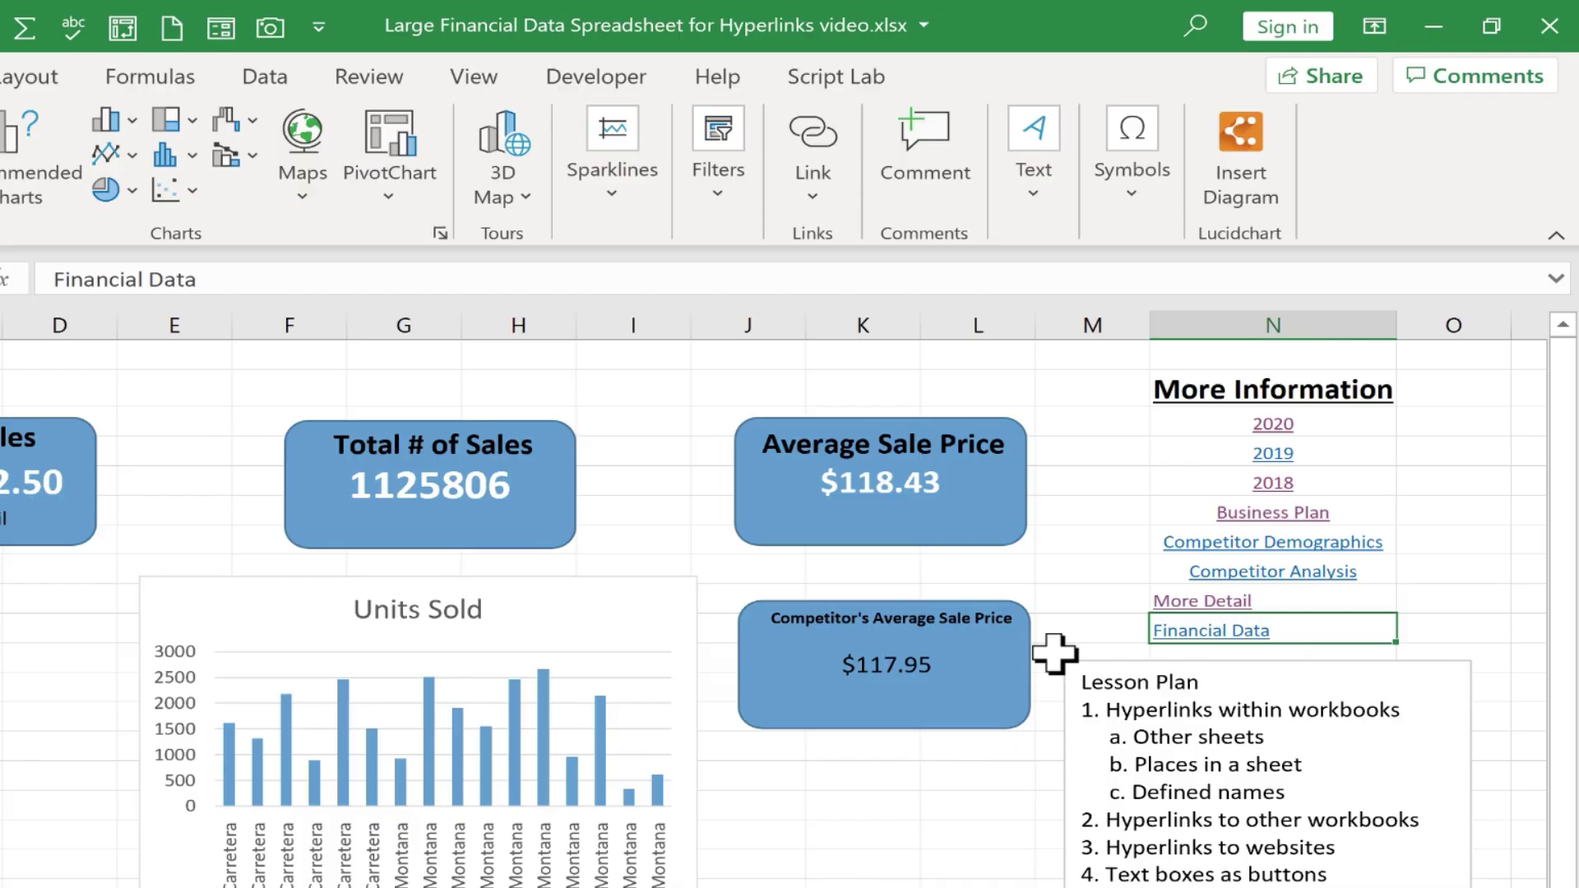
pyautogui.click(1059, 639)
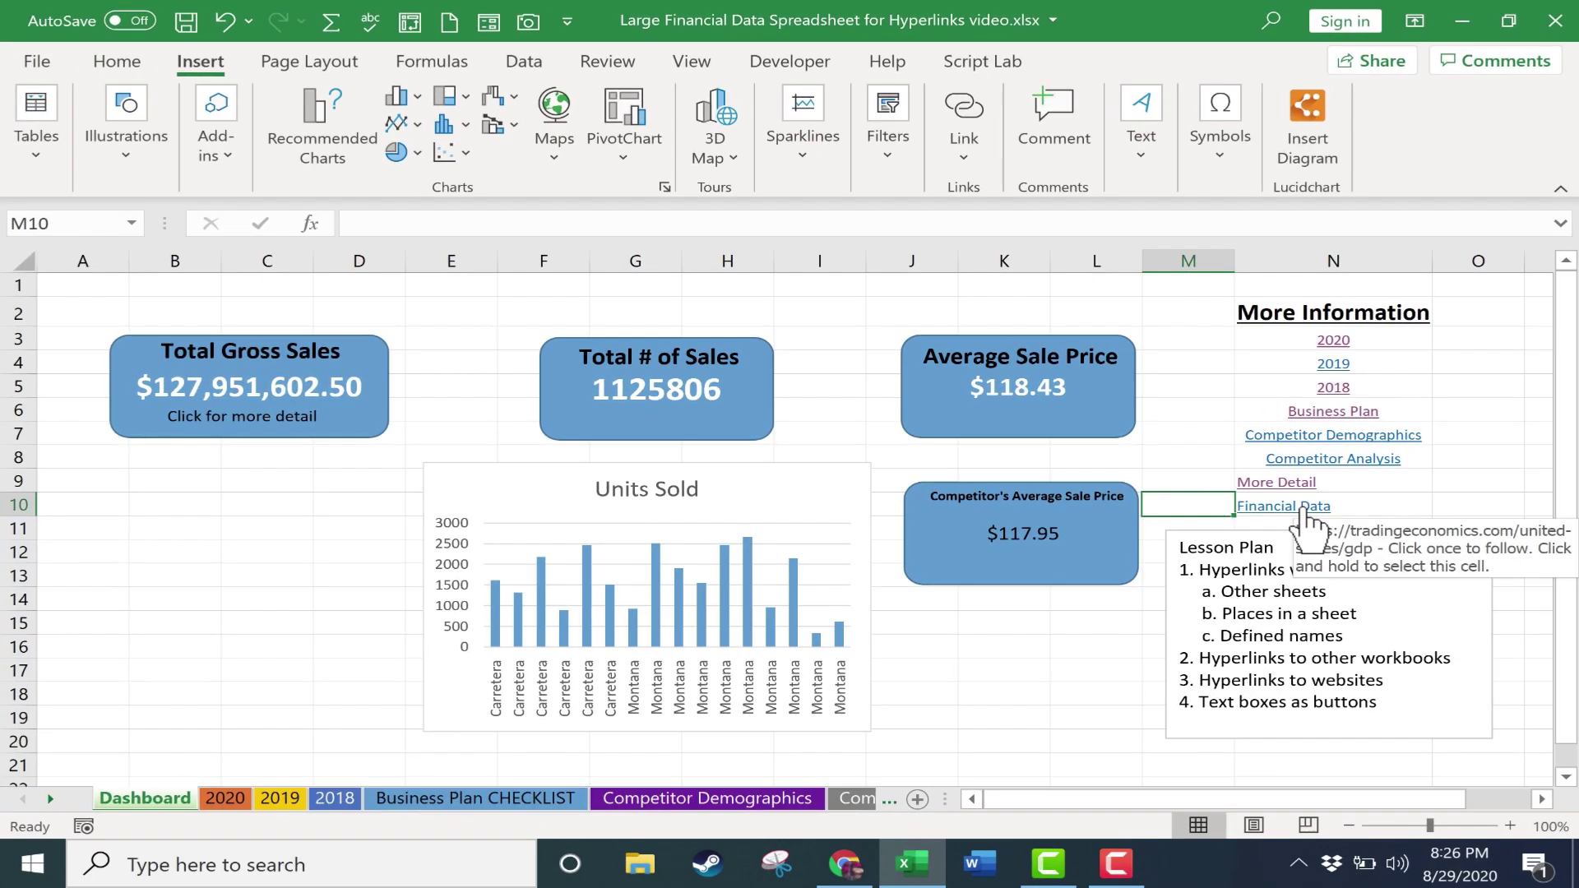
# - Test the Financial Data link by opening the GDP page in Edge, then close Edge
pyautogui.click(1303, 510)
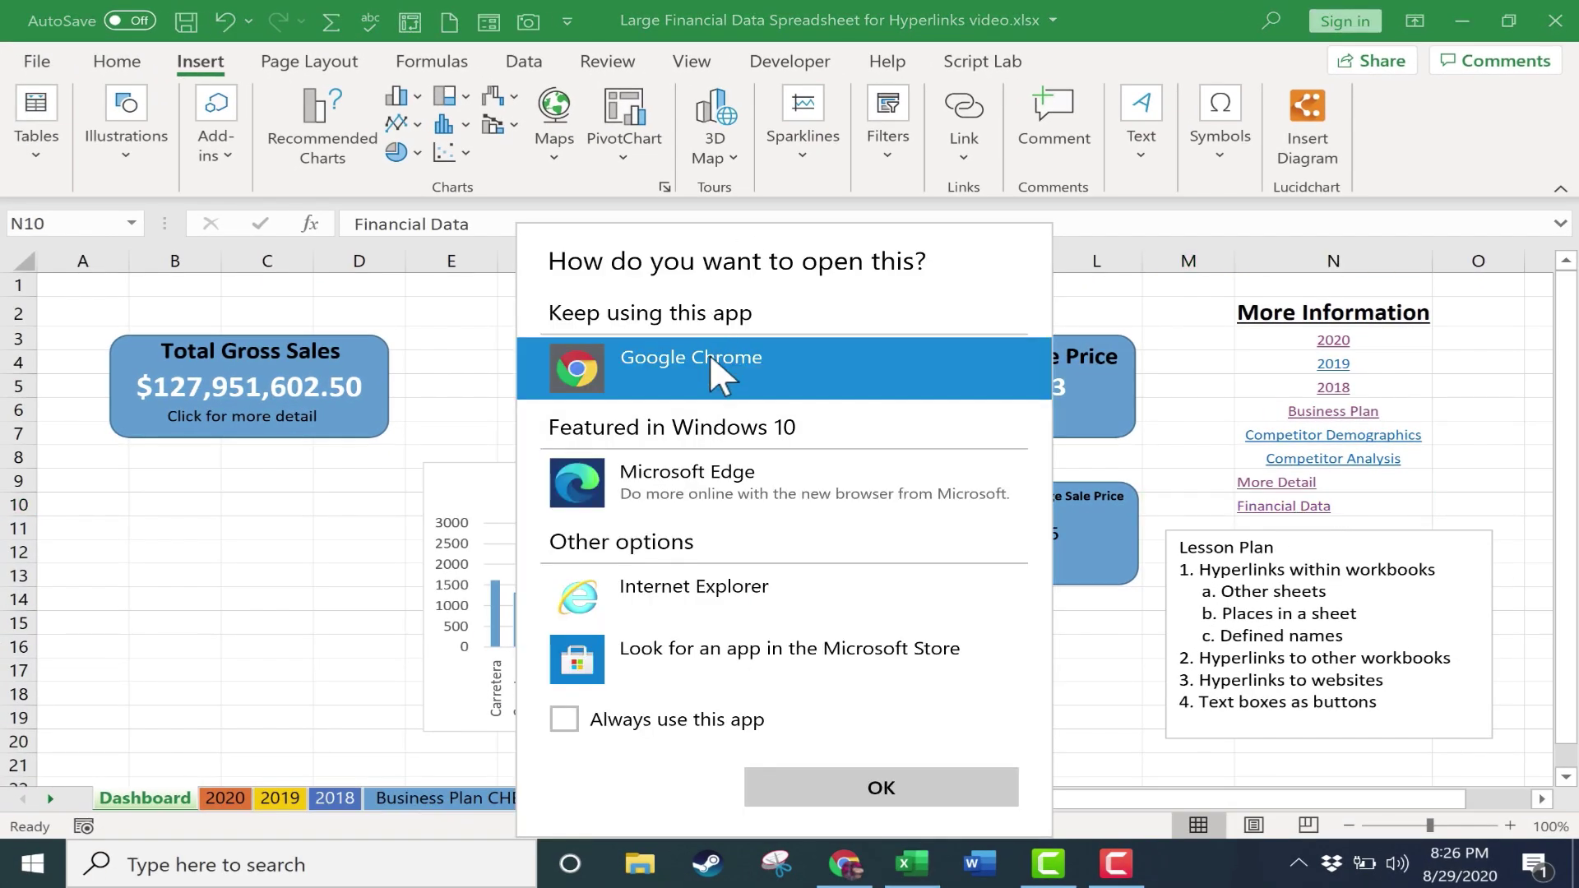
pyautogui.doubleClick(727, 485)
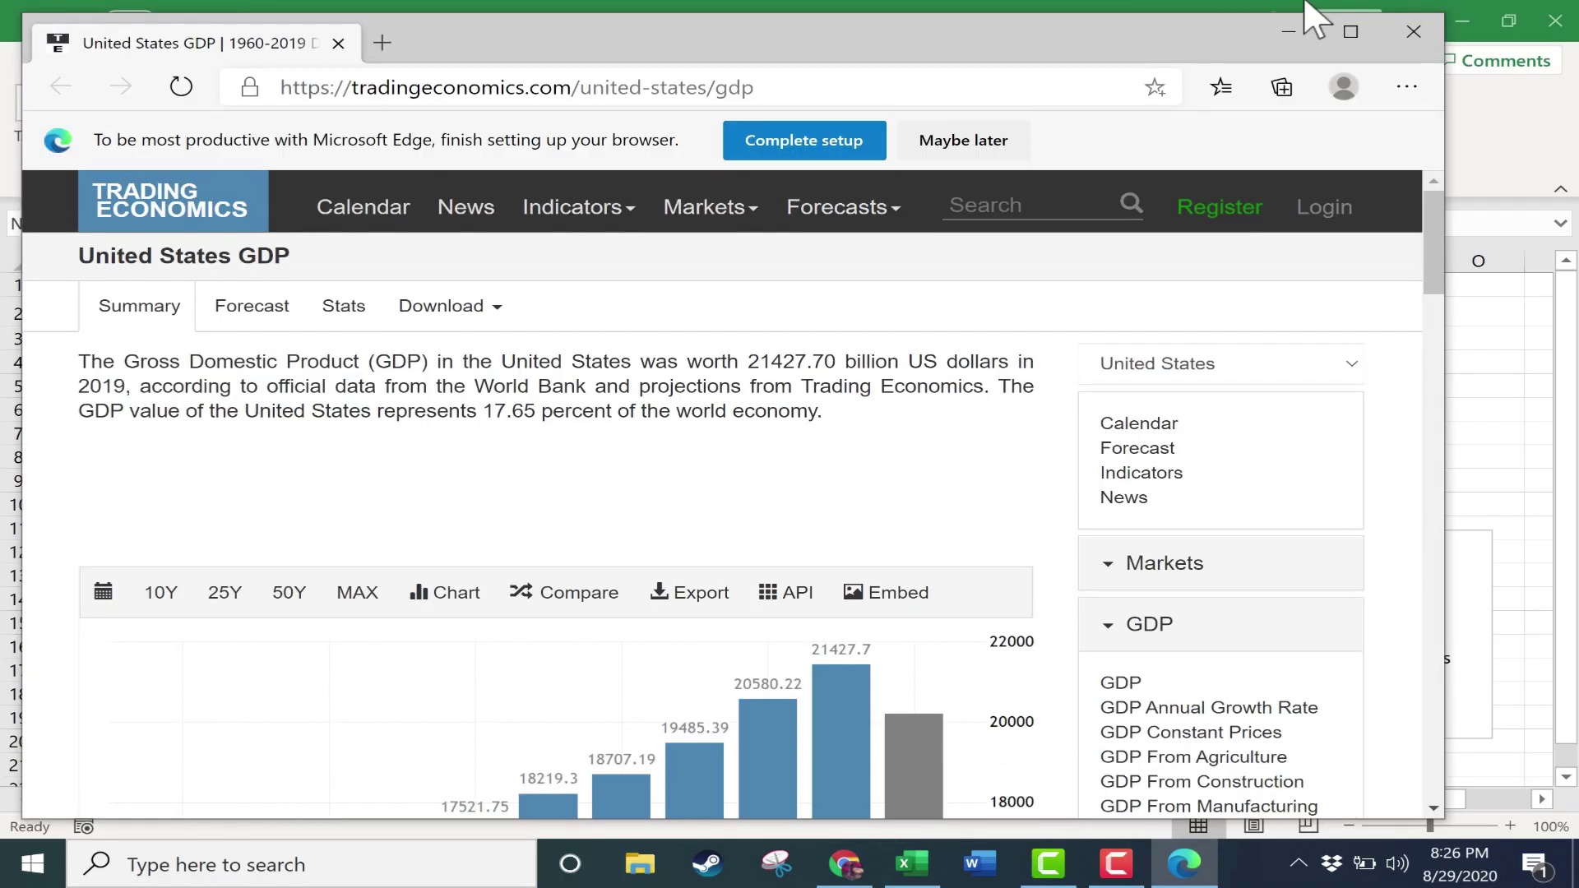
pyautogui.click(1415, 35)
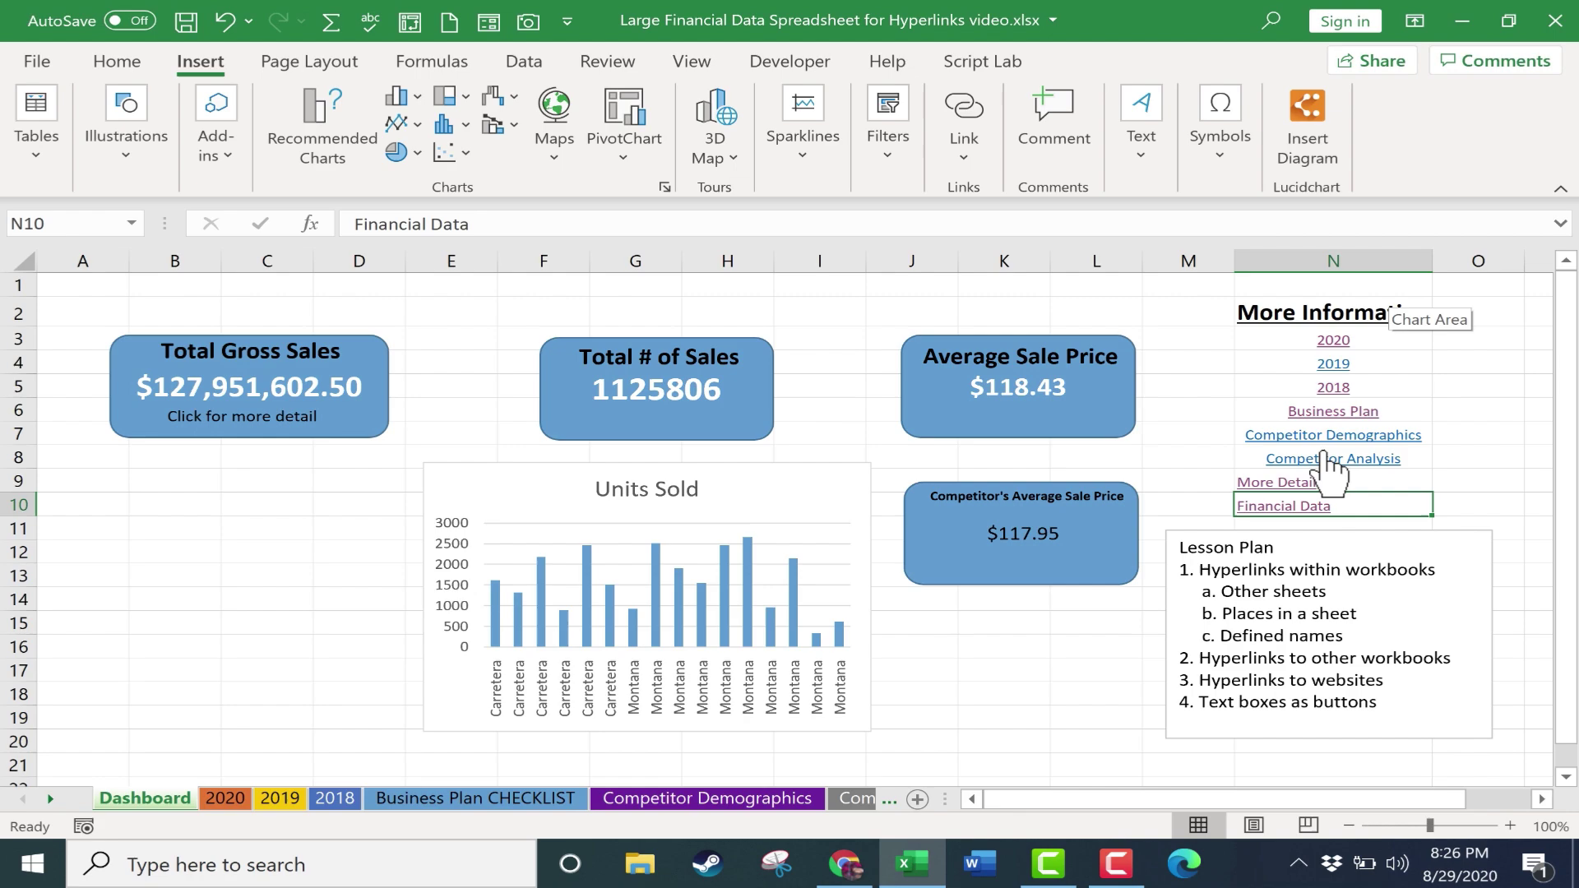
# - Make the Lesson Plan box taller, then draw a text box below the competitor price box reading 2020
pyautogui.click(1229, 663)
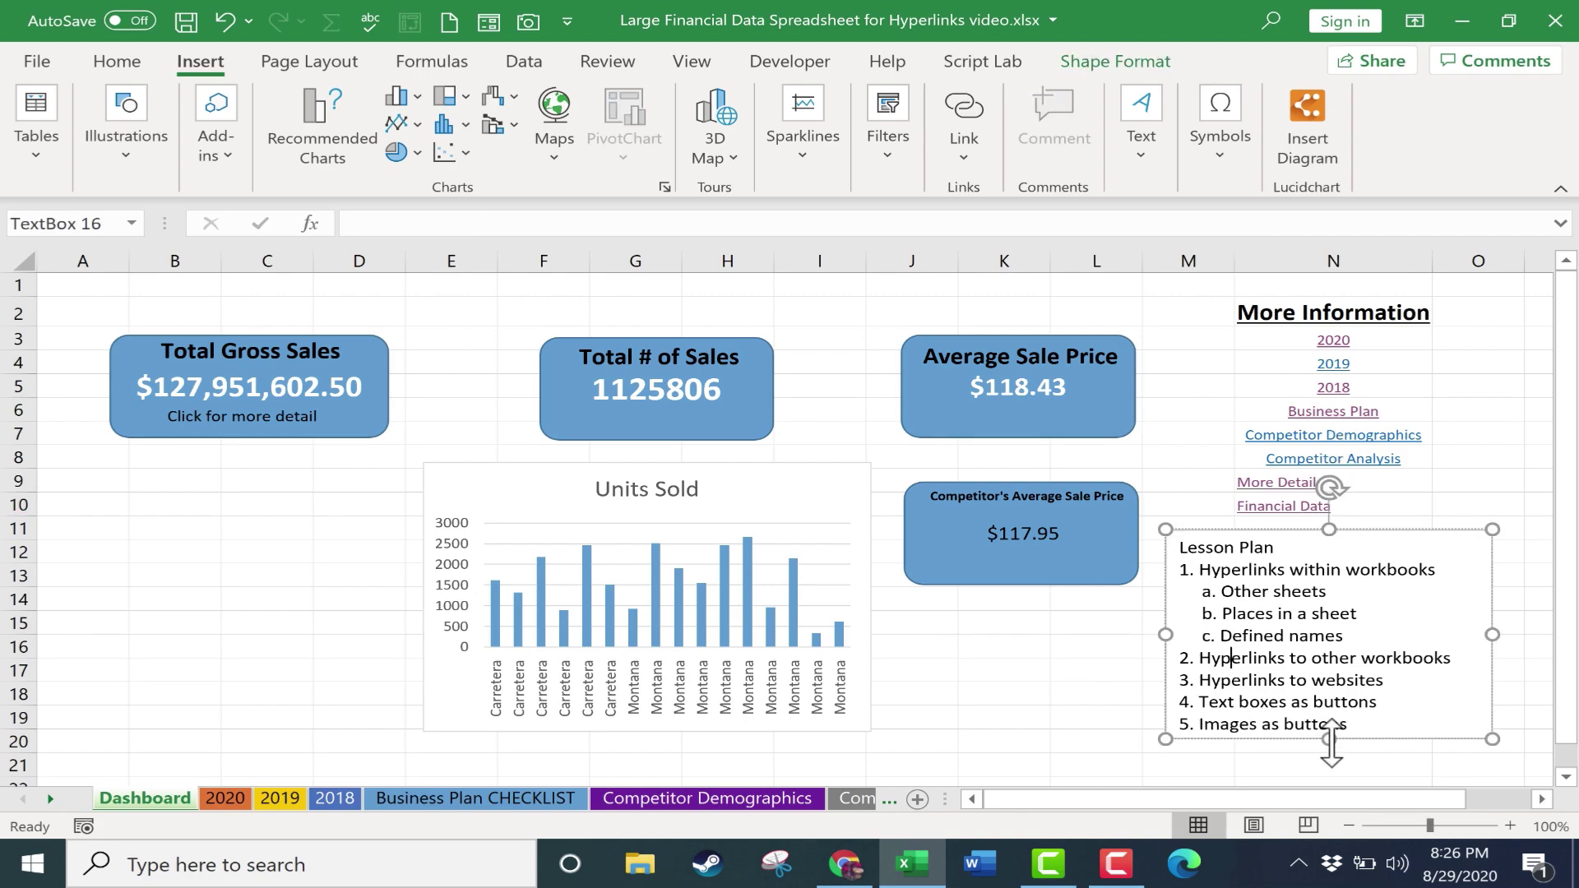
pyautogui.moveTo(1331, 738); pyautogui.dragTo(1332, 762)
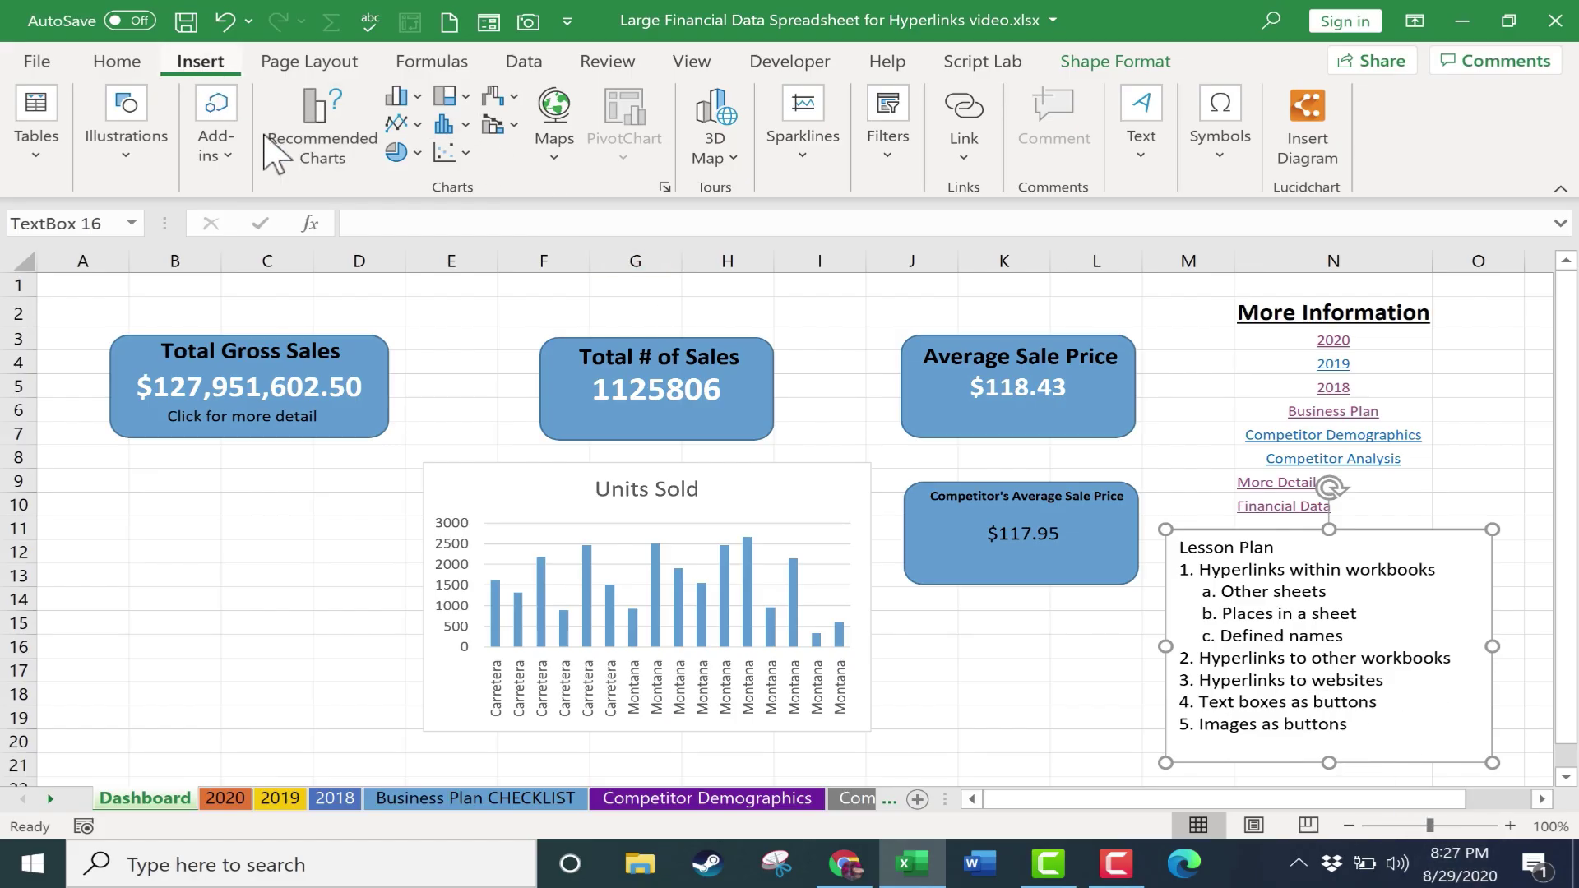
pyautogui.click(1141, 123)
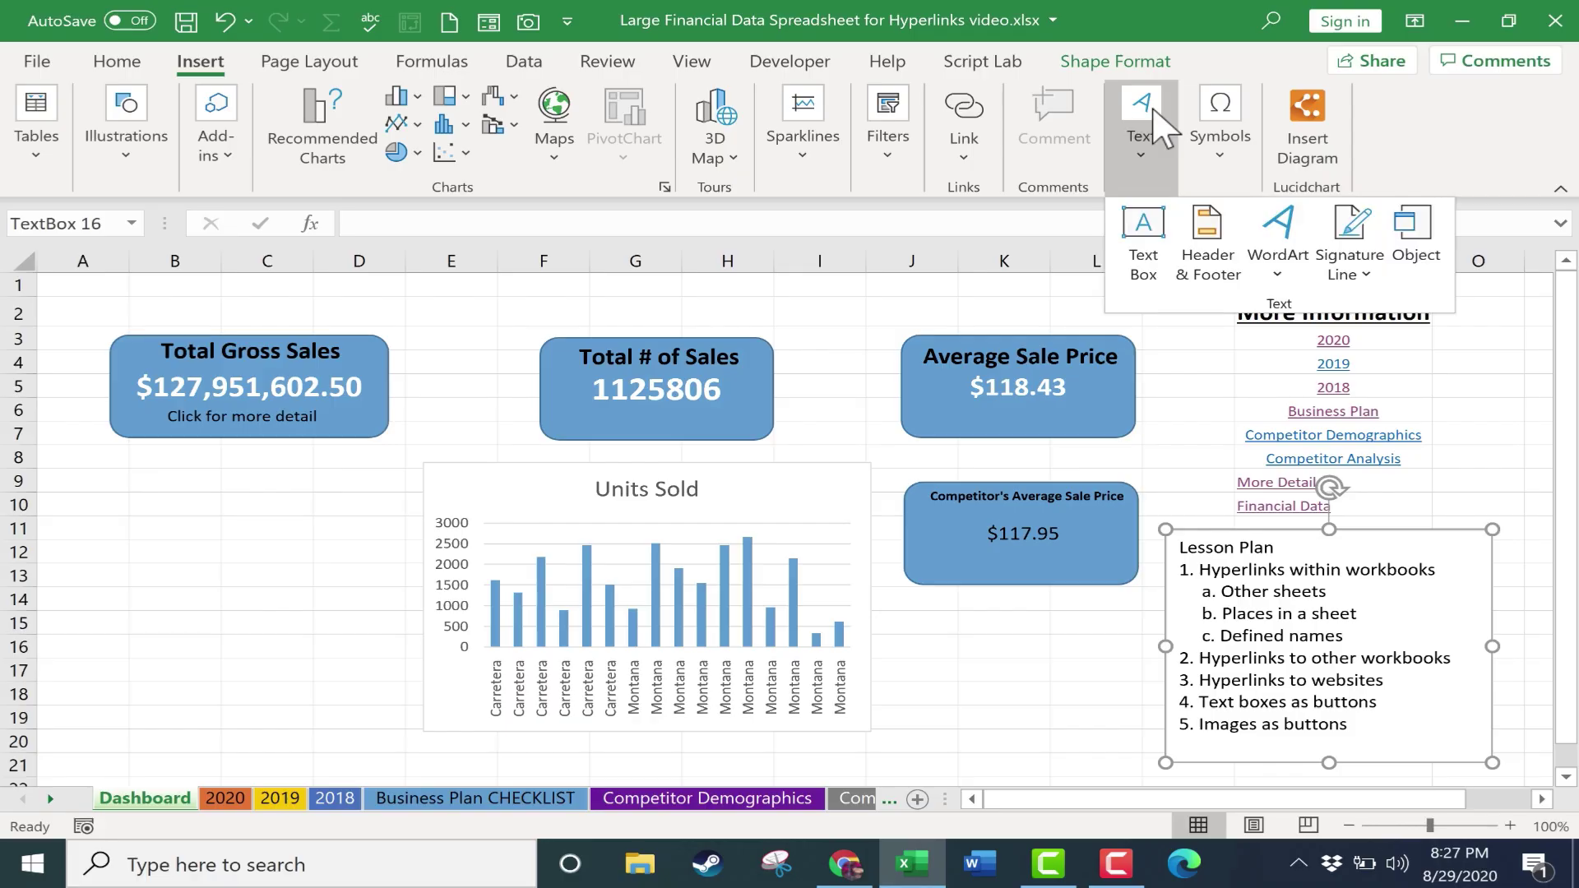
pyautogui.click(1141, 240)
pyautogui.moveTo(893, 635); pyautogui.dragTo(1052, 699)
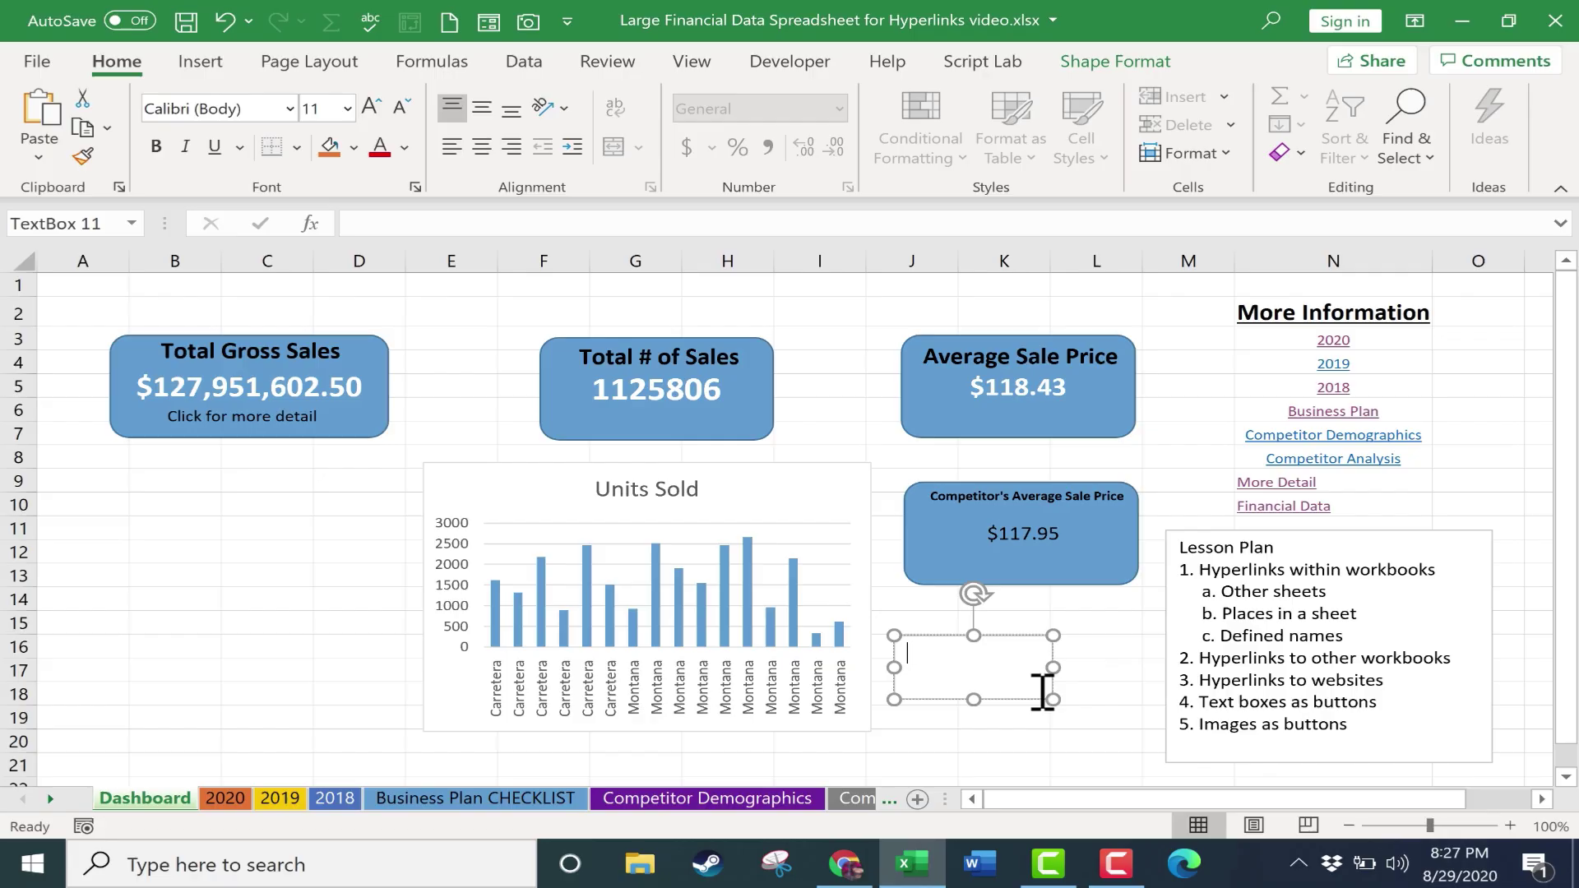
pyautogui.write('2020')
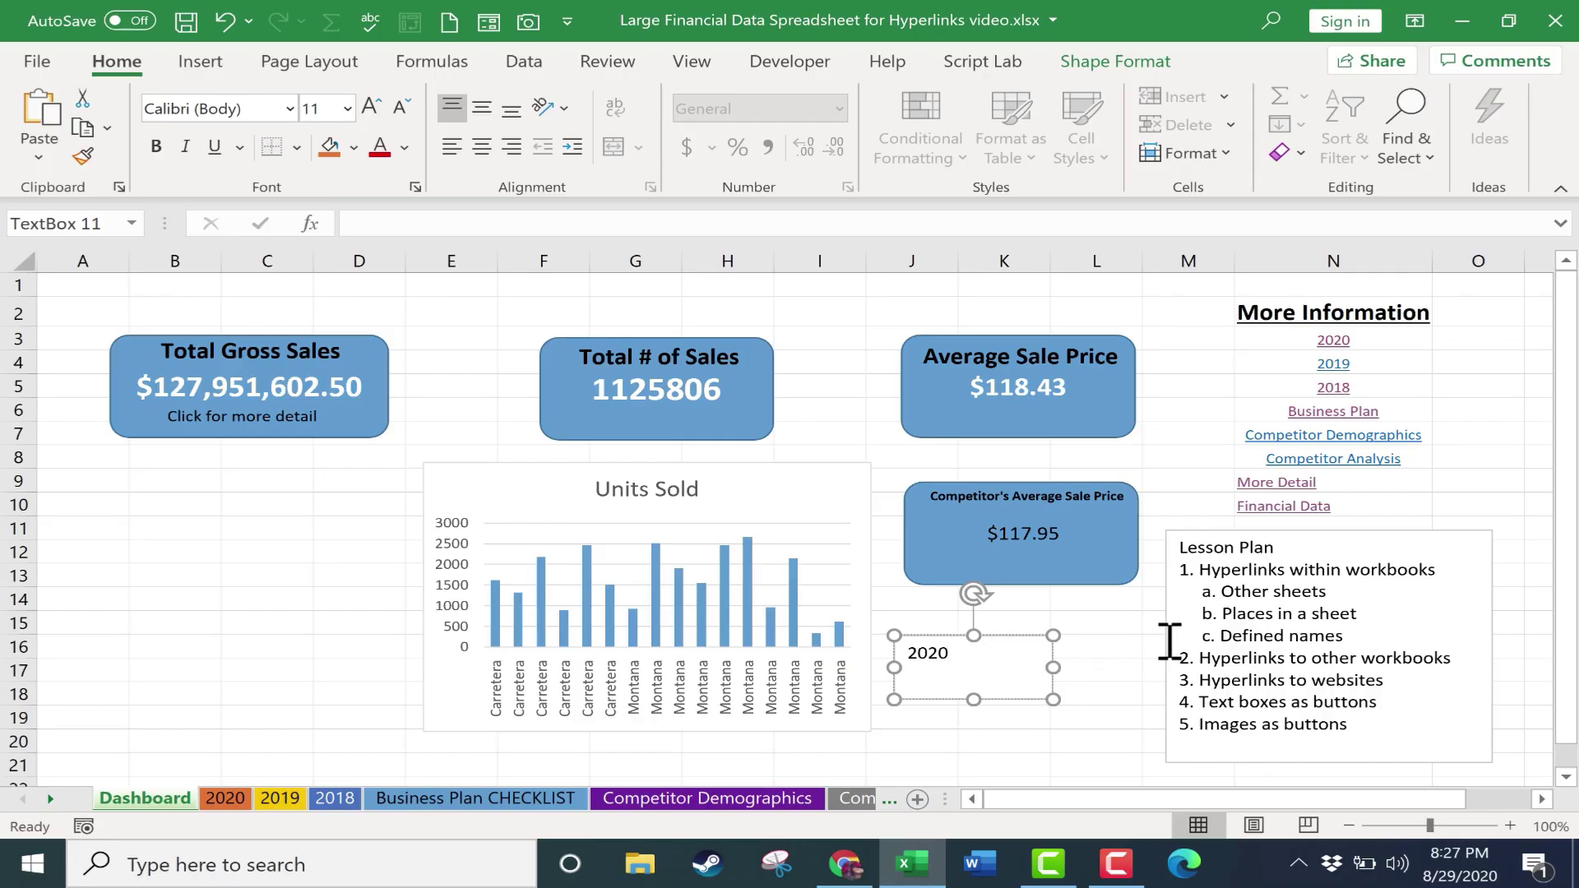
# - Centre the 2020 text within its text box
pyautogui.click(1120, 691)
pyautogui.click(915, 655)
pyautogui.moveTo(916, 656)
pyautogui.mouseDown()
pyautogui.moveTo(972, 655)
pyautogui.moveTo(972, 680)
pyautogui.moveTo(917, 652)
pyautogui.mouseUp()
pyautogui.click(1056, 618)
# - Enlarge the 2020 text to 16 pt and reselect the text box
pyautogui.click(983, 655)
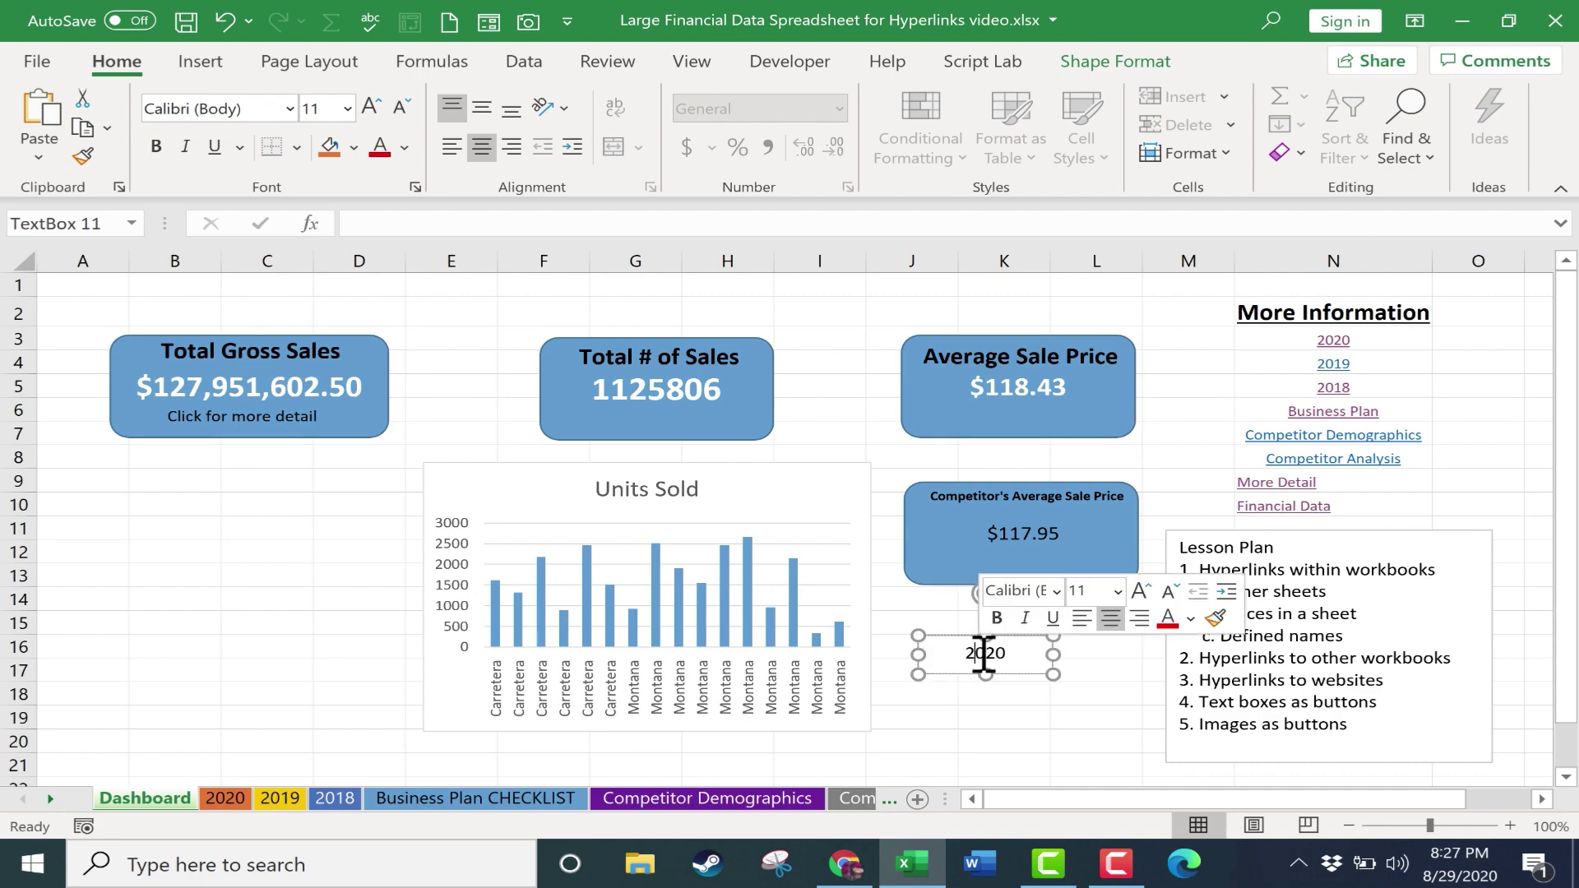
pyautogui.doubleClick(983, 653)
pyautogui.click(1117, 590)
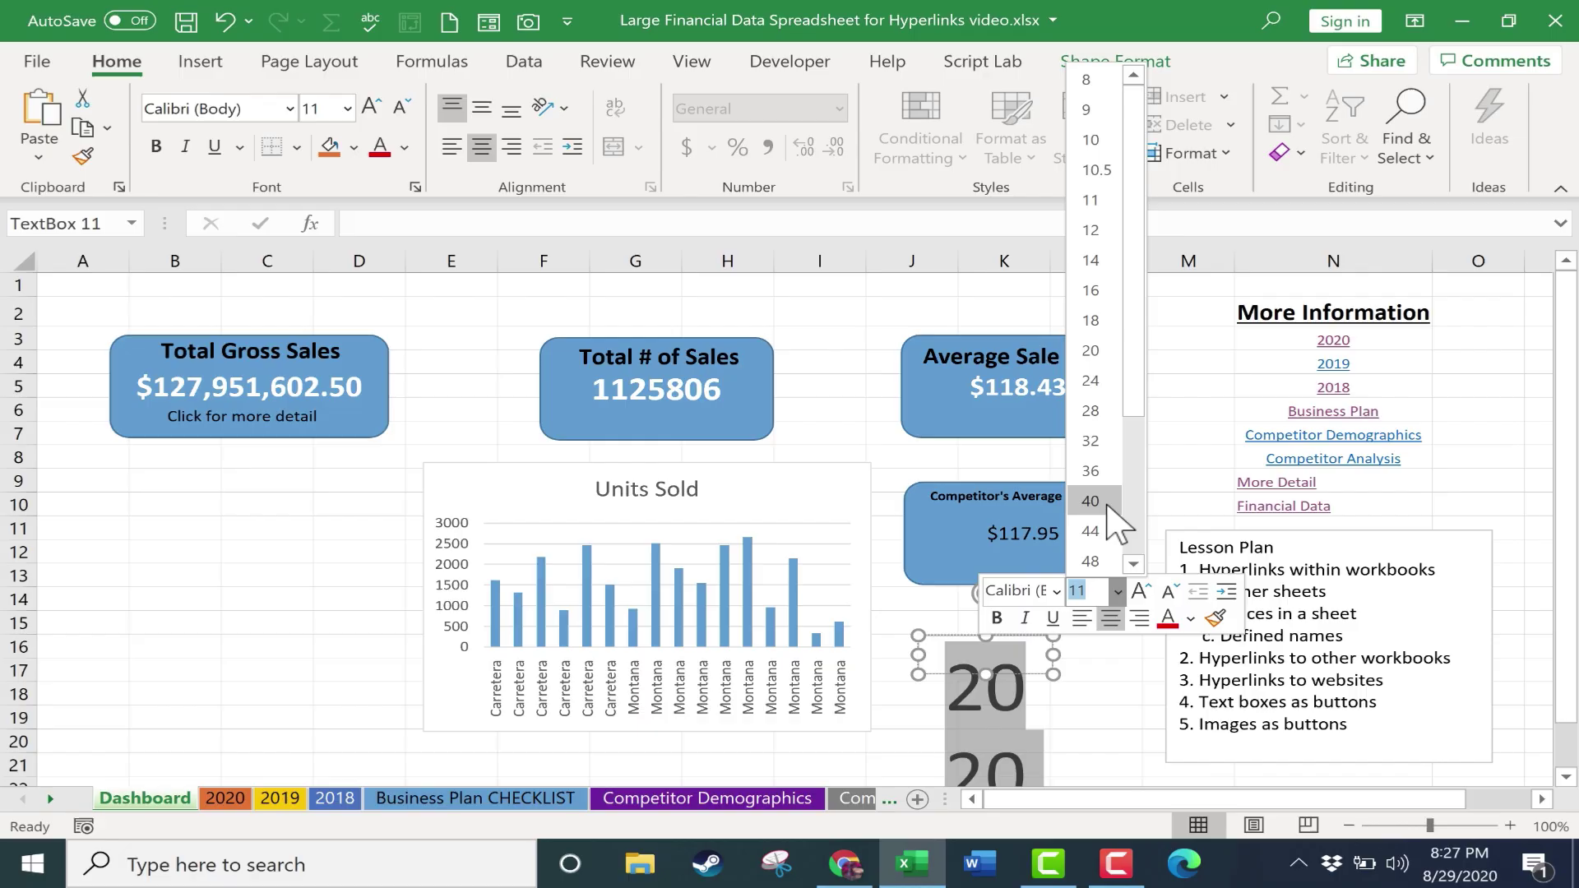
pyautogui.click(1115, 292)
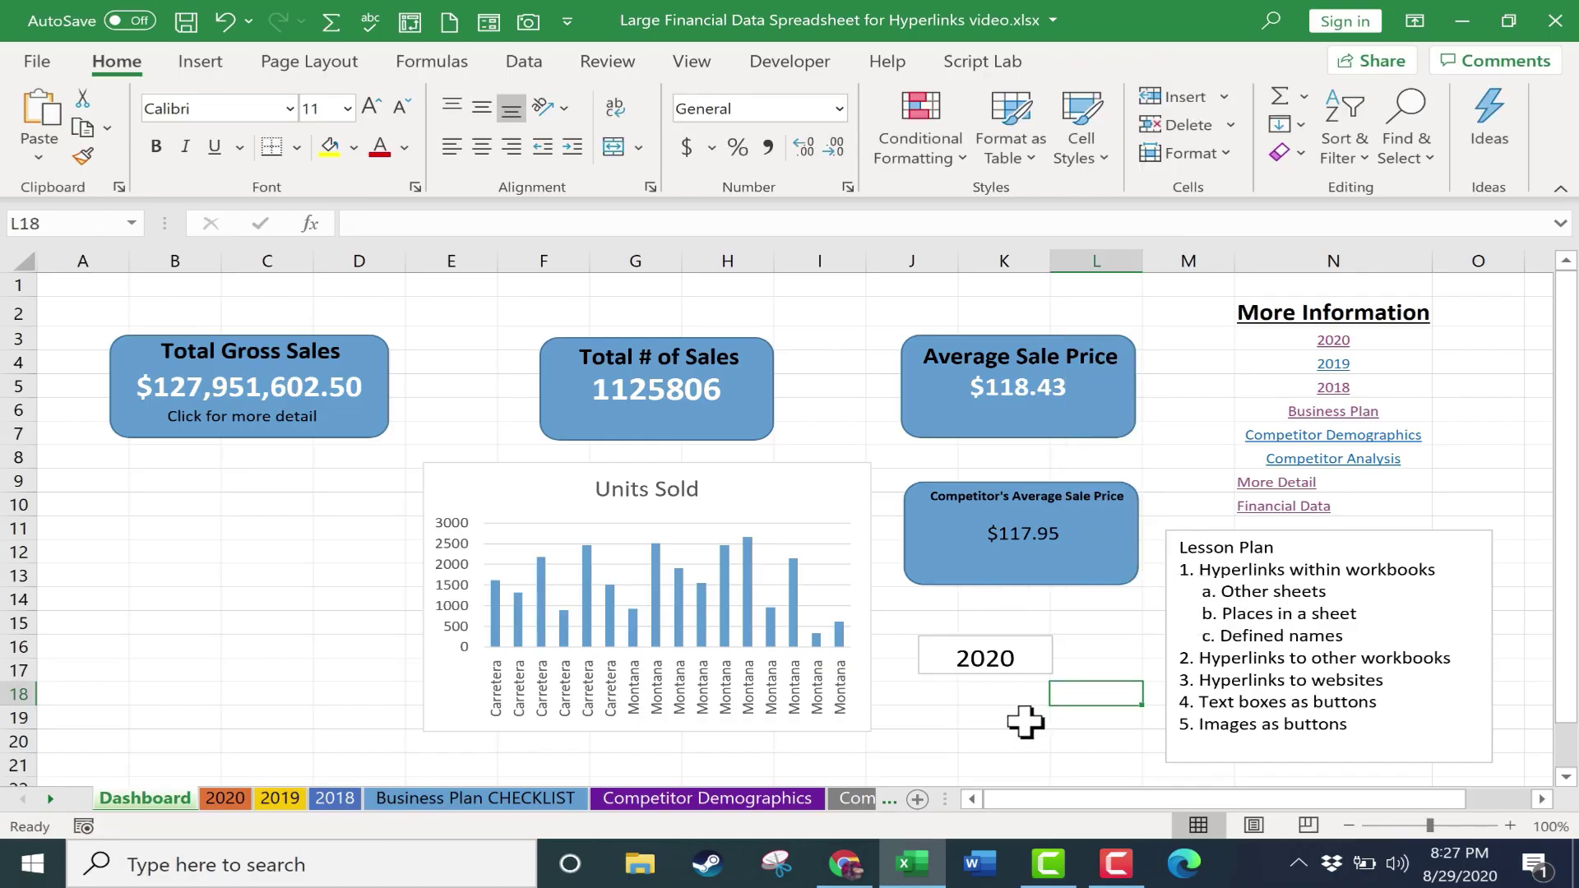
pyautogui.click(1020, 741)
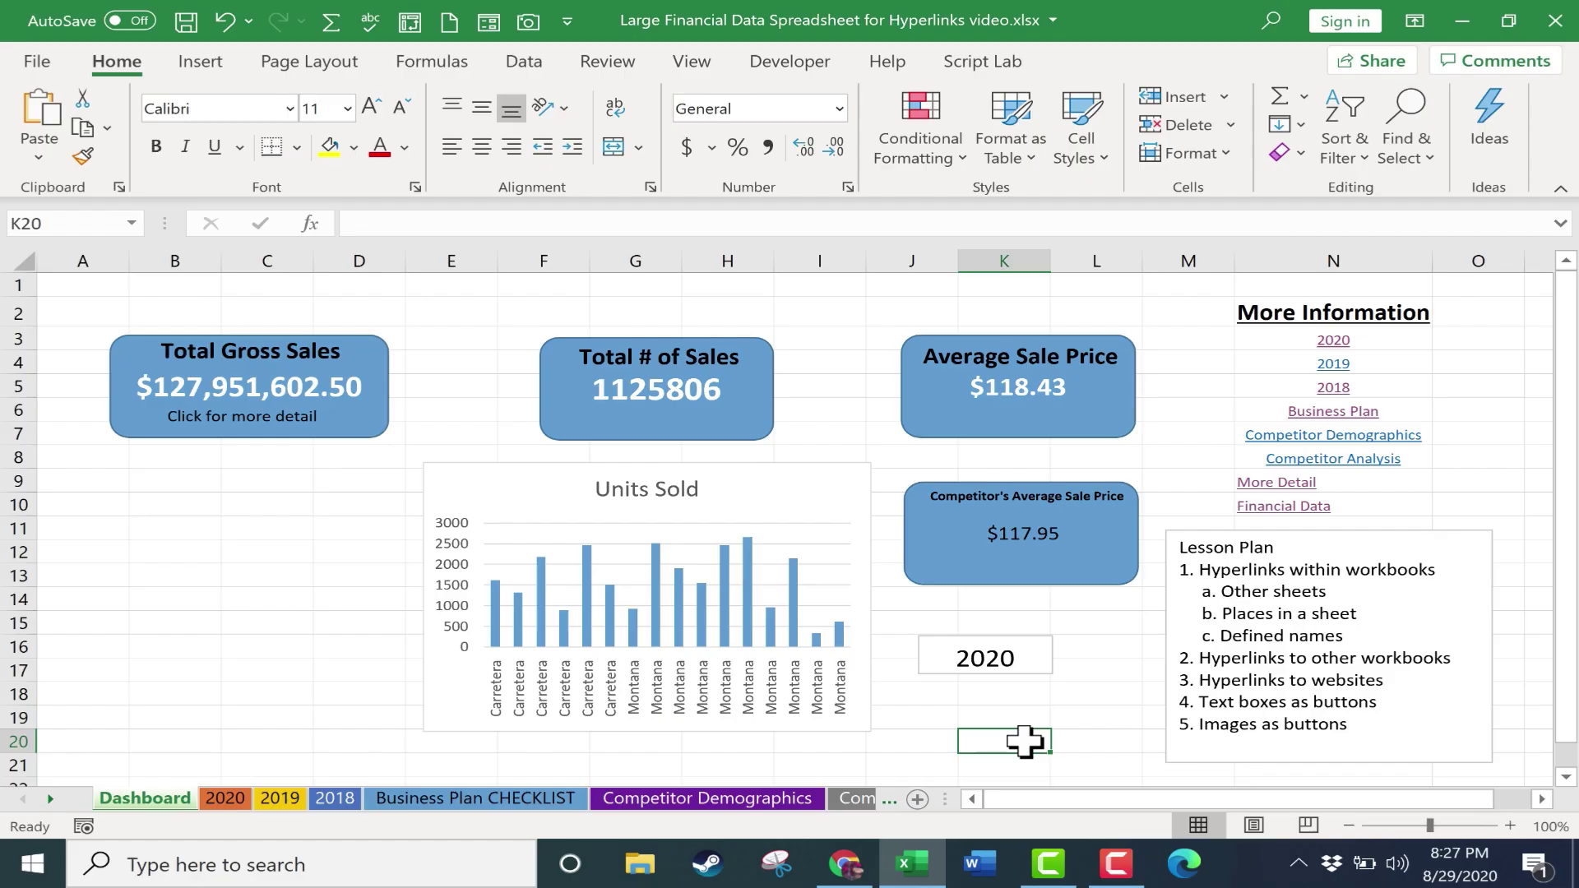
pyautogui.click(988, 650)
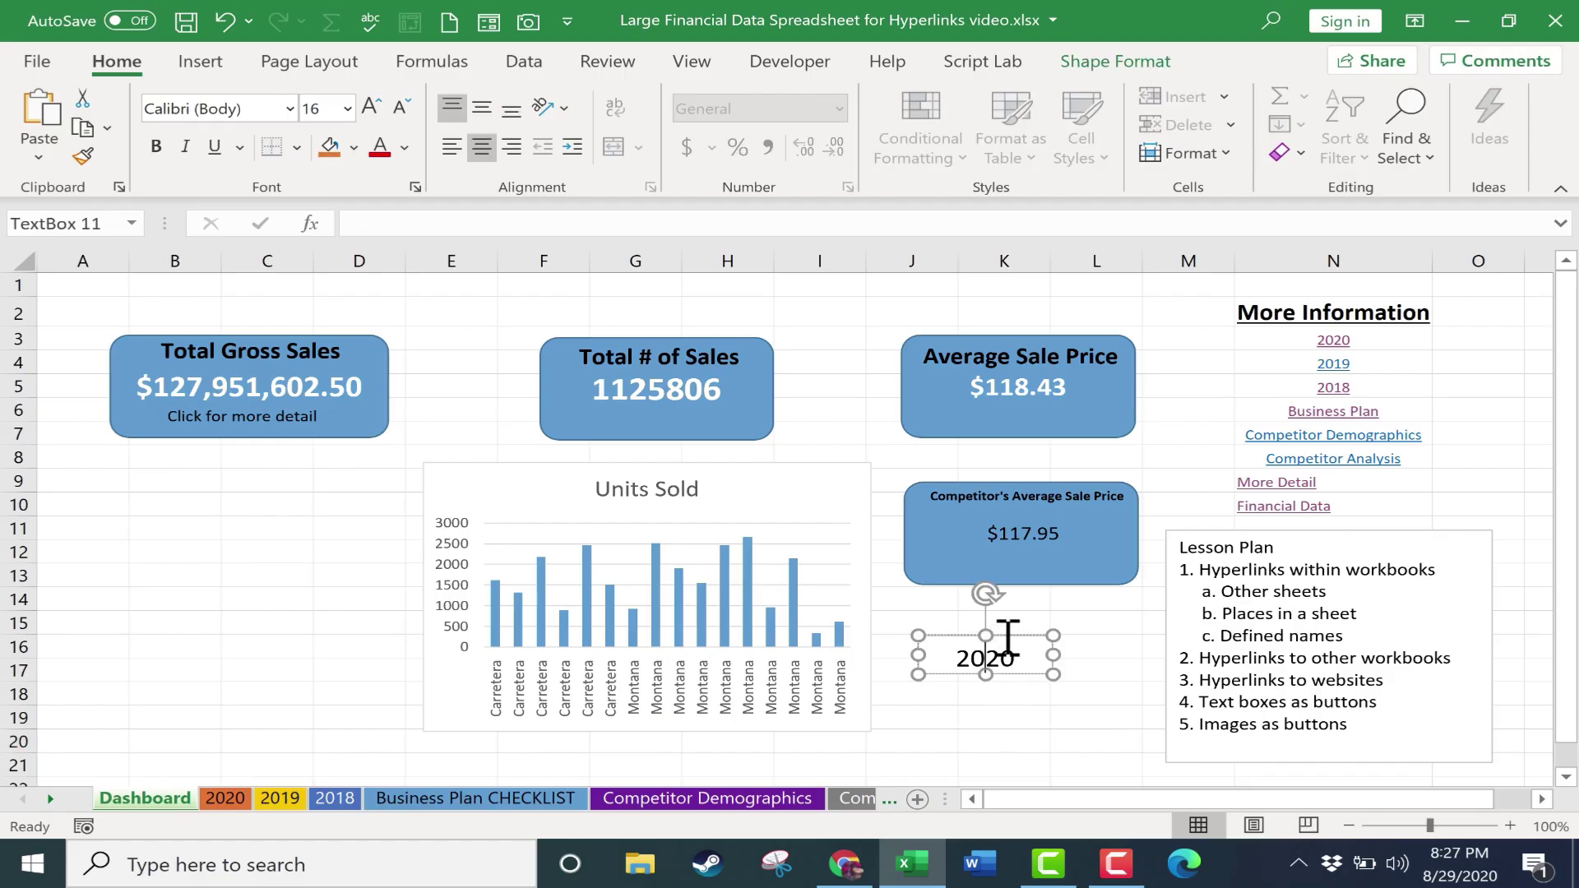
# - Hyperlink the 2020 text box to the 2020 sheet in this workbook
pyautogui.click(201, 64)
pyautogui.click(967, 113)
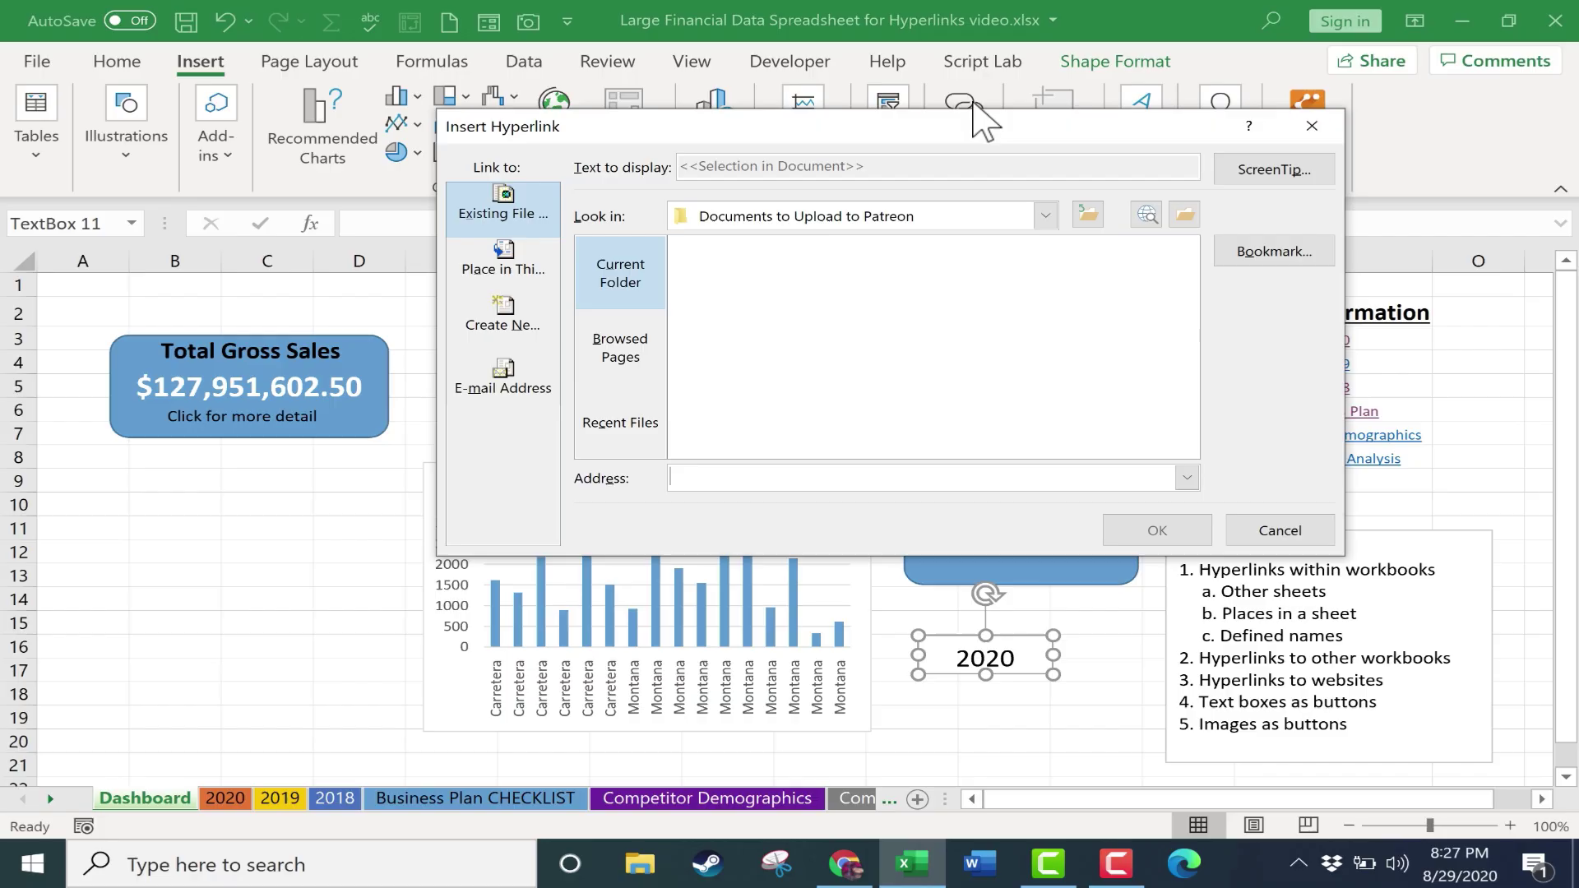
pyautogui.click(519, 257)
pyautogui.scroll(1, 658, 345)
pyautogui.click(634, 335)
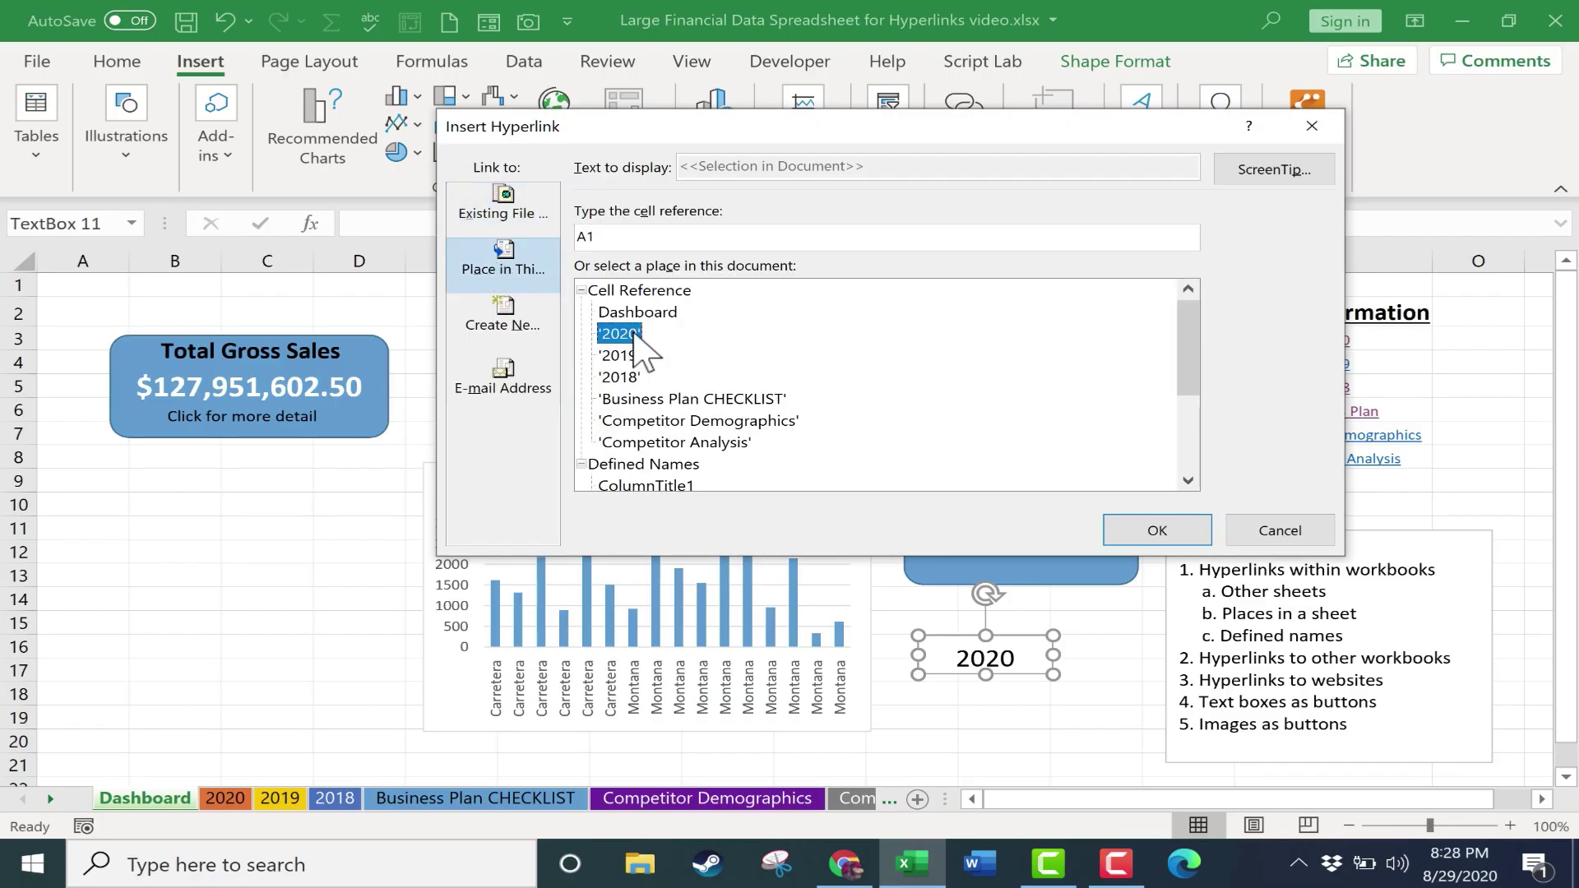
pyautogui.press('Return')
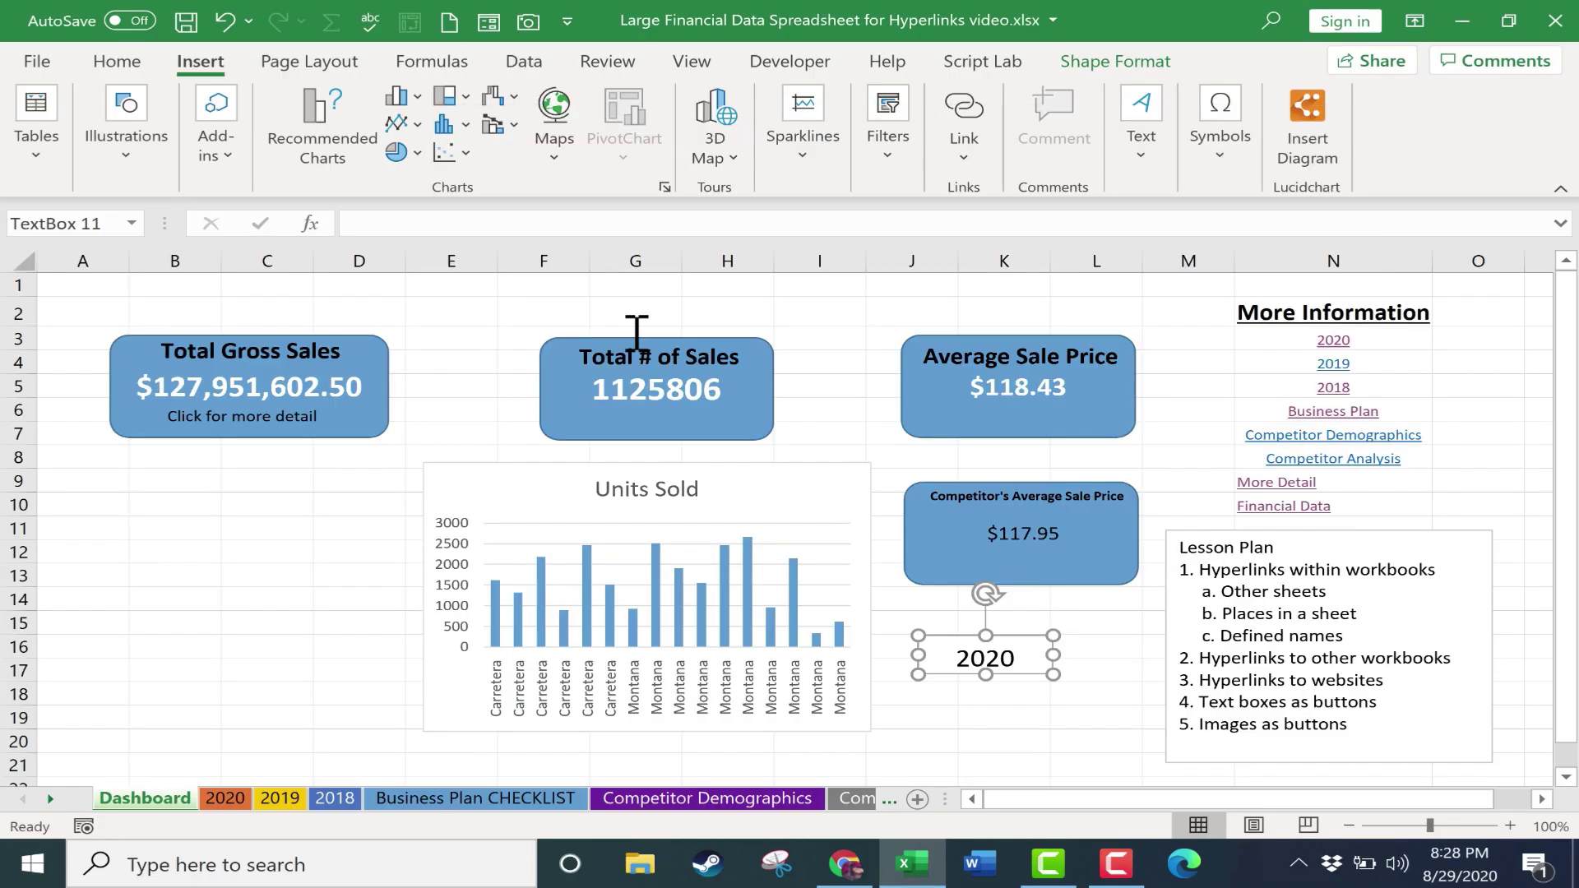
# - Test the 2020 link, then return to the Dashboard sheet
pyautogui.click(1069, 716)
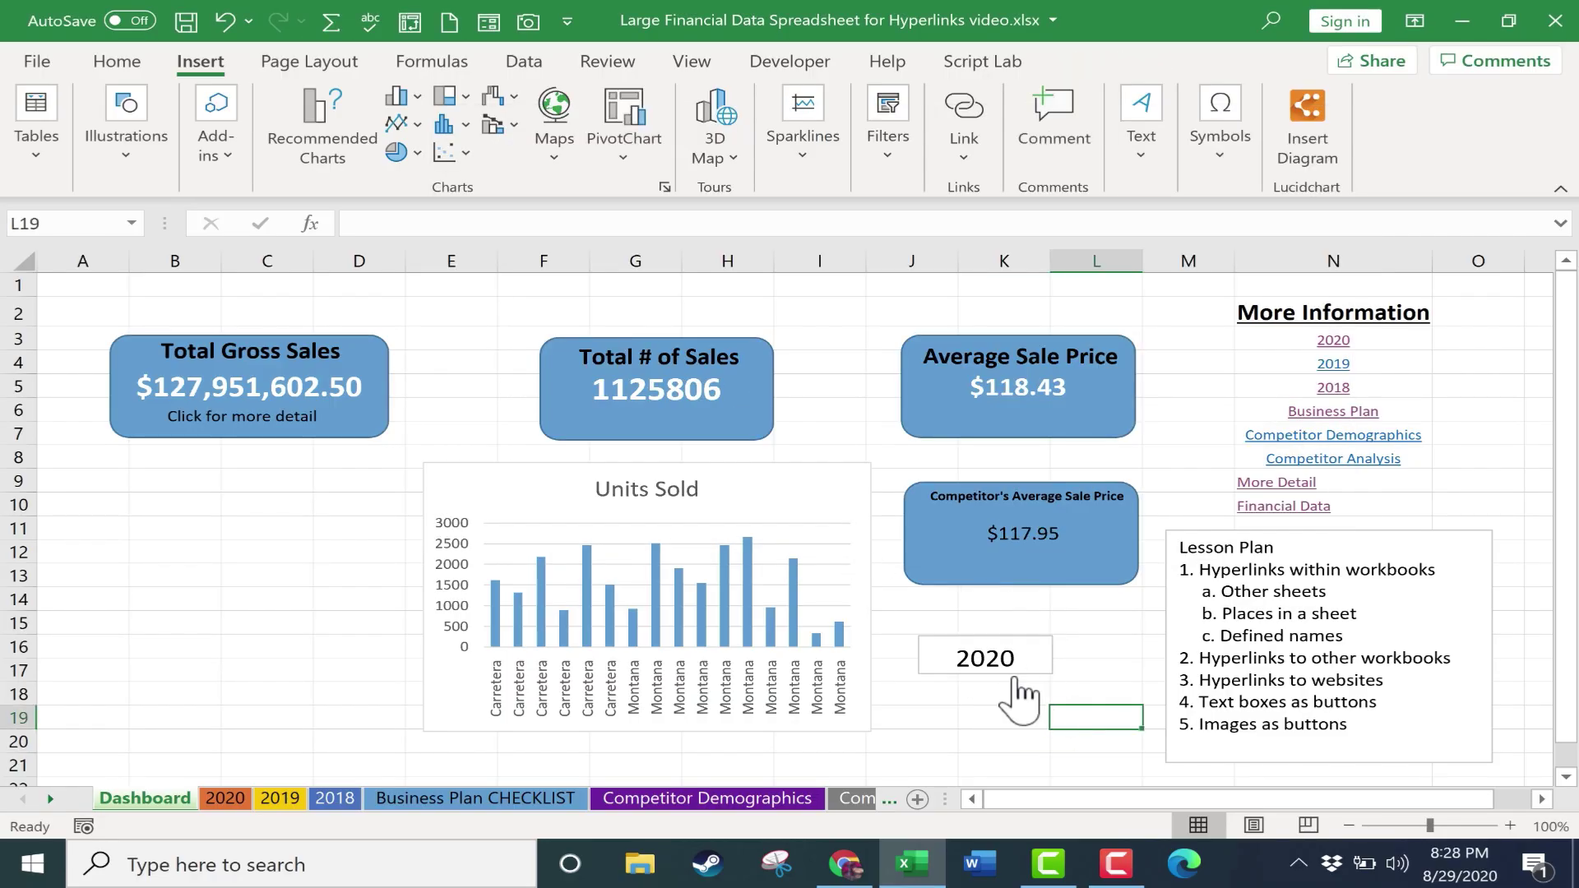
pyautogui.click(934, 653)
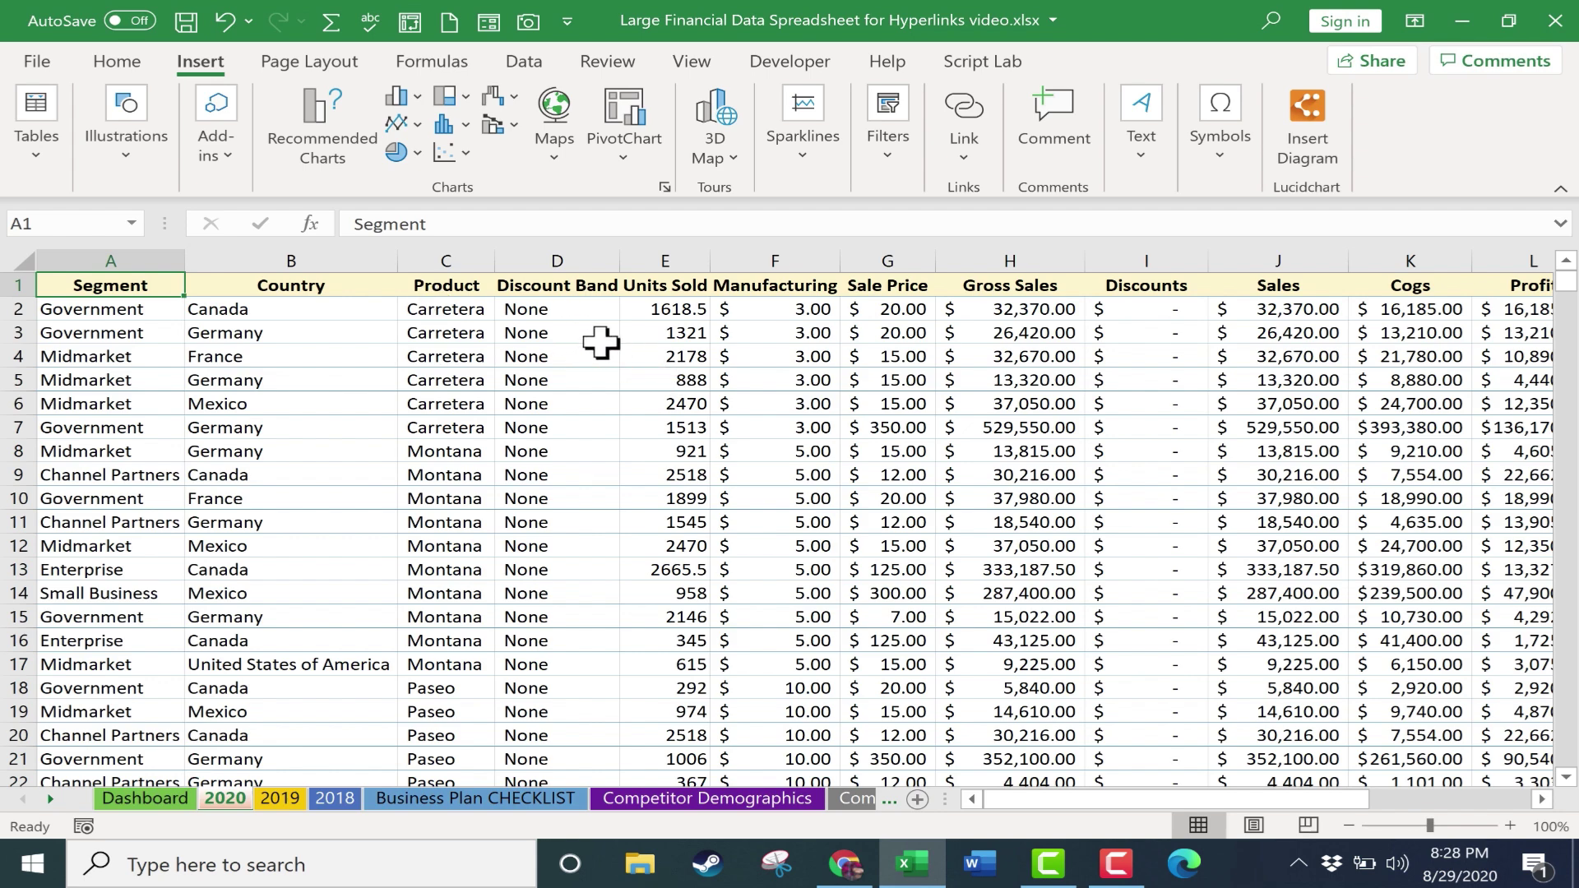
pyautogui.click(141, 798)
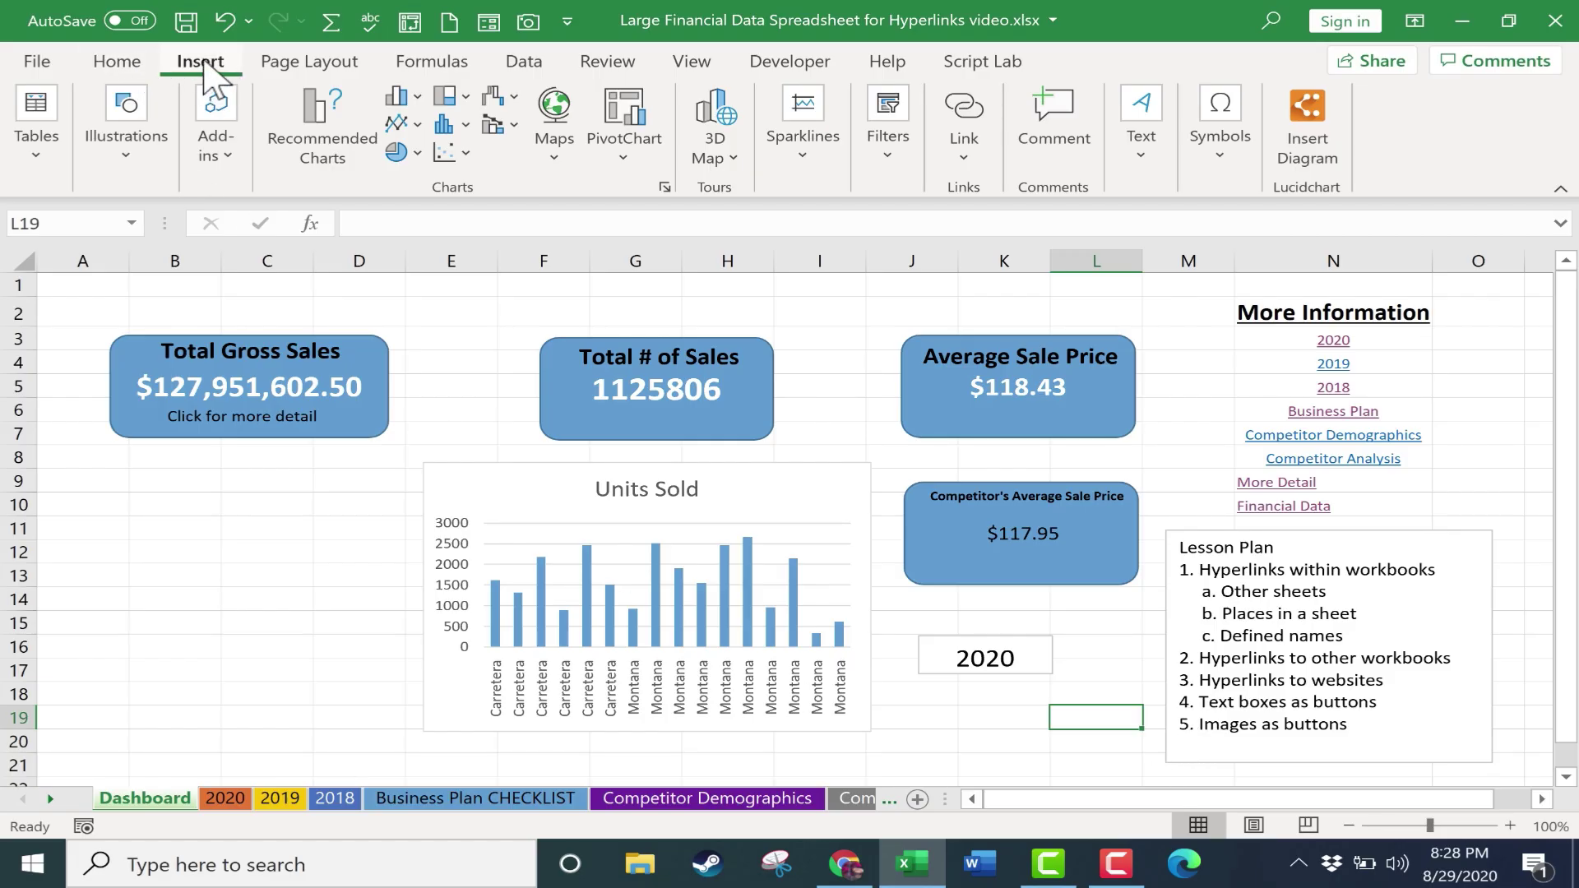
# - Search online pictures for 'Demographics' and insert the 3-D pie image
pyautogui.click(133, 125)
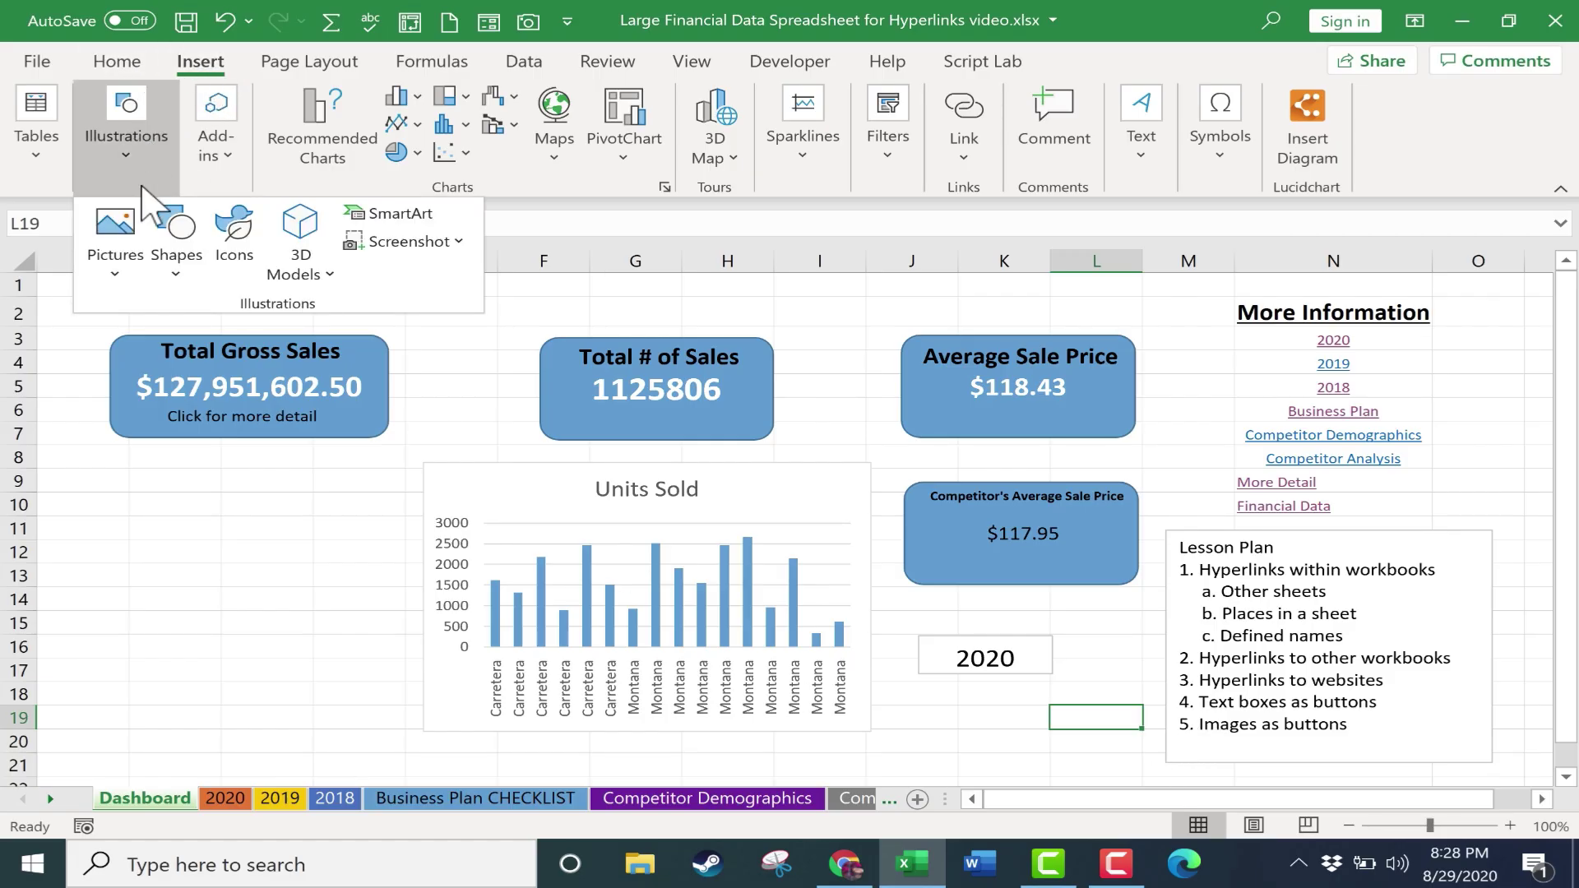
pyautogui.click(117, 230)
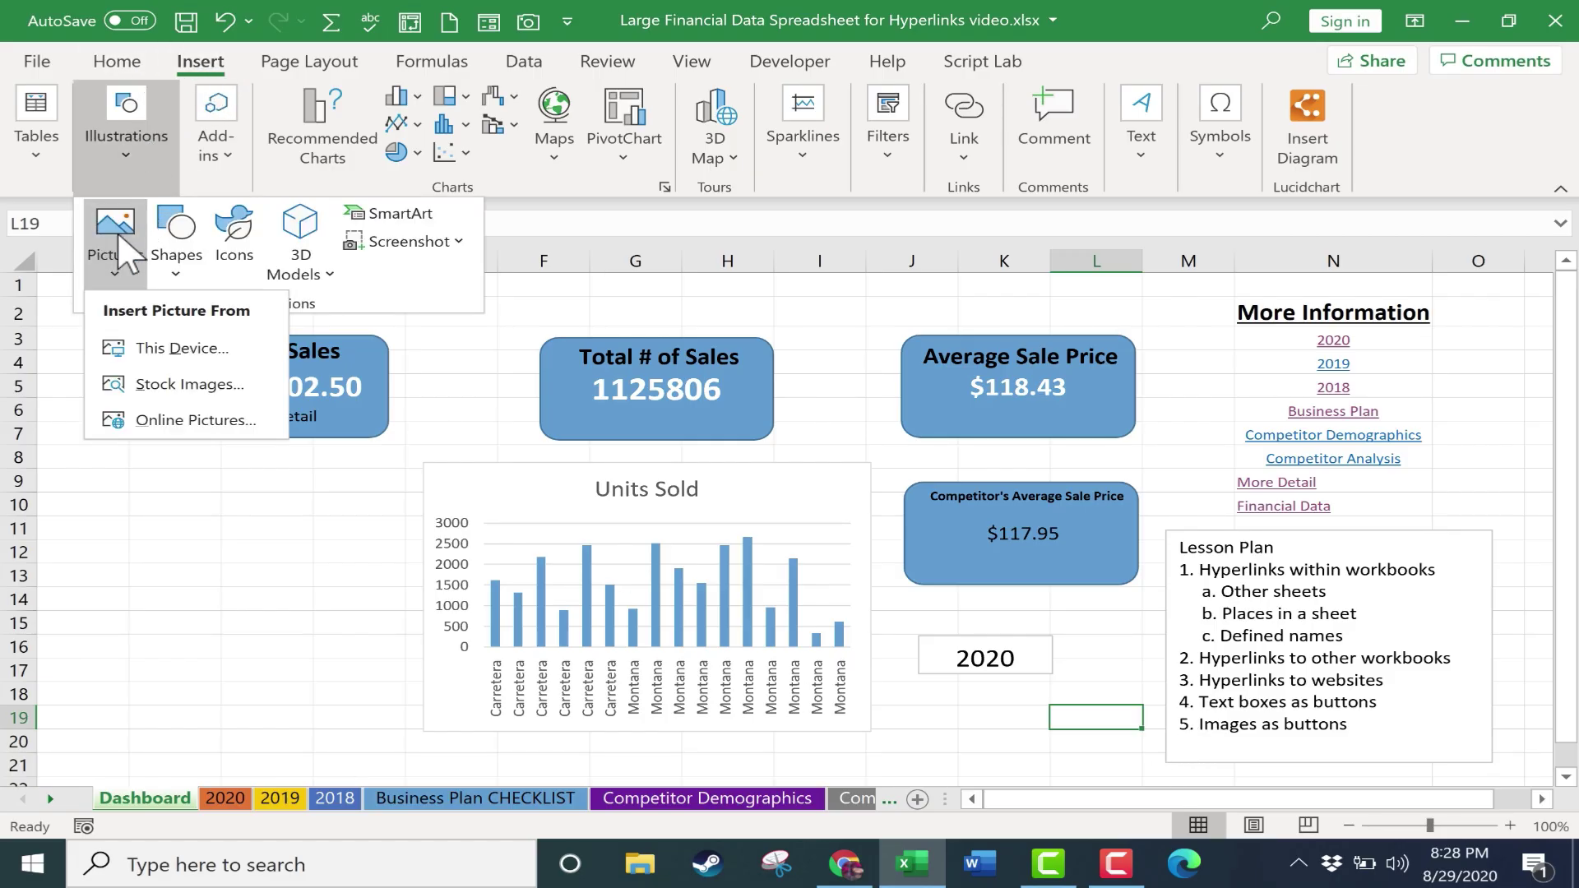
pyautogui.click(158, 436)
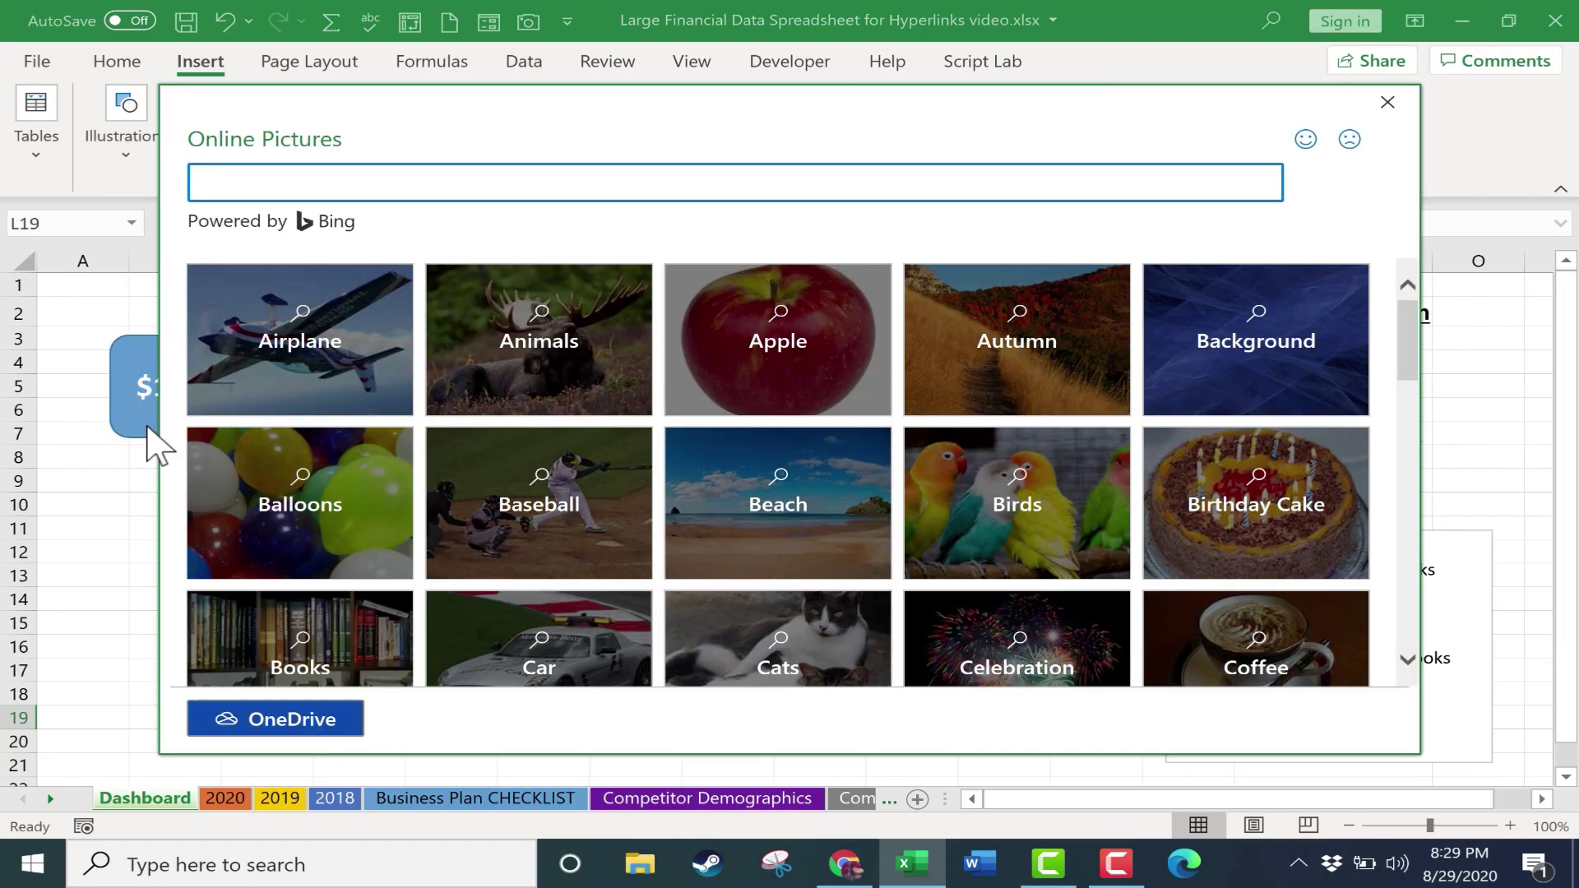
pyautogui.write('Demographics')
pyautogui.press('Return')
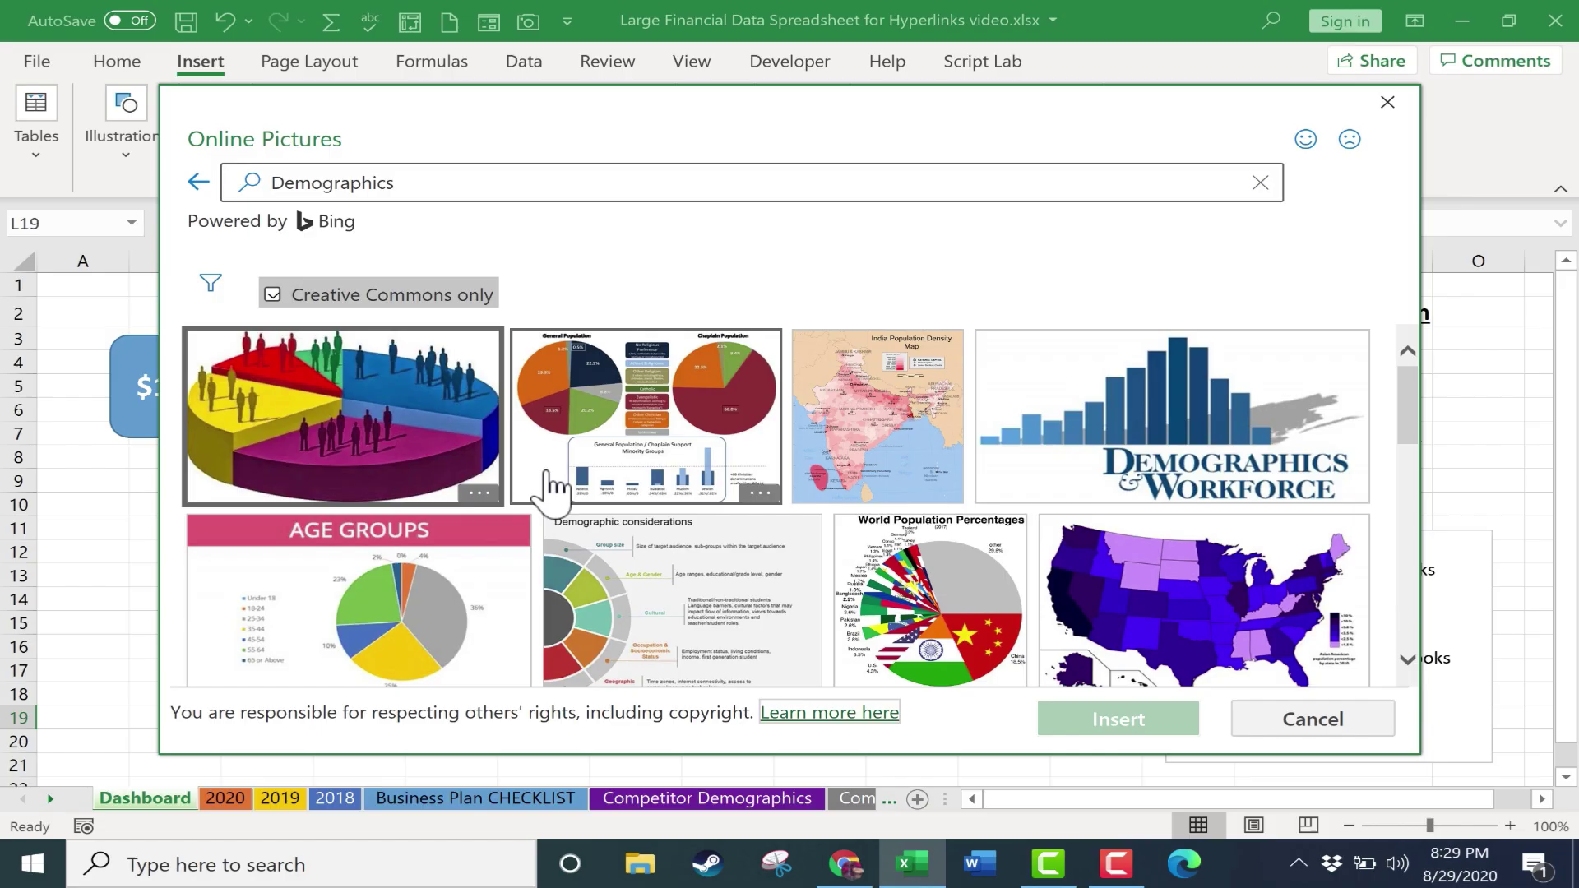
pyautogui.click(375, 435)
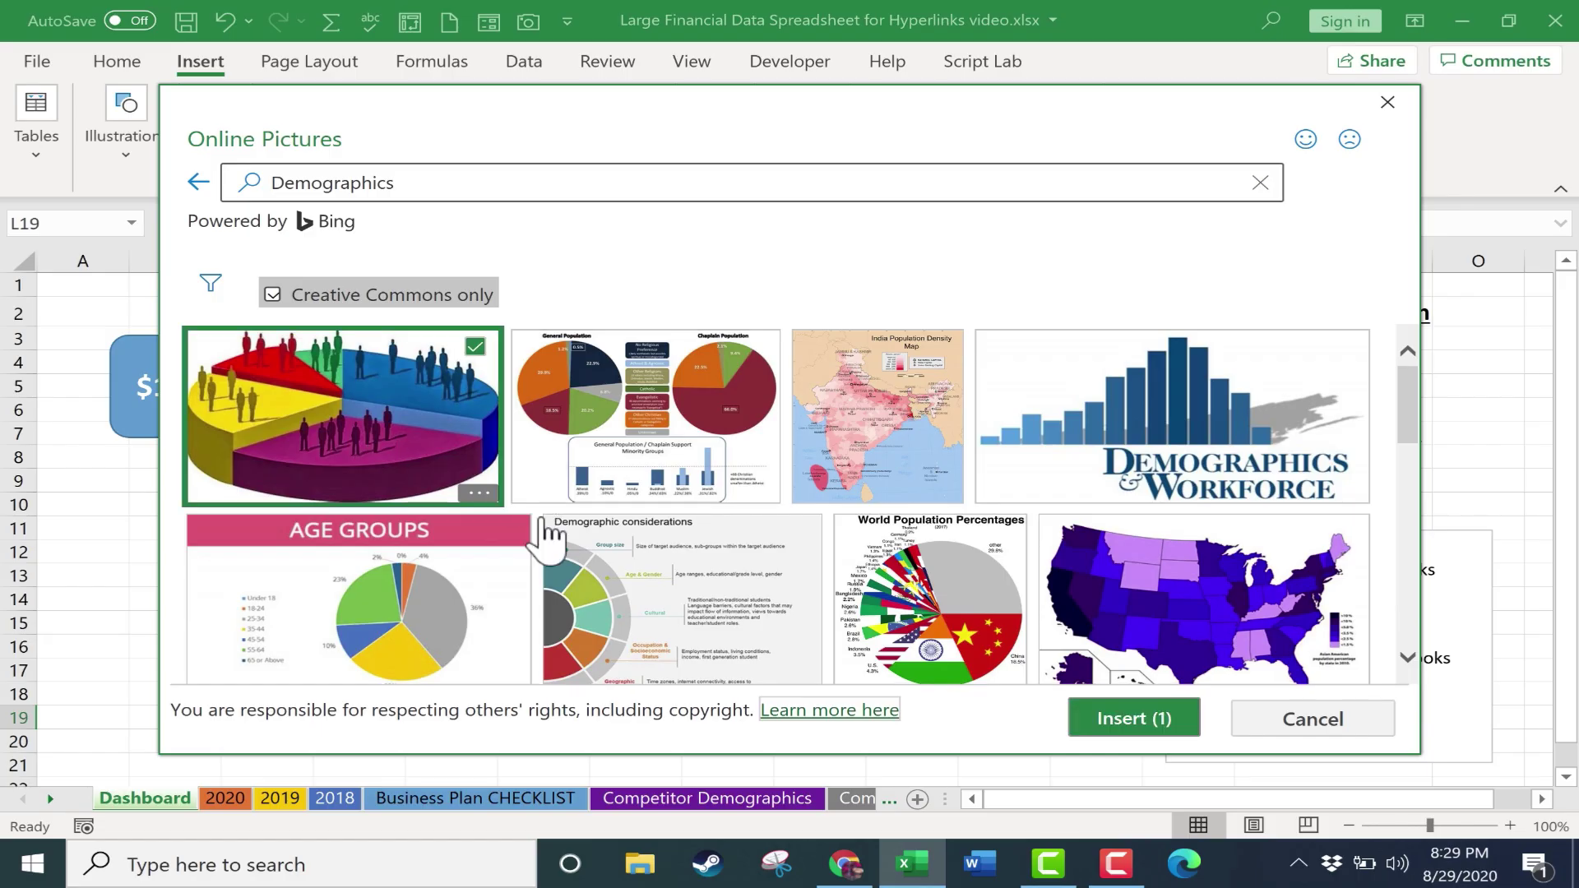
pyautogui.click(1186, 729)
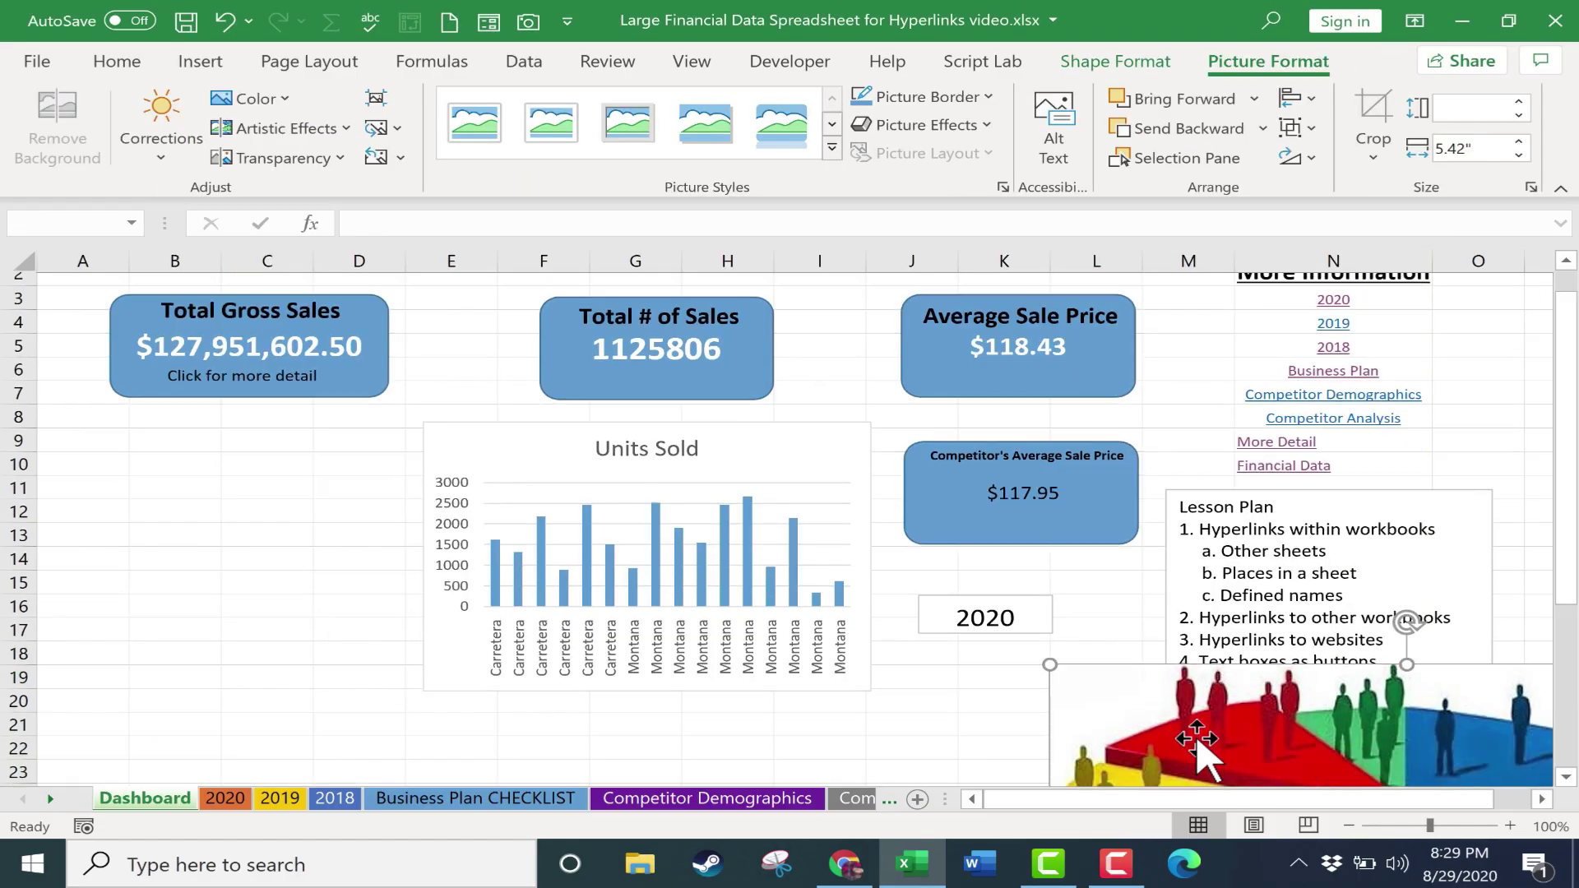
# - Shrink the demographics picture and position it beneath the 2020 text box
pyautogui.moveTo(1233, 547); pyautogui.dragTo(1041, 502)
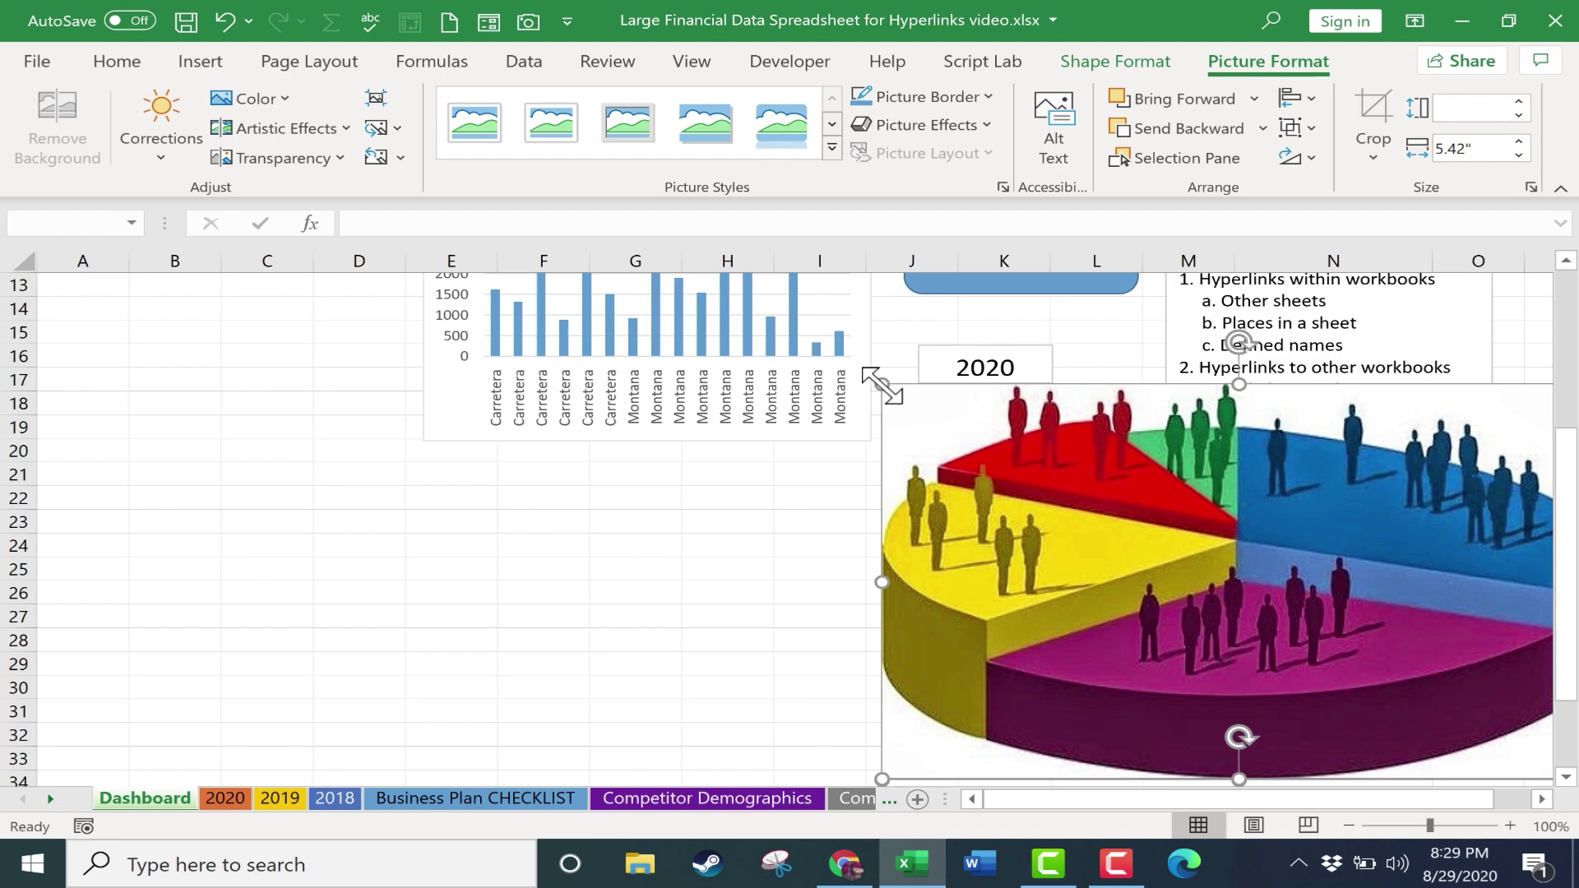
pyautogui.moveTo(874, 382); pyautogui.dragTo(1032, 475)
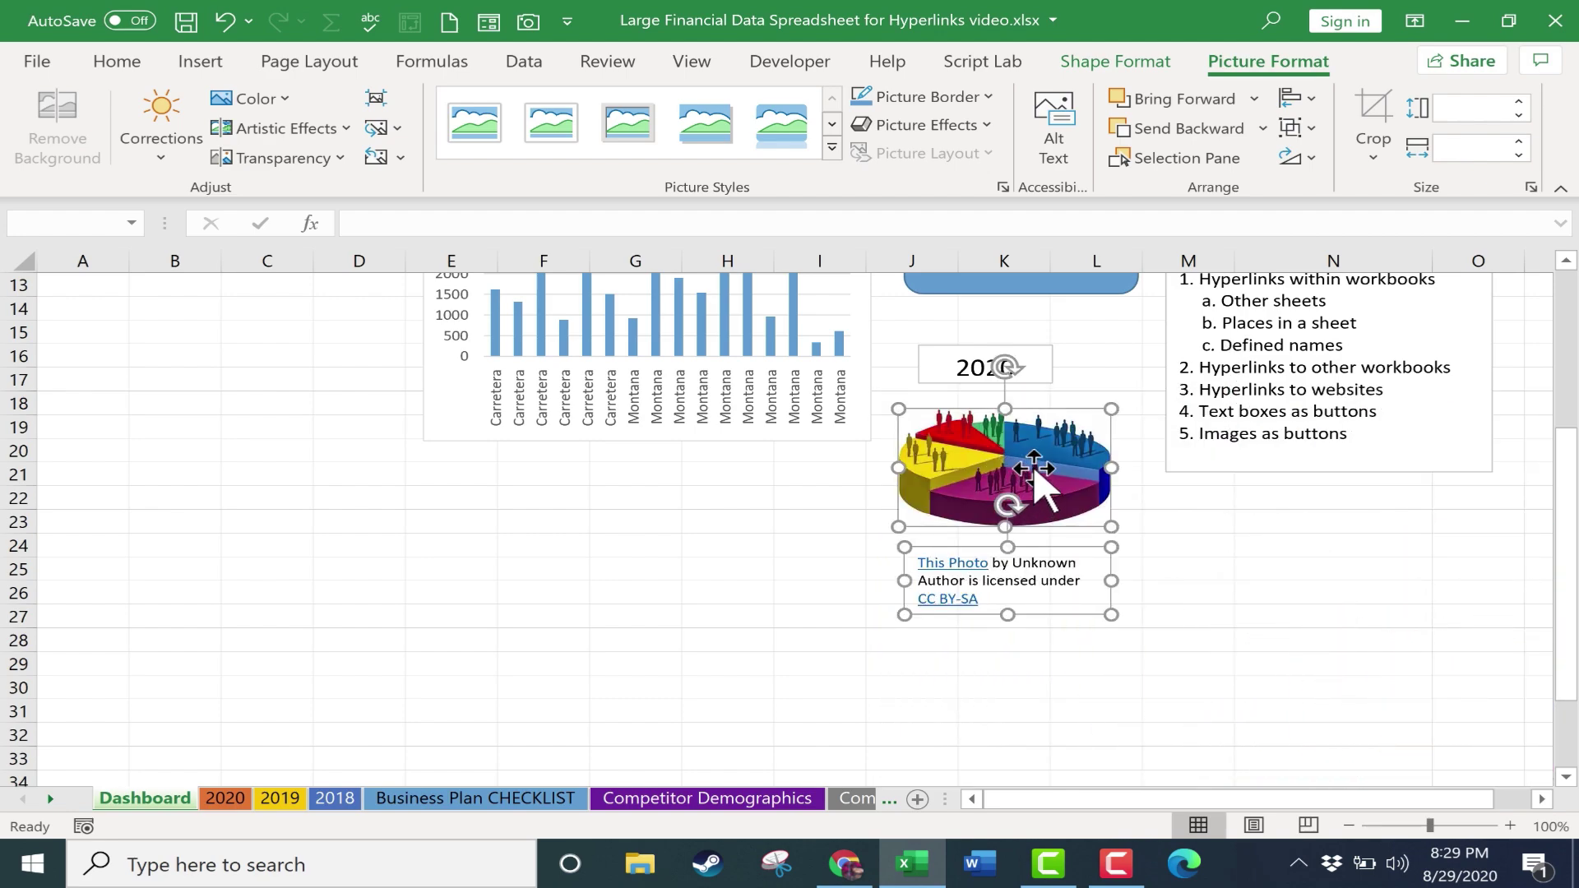
pyautogui.moveTo(1013, 468); pyautogui.dragTo(1013, 470)
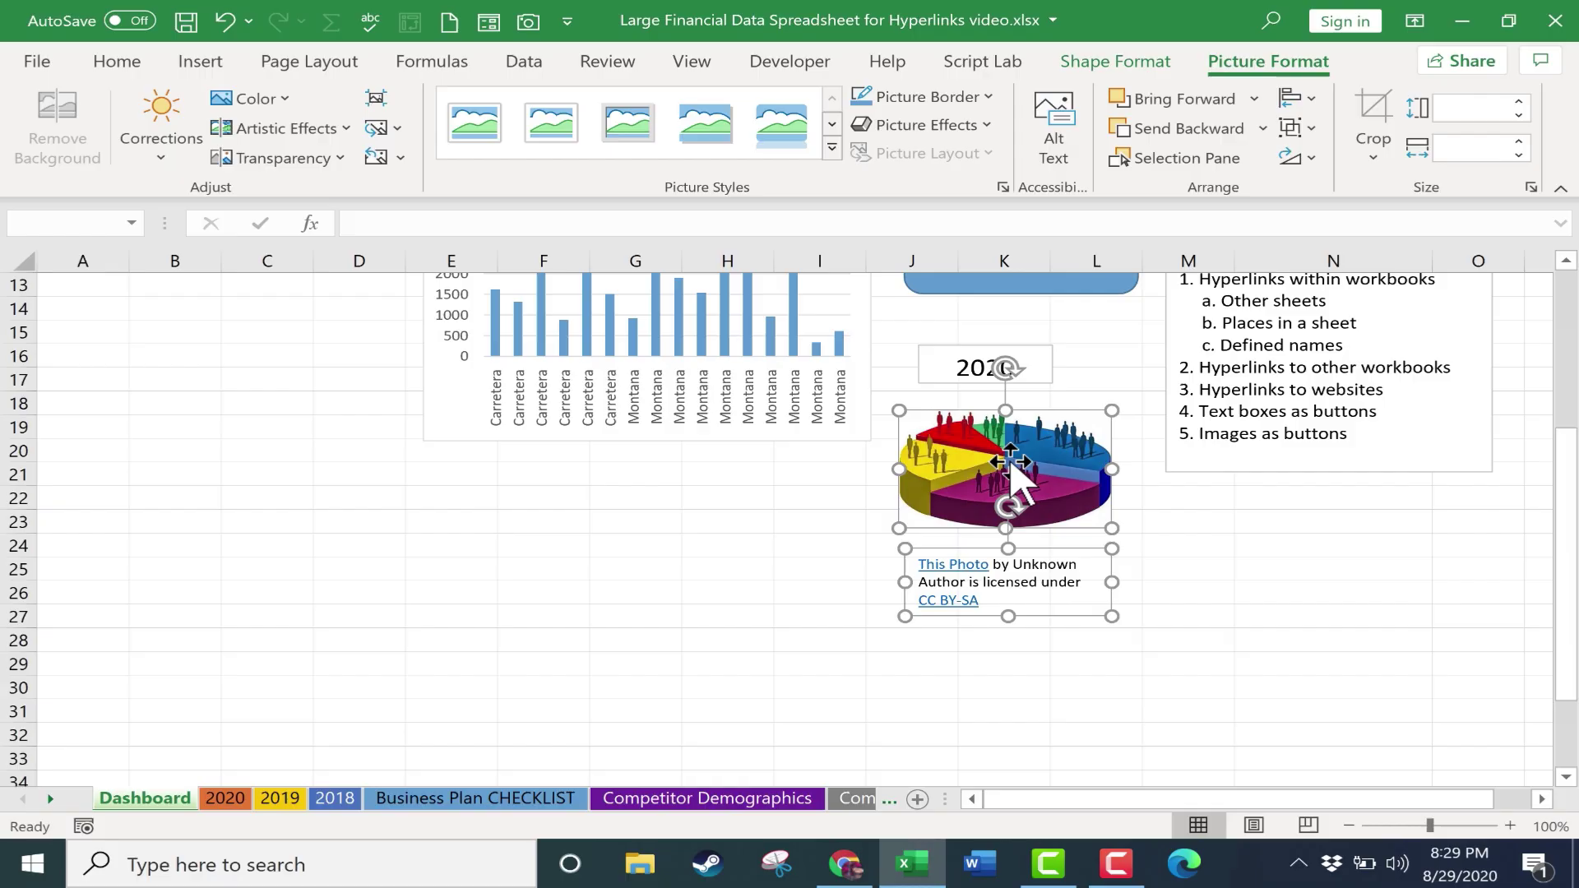
# - Hyperlink the pie picture to the Competitor Demographics sheet and test it
pyautogui.click(207, 59)
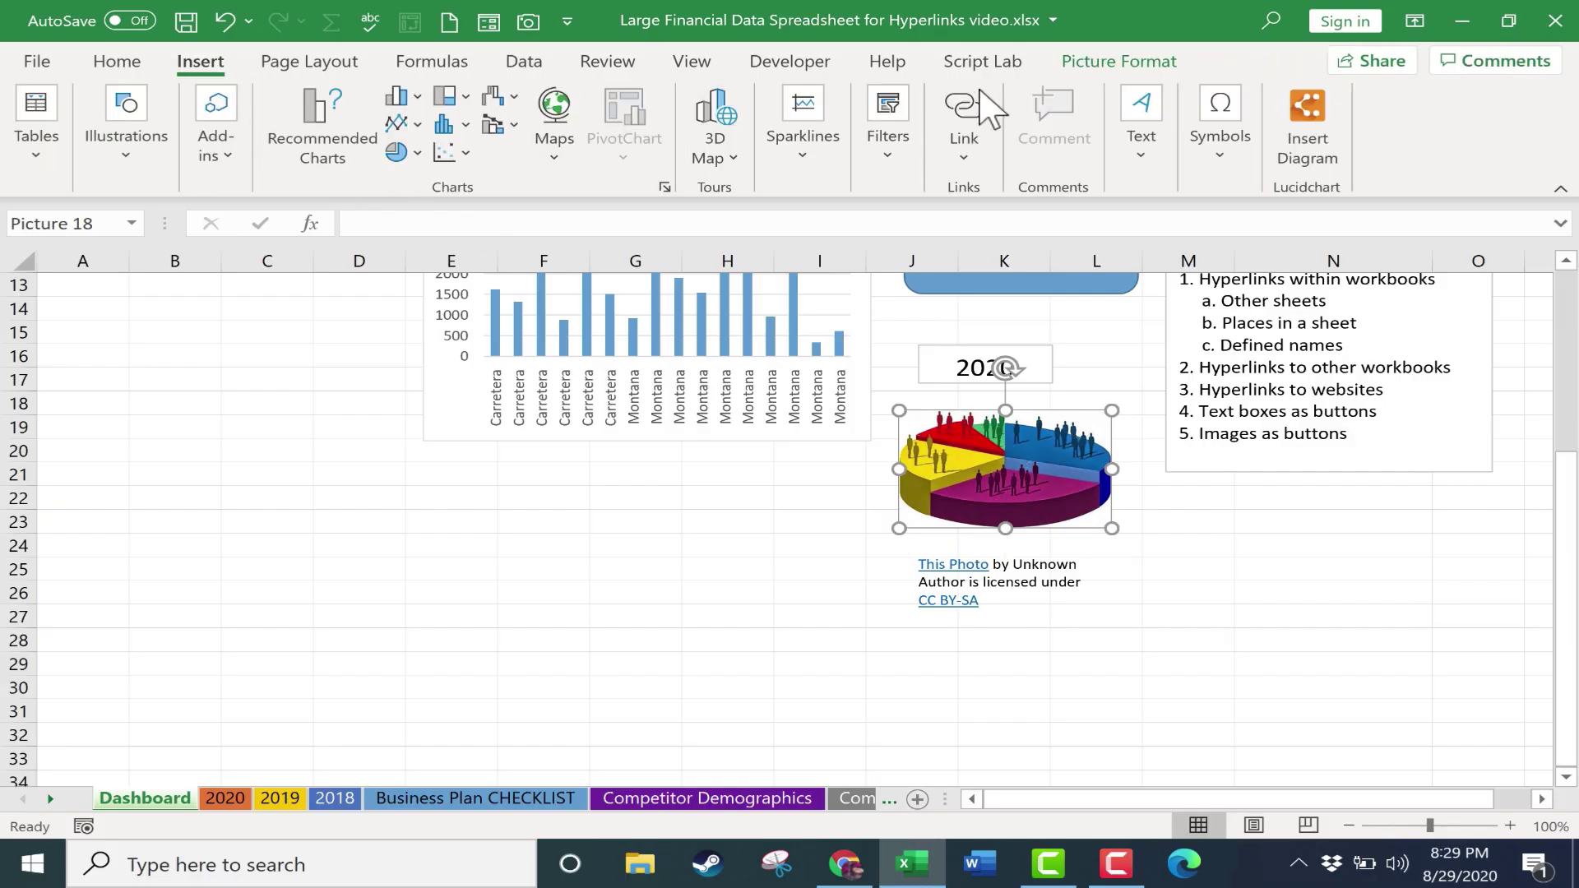
pyautogui.click(963, 123)
pyautogui.click(680, 355)
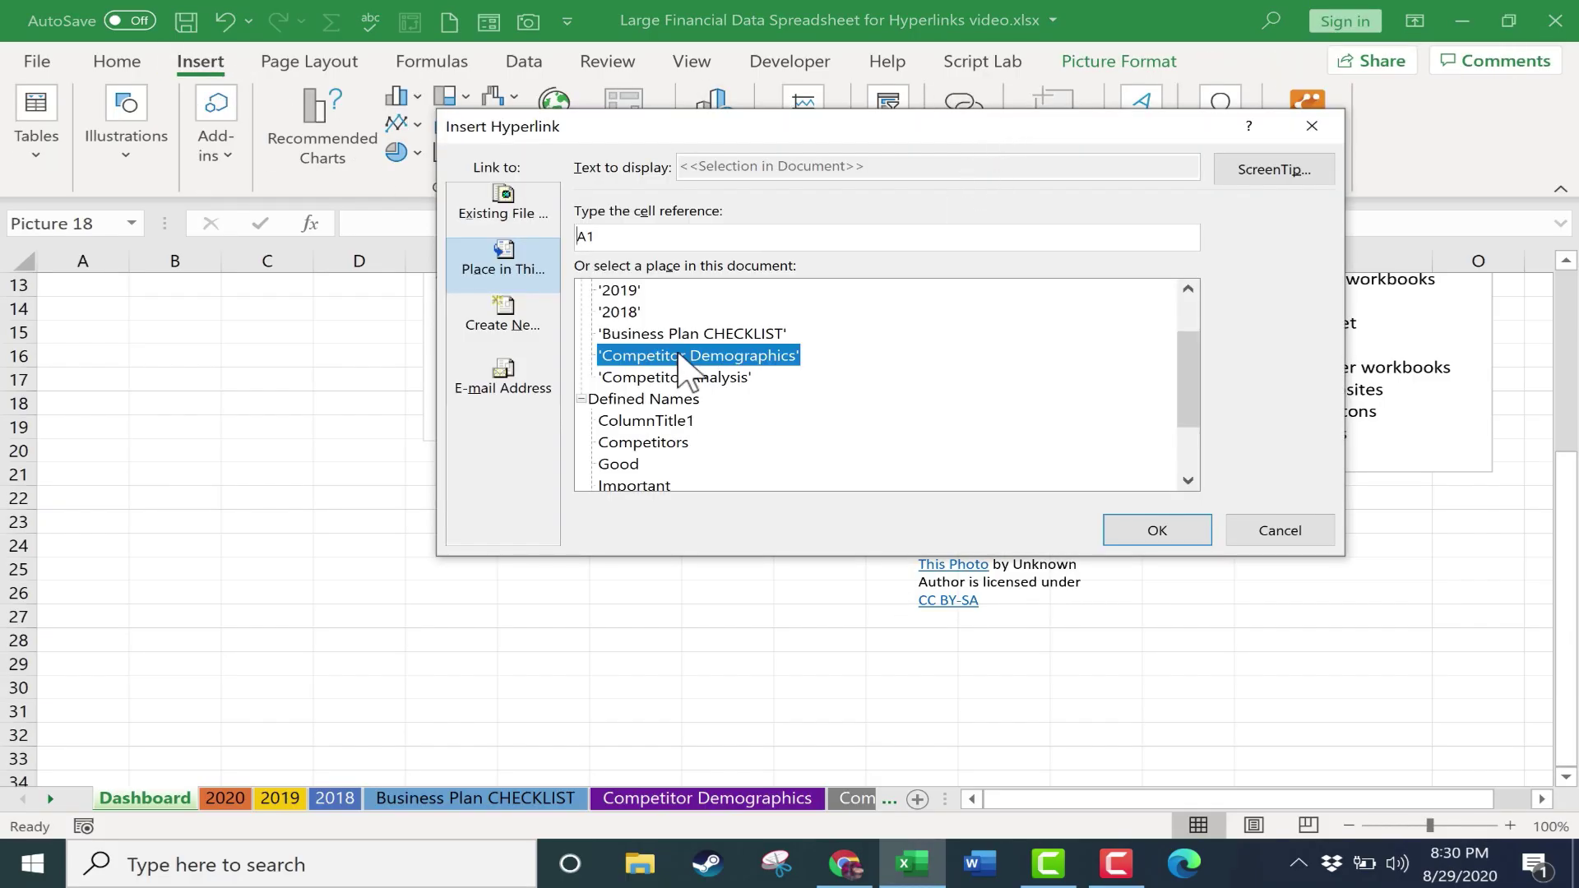
pyautogui.click(1171, 527)
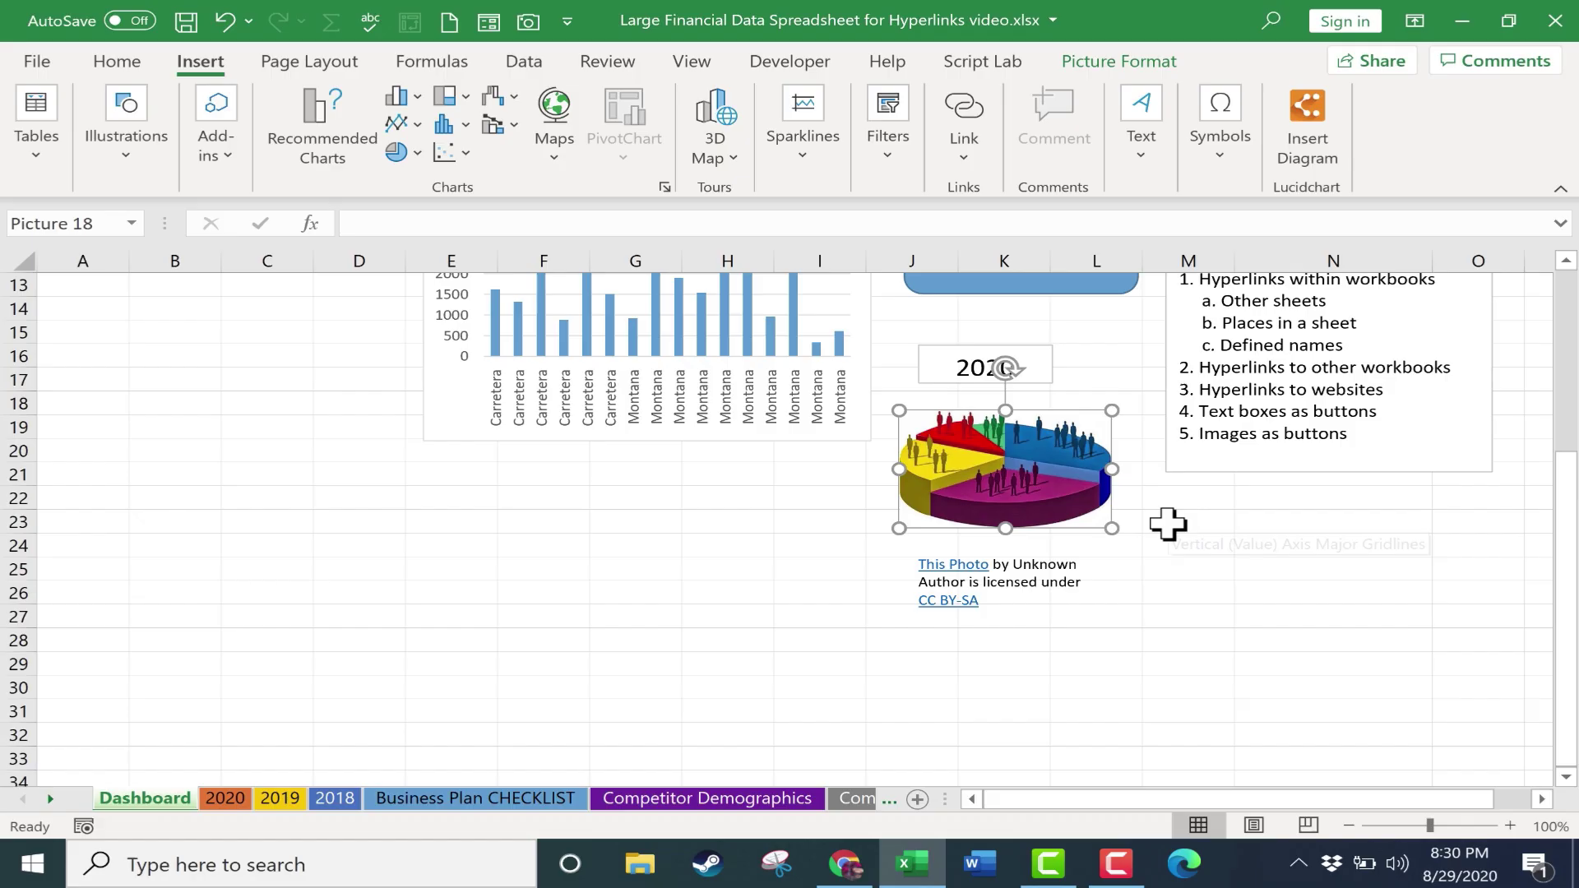
pyautogui.click(1118, 618)
pyautogui.click(1036, 500)
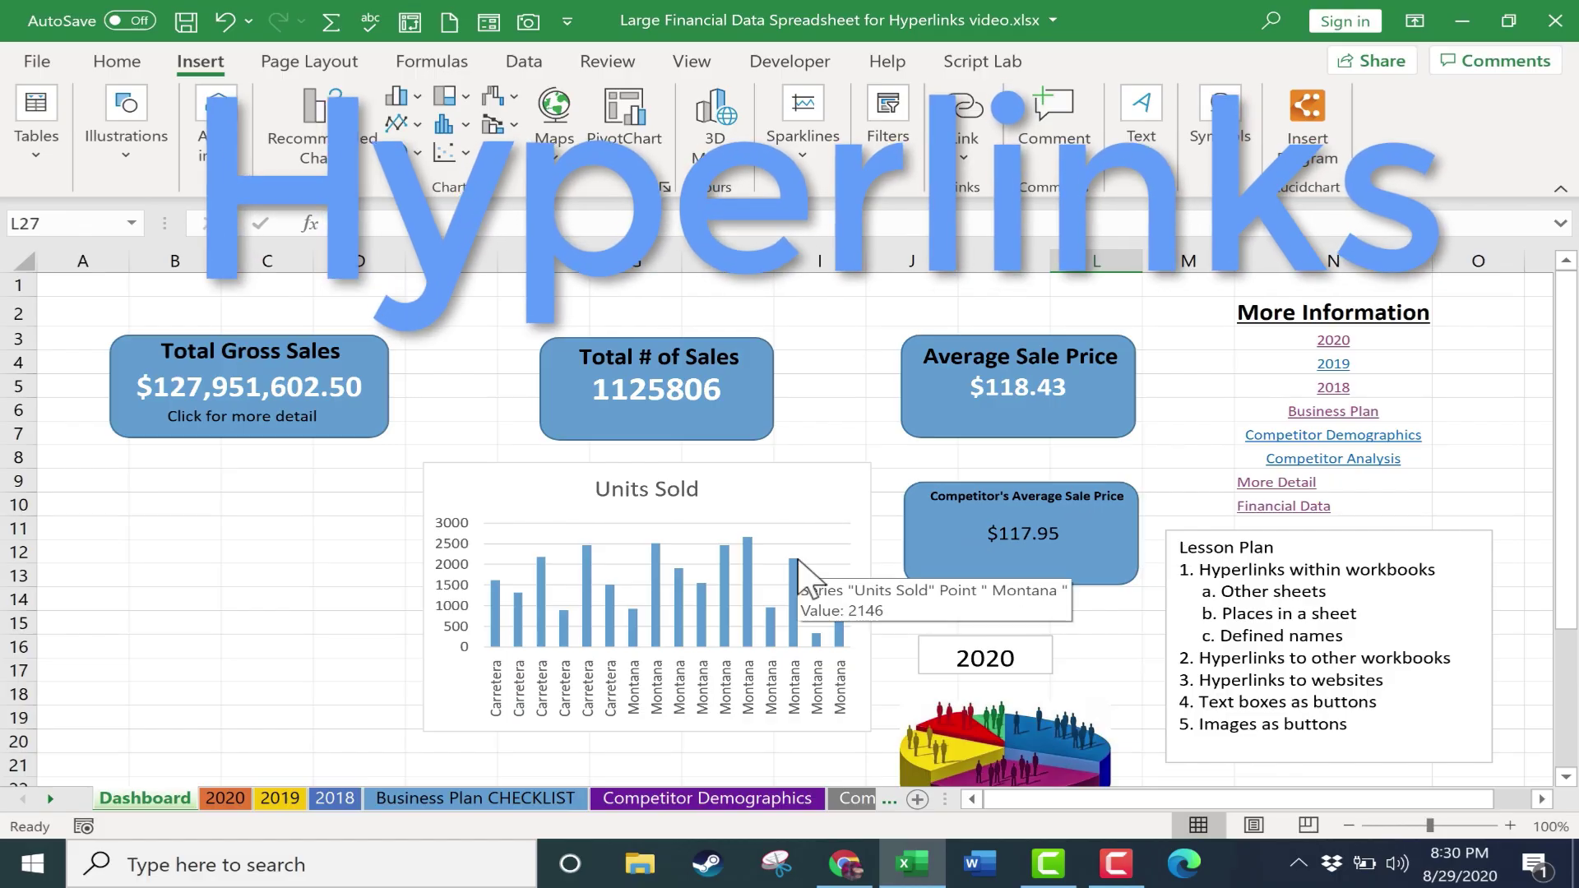
pyautogui.click(985, 657)
pyautogui.click(963, 115)
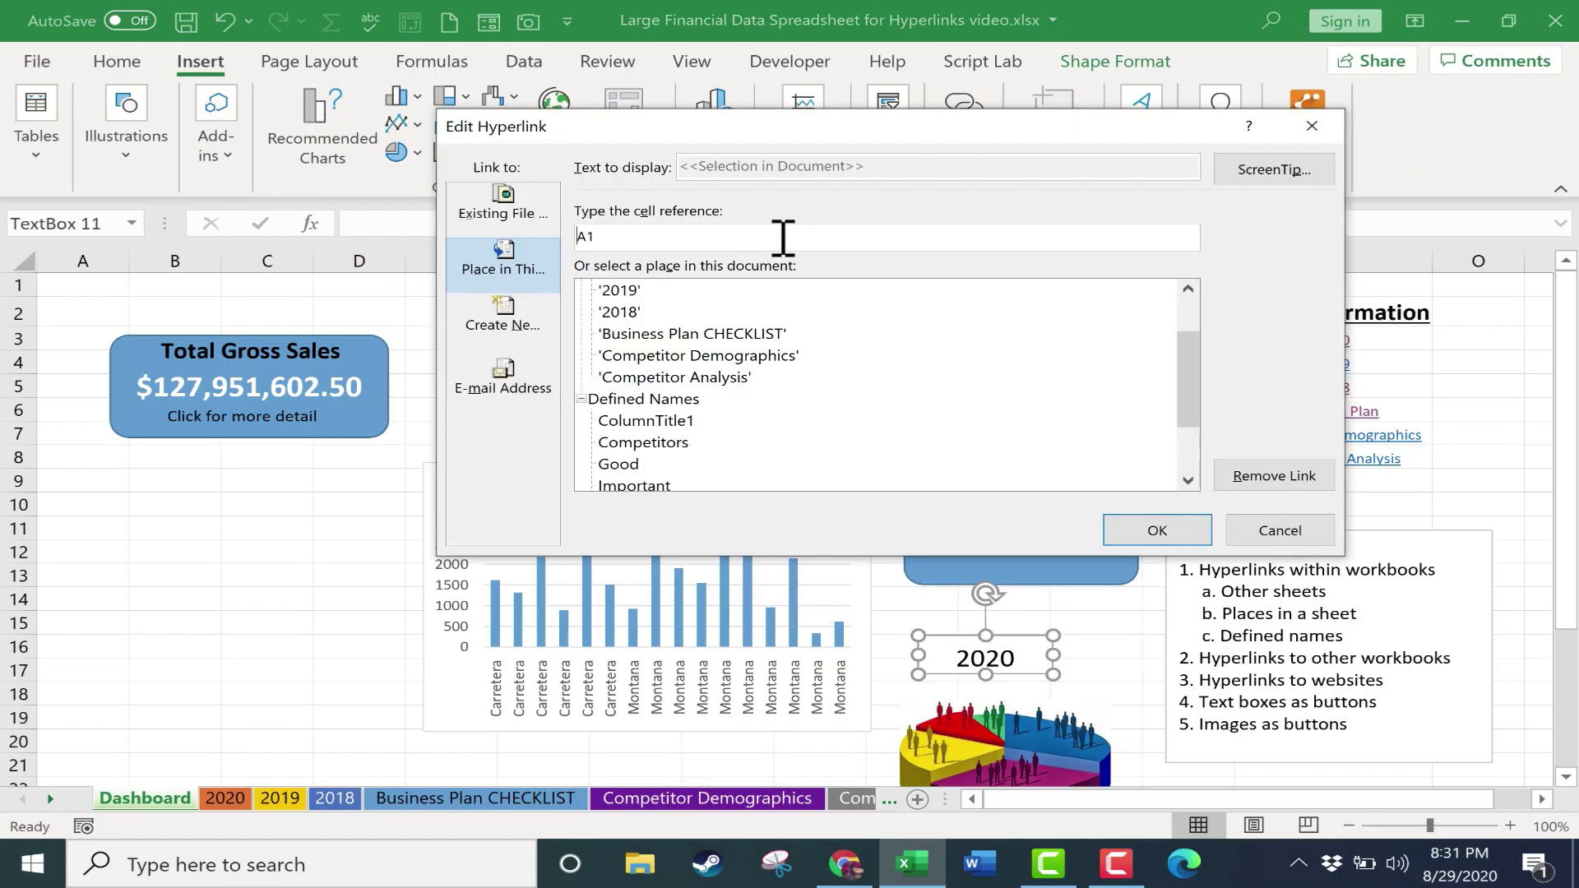
pyautogui.click(489, 325)
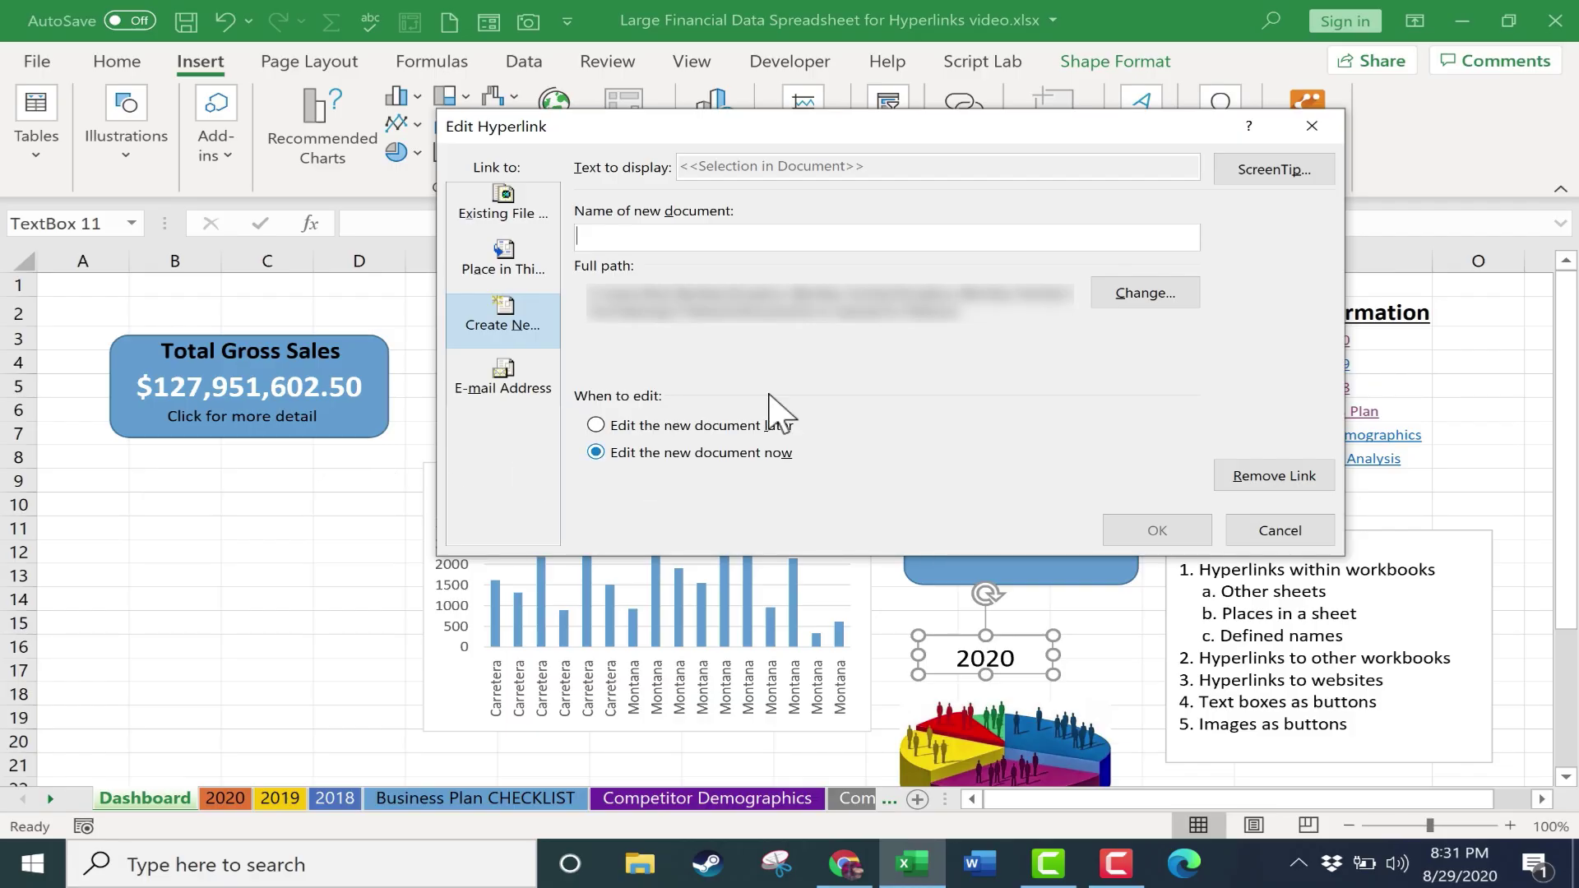
pyautogui.click(518, 381)
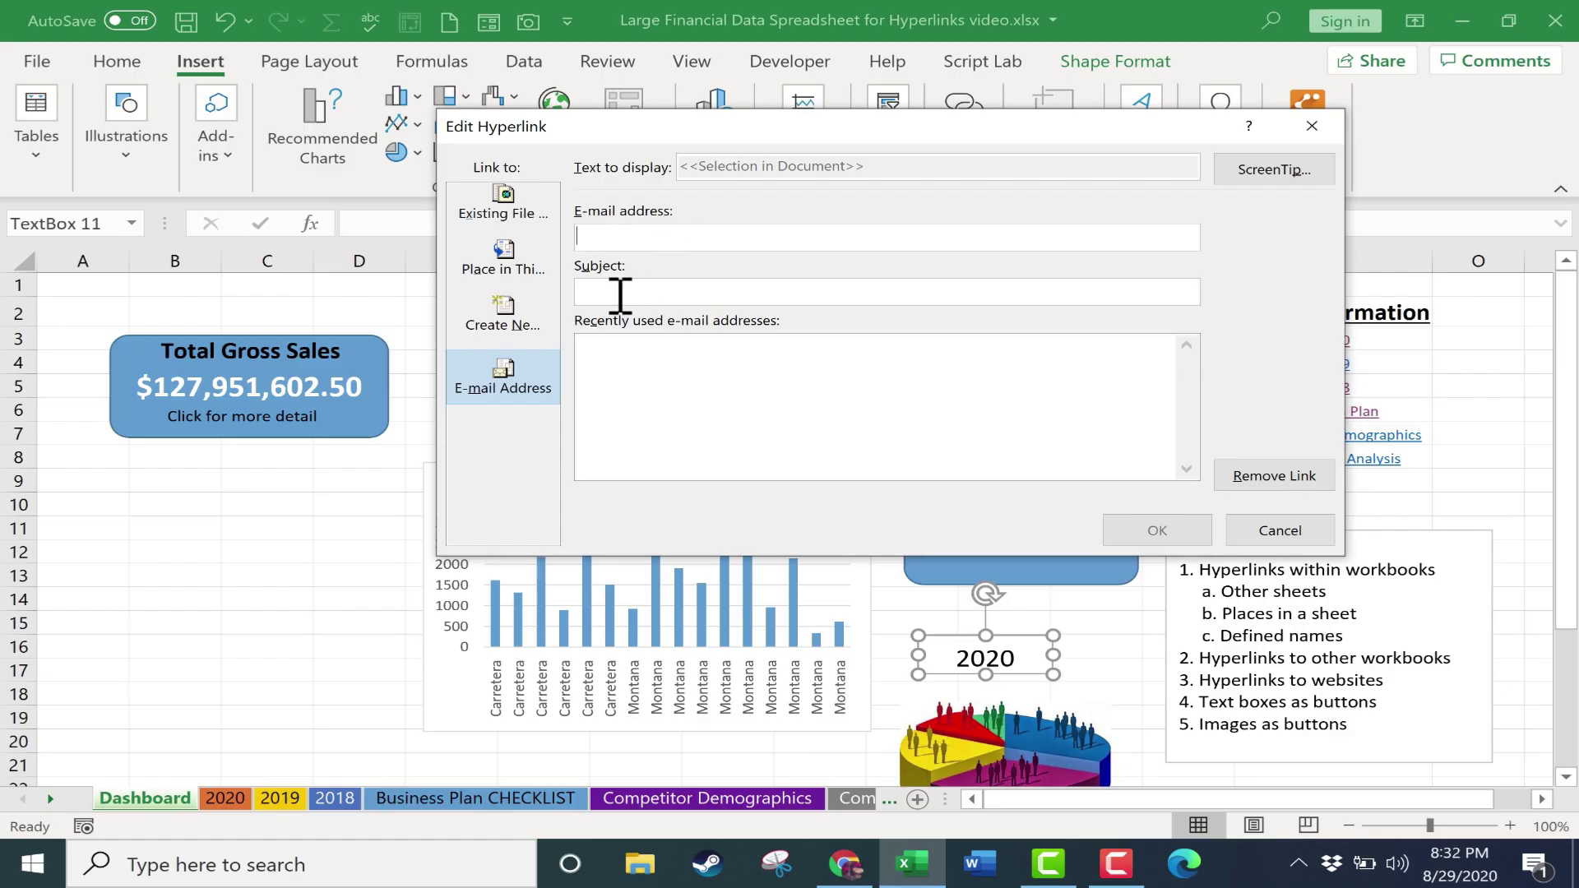
pyautogui.click(1279, 531)
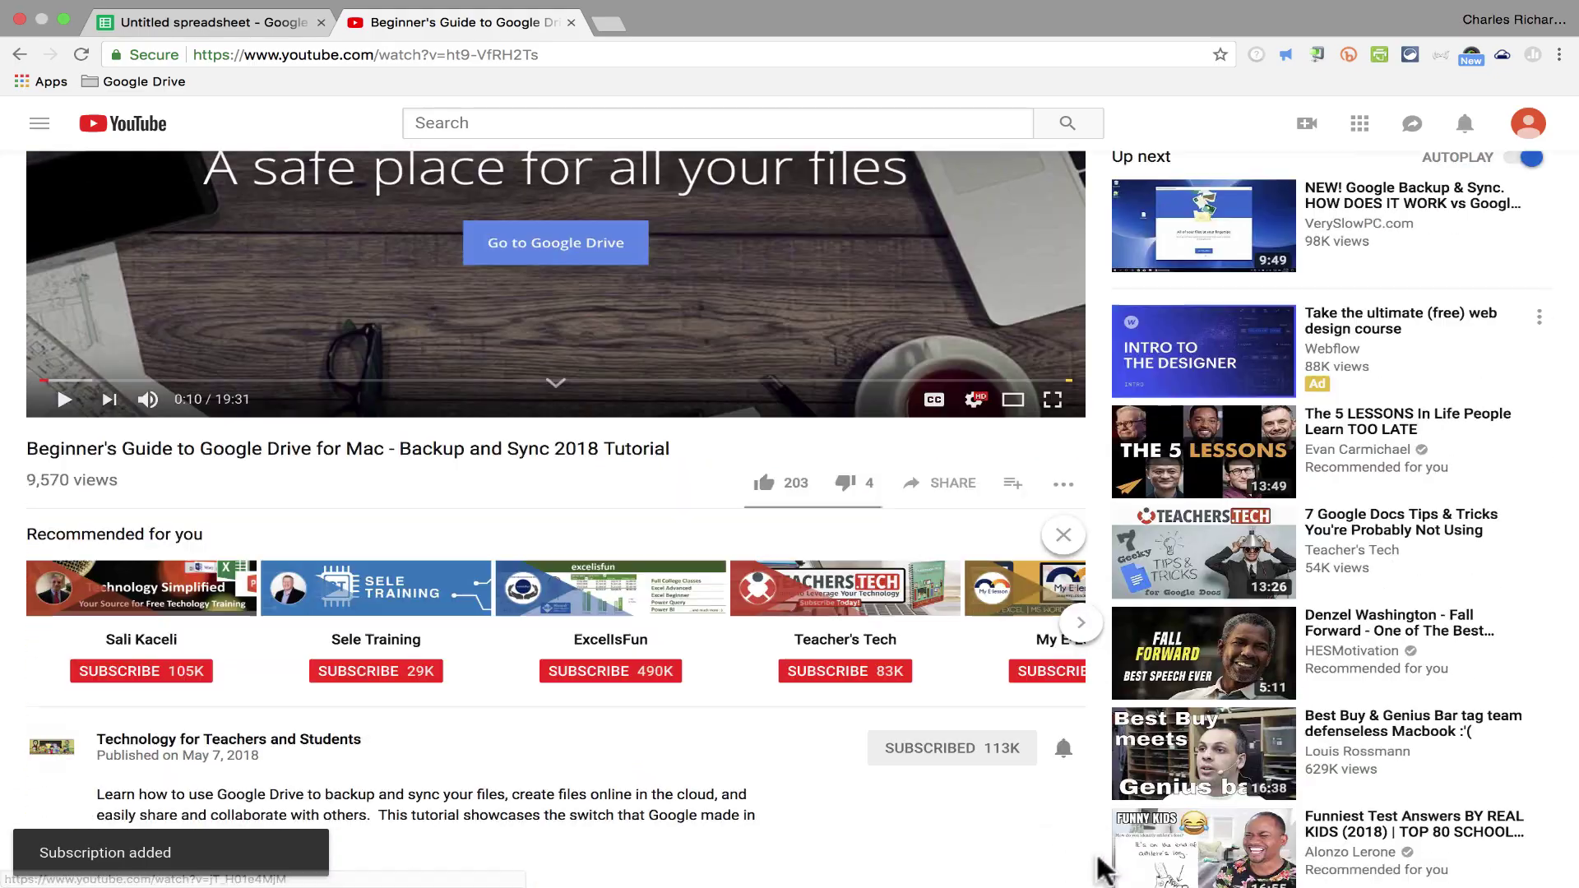
pyautogui.scroll(-2, 1102, 864)
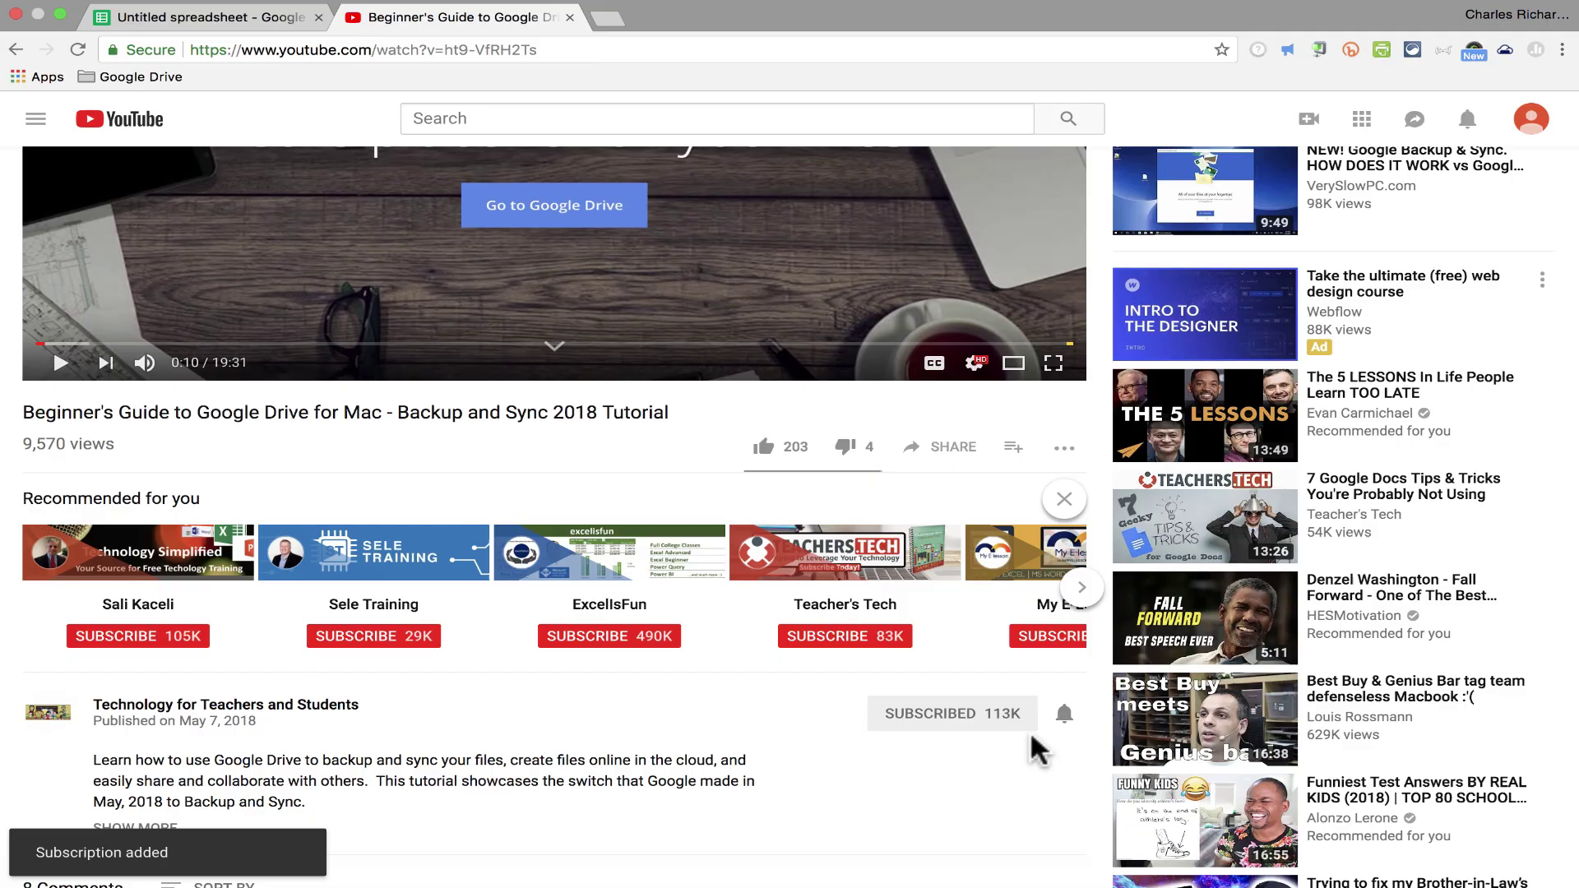